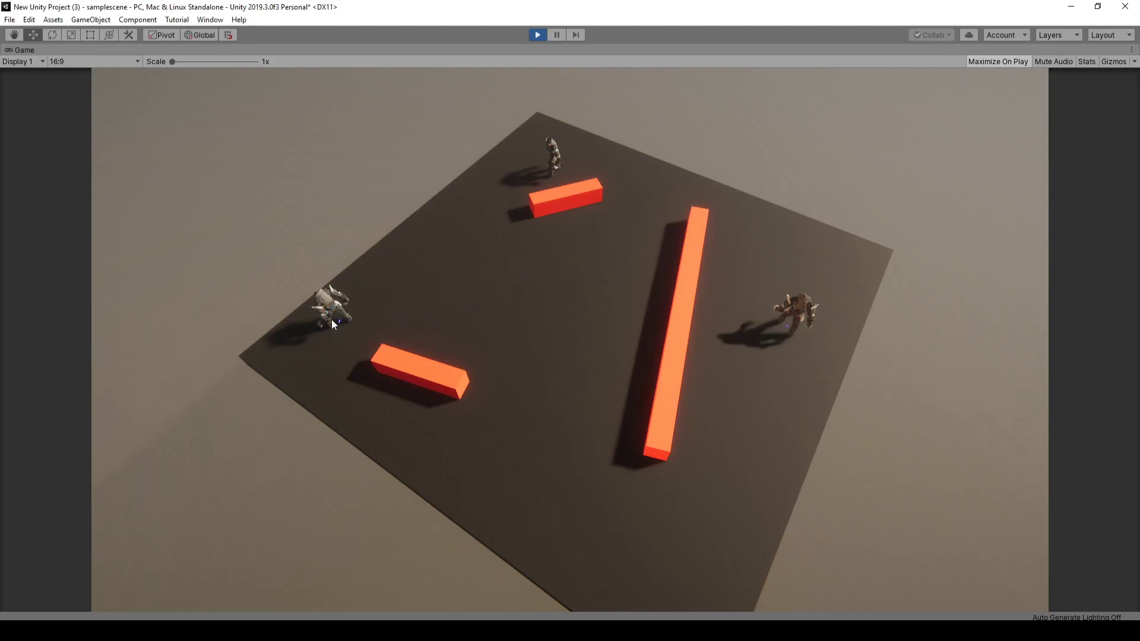
# - Send the left, top and centre robots to new spots on the ground
pyautogui.click(332, 320)
pyautogui.rightClick(574, 296)
pyautogui.click(551, 163)
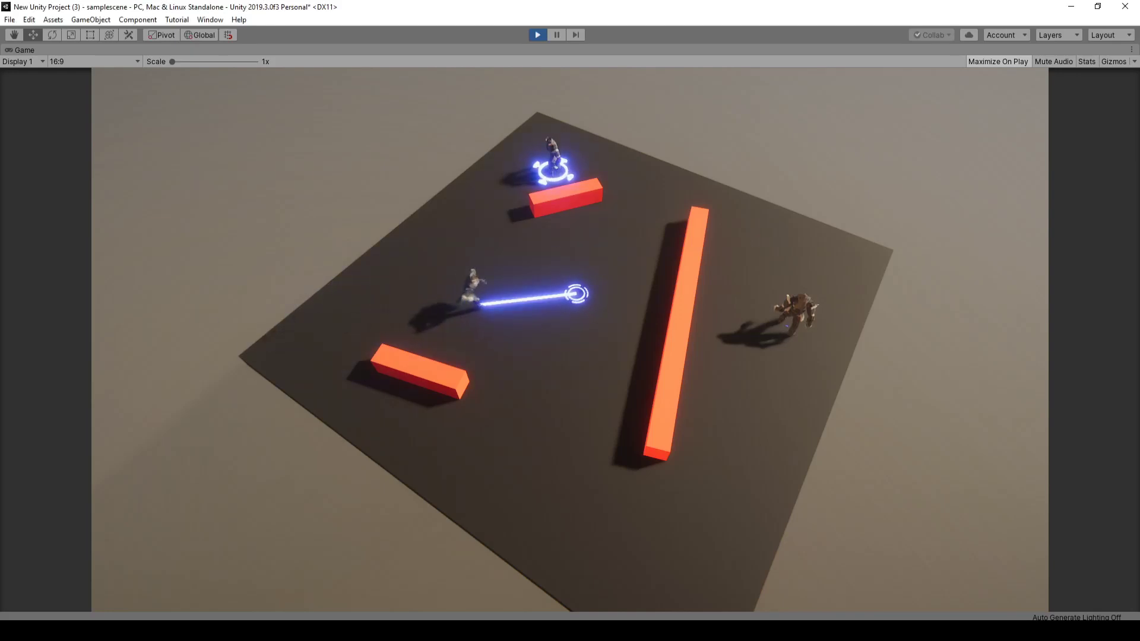
pyautogui.rightClick(541, 338)
pyautogui.click(809, 312)
pyautogui.click(596, 272)
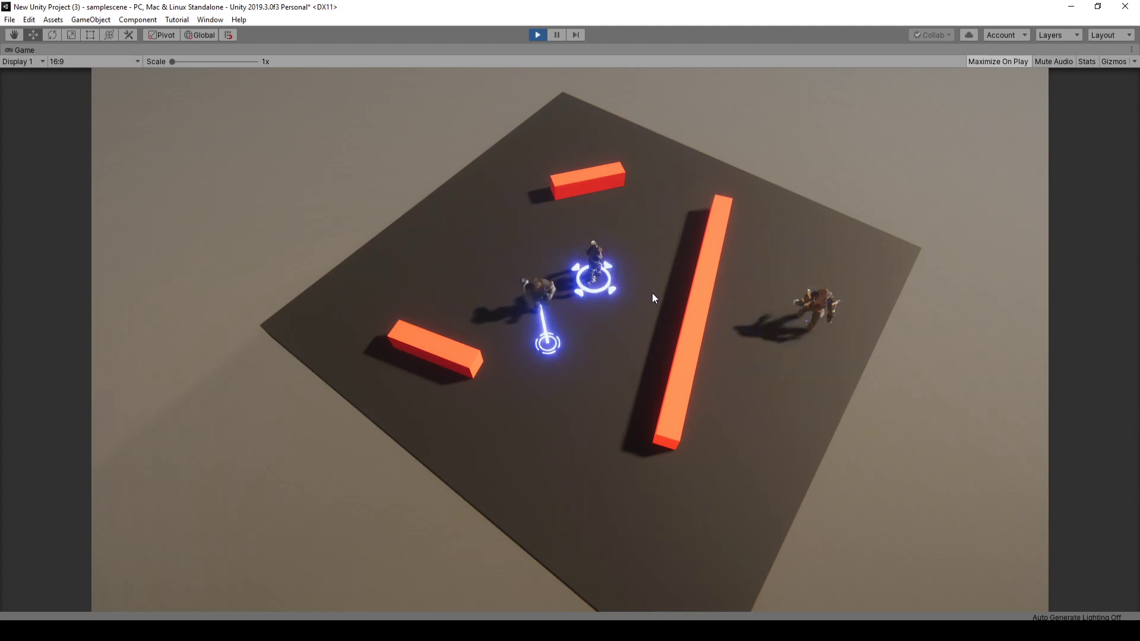
pyautogui.click(812, 306)
pyautogui.click(545, 332)
pyautogui.click(594, 275)
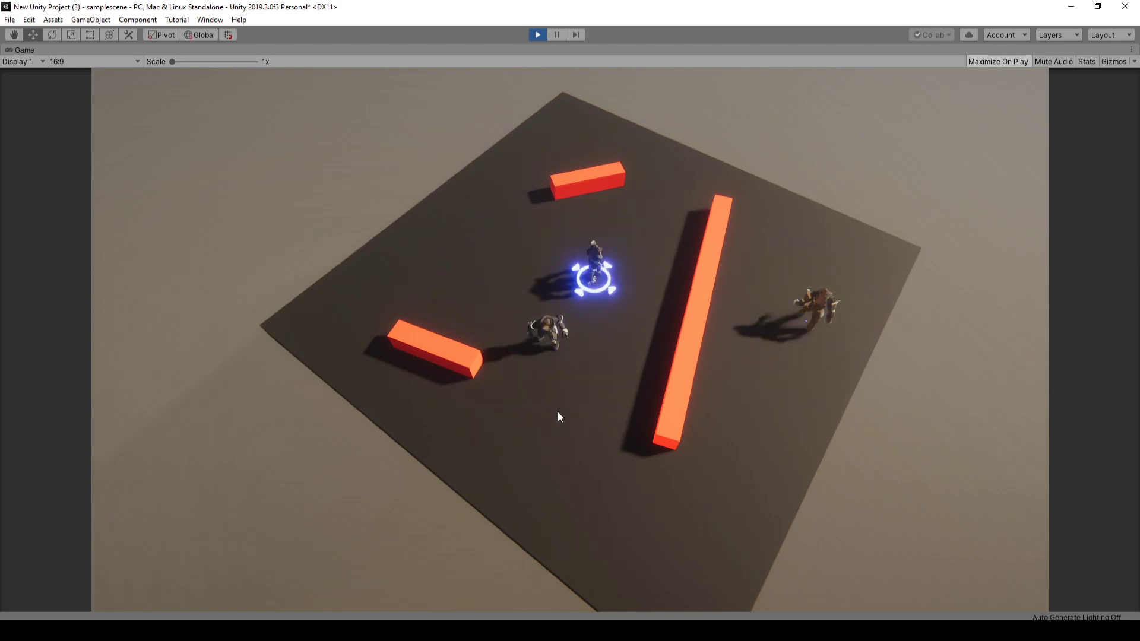
pyautogui.rightClick(558, 417)
# - Send the lower robot right, the right robot around the long bar, then the lower robot up
pyautogui.click(547, 334)
pyautogui.rightClick(655, 241)
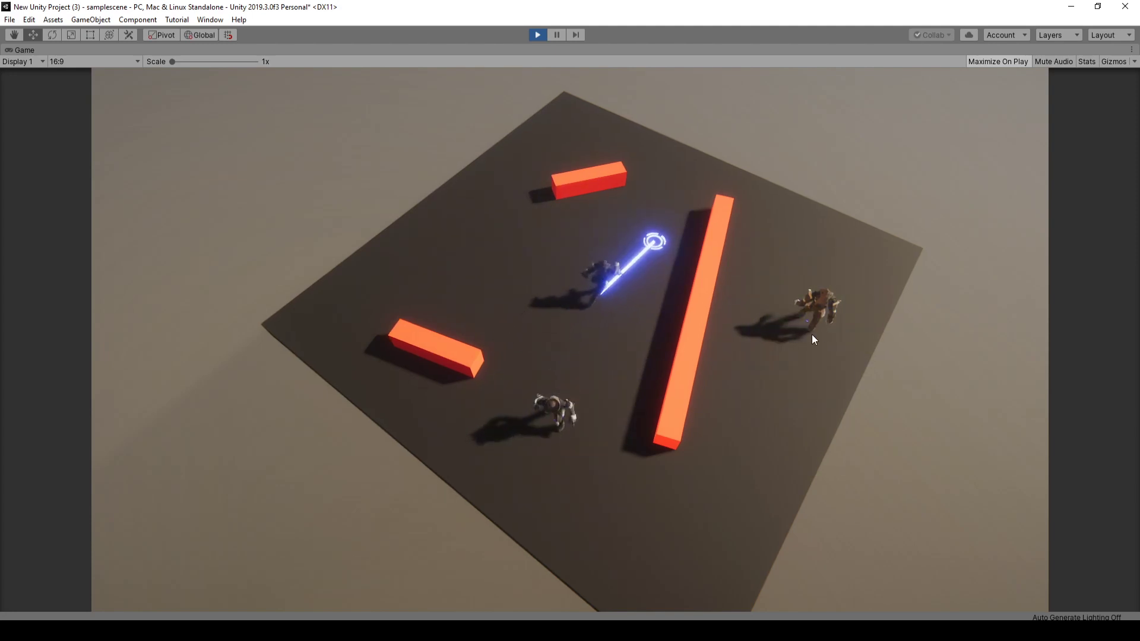
pyautogui.click(815, 310)
pyautogui.rightClick(478, 267)
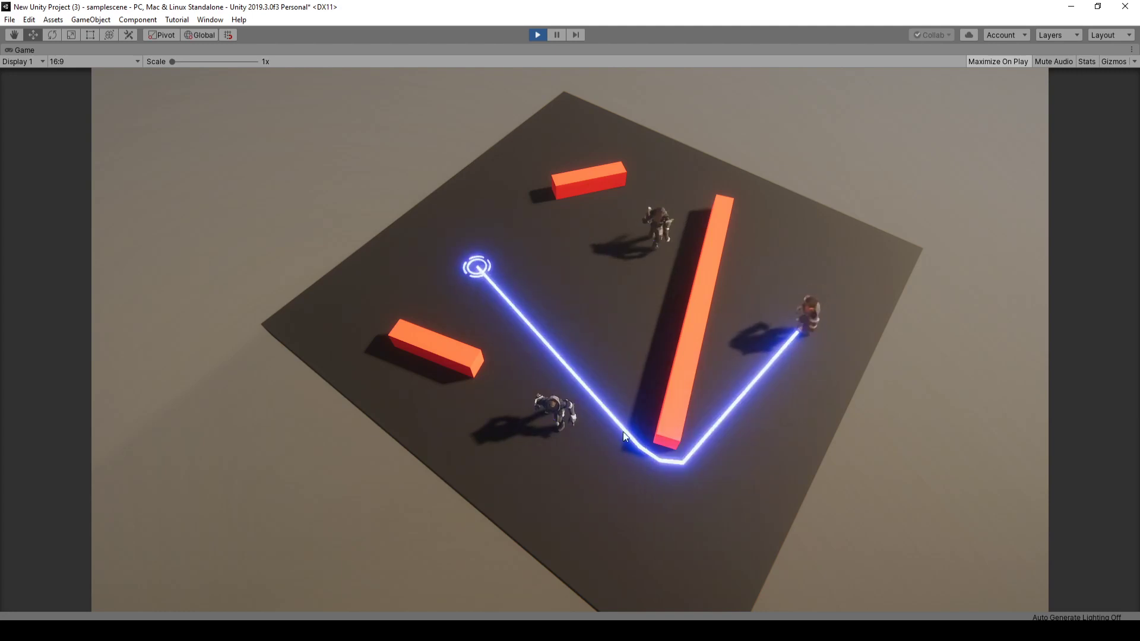
pyautogui.click(564, 423)
pyautogui.rightClick(587, 139)
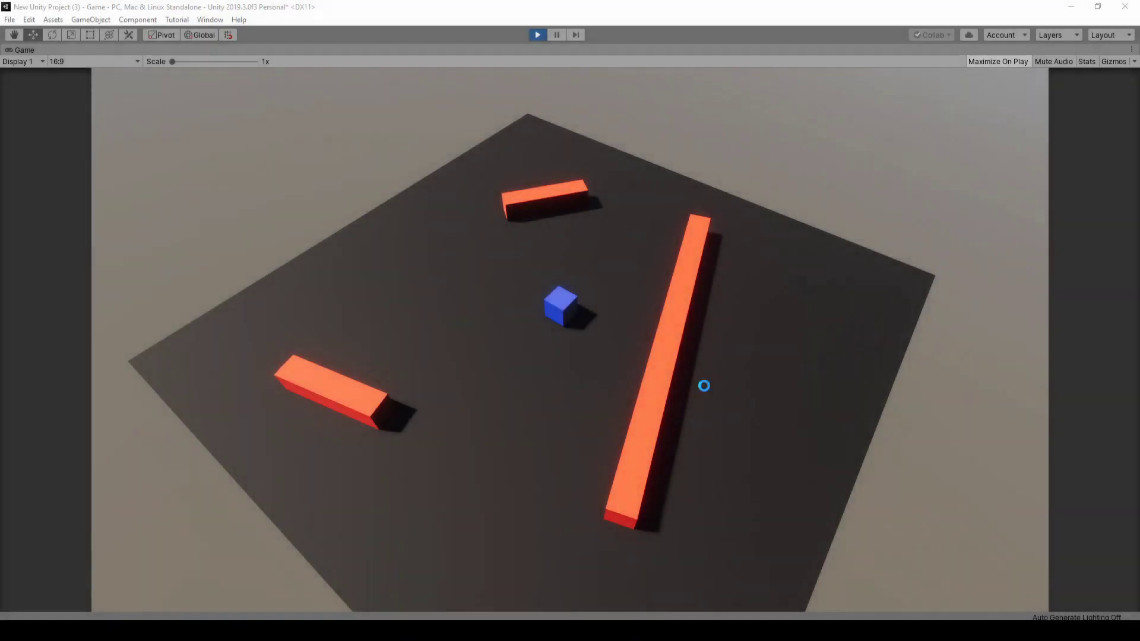
# - Drive the cube with arrow keys to the bottom edge, past both bars, then to mid-plane
pyautogui.press('Down')
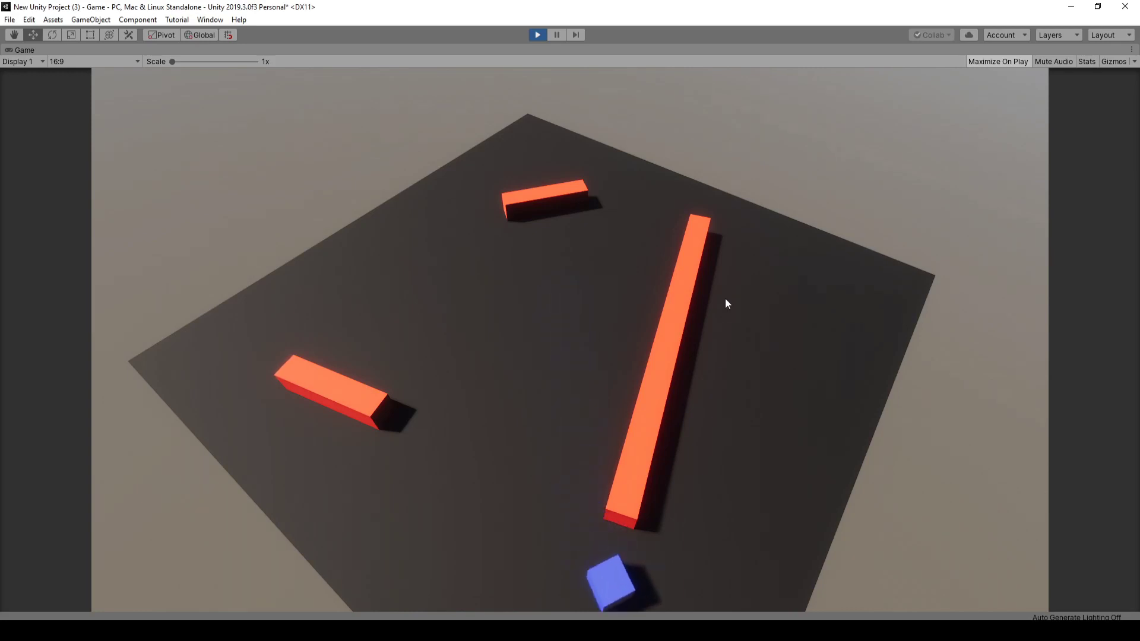
pyautogui.press('Up')
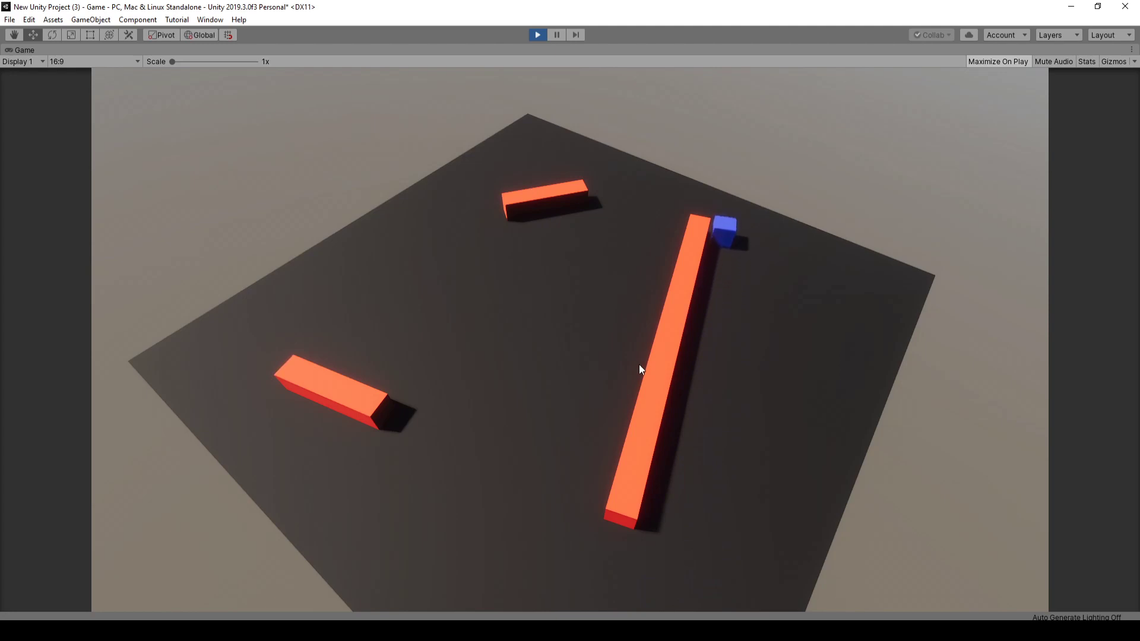
pyautogui.press('Left')
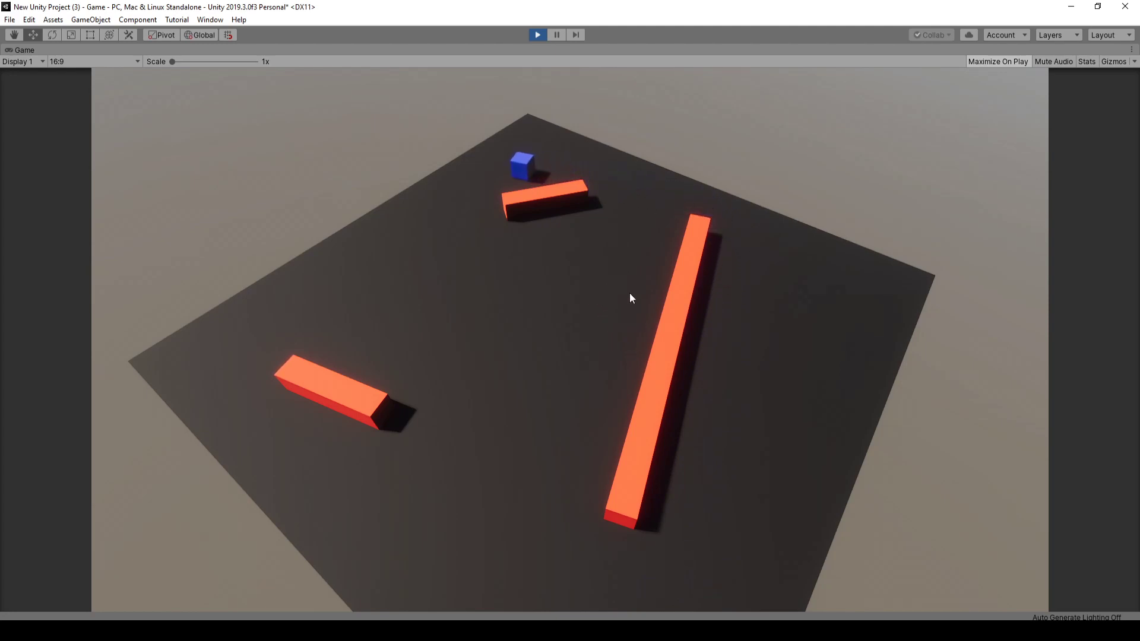
pyautogui.press('Right')
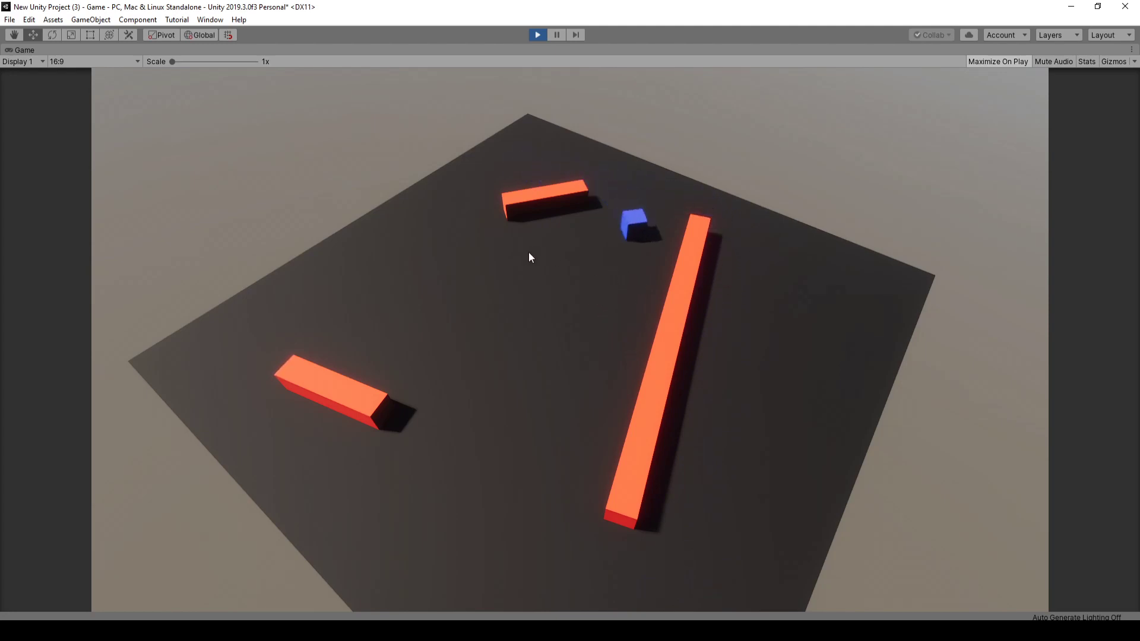
pyautogui.press('Left')
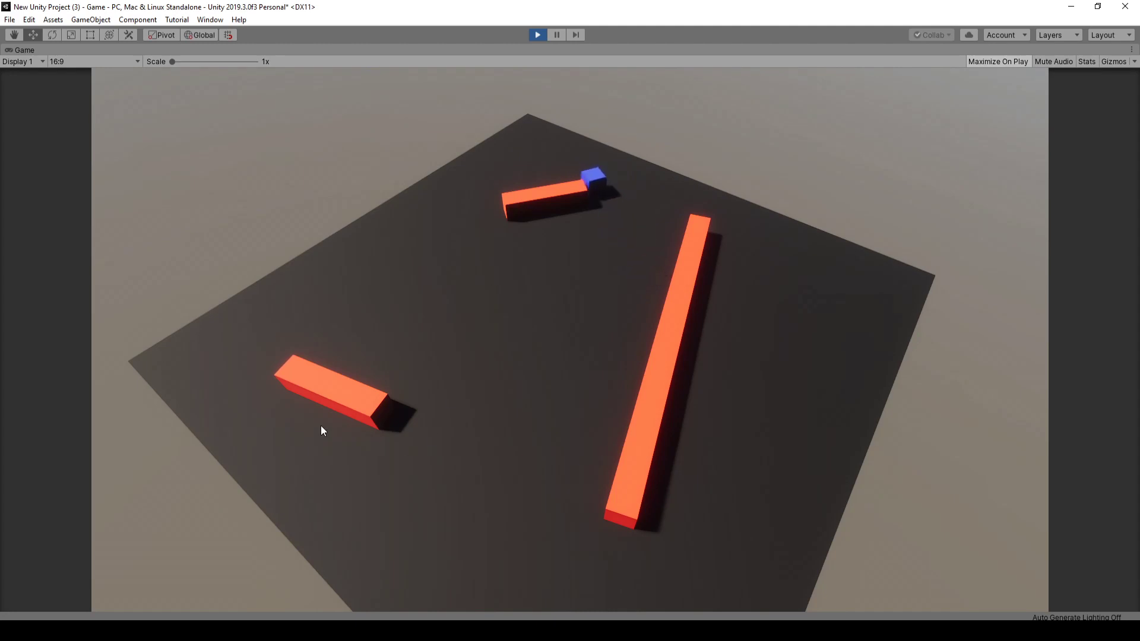
pyautogui.press('Down')
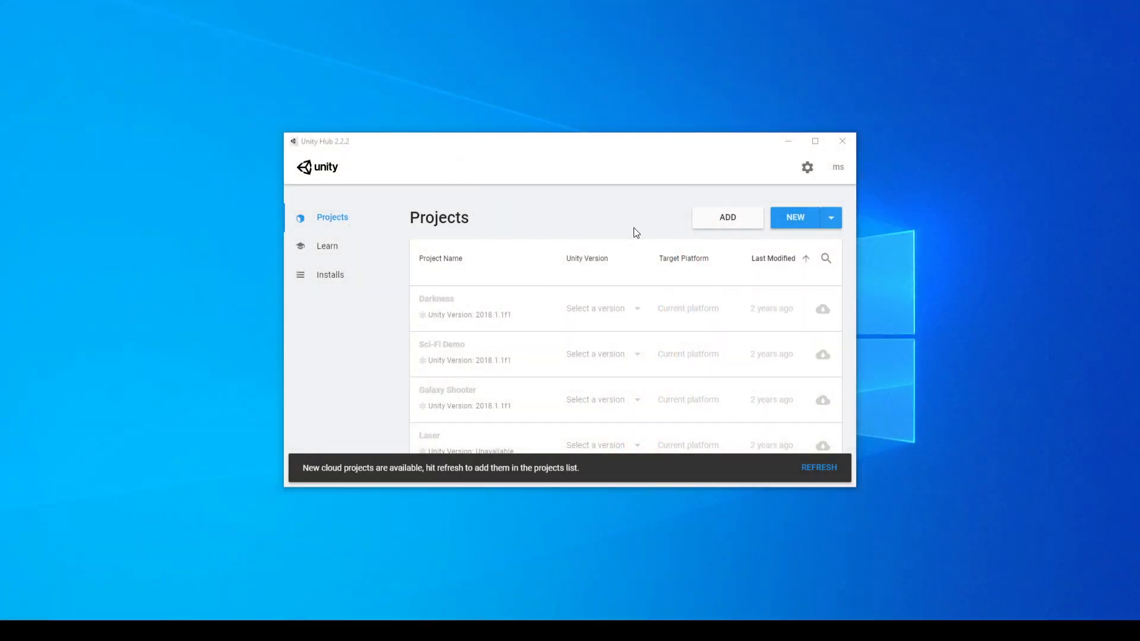
# - Create a High Definition RP project, keeping the name New Unity Project (3)
pyautogui.click(795, 218)
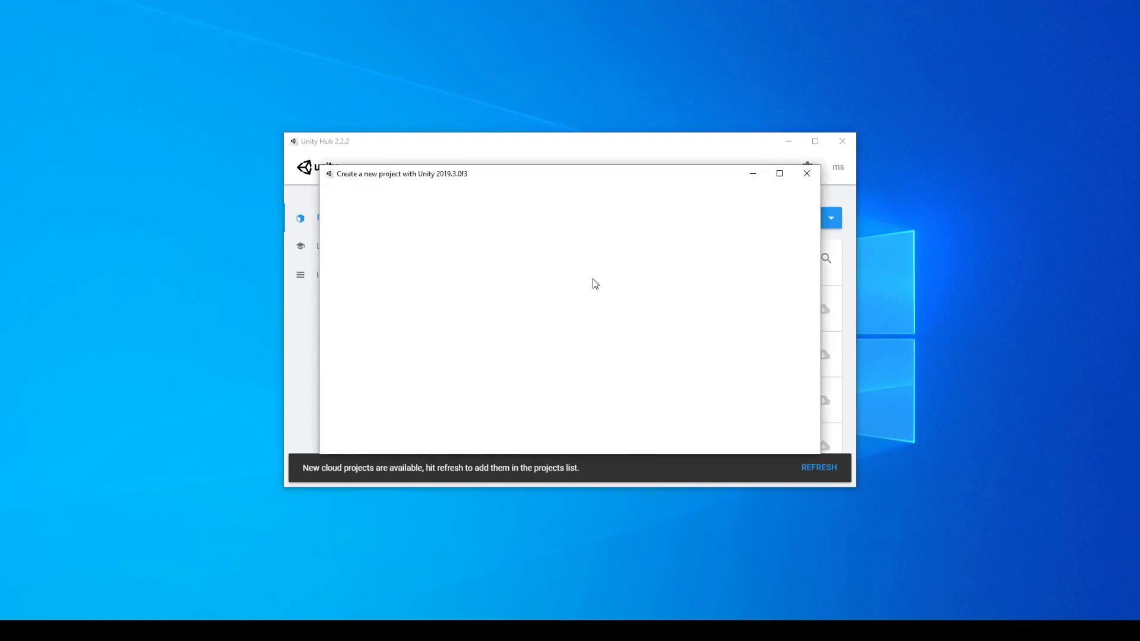
pyautogui.click(385, 372)
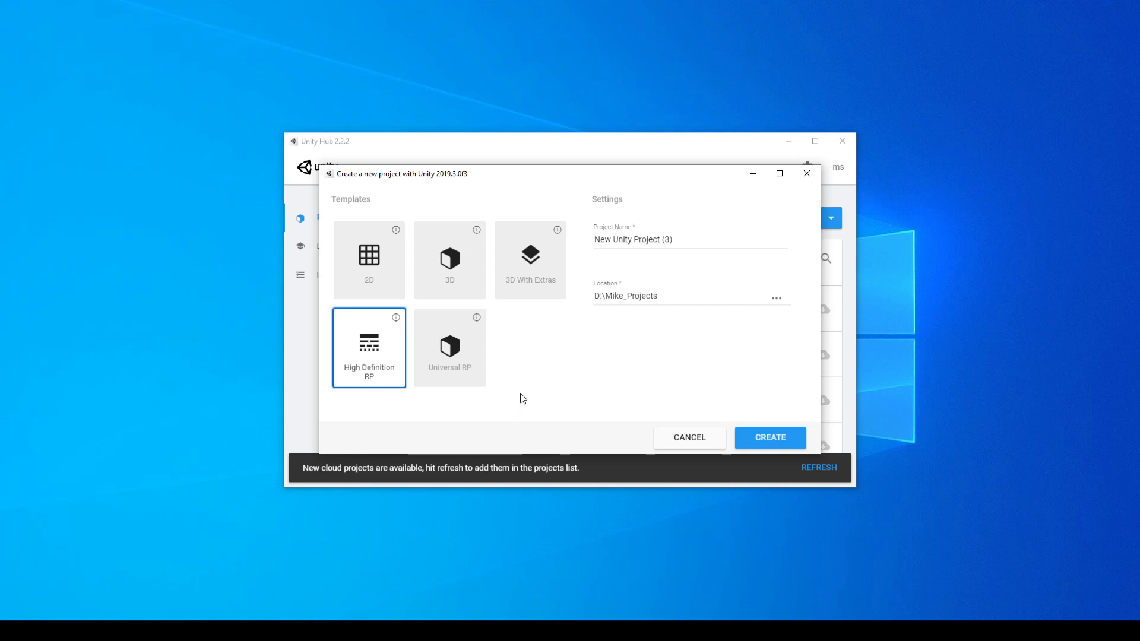
pyautogui.tripleClick(685, 236)
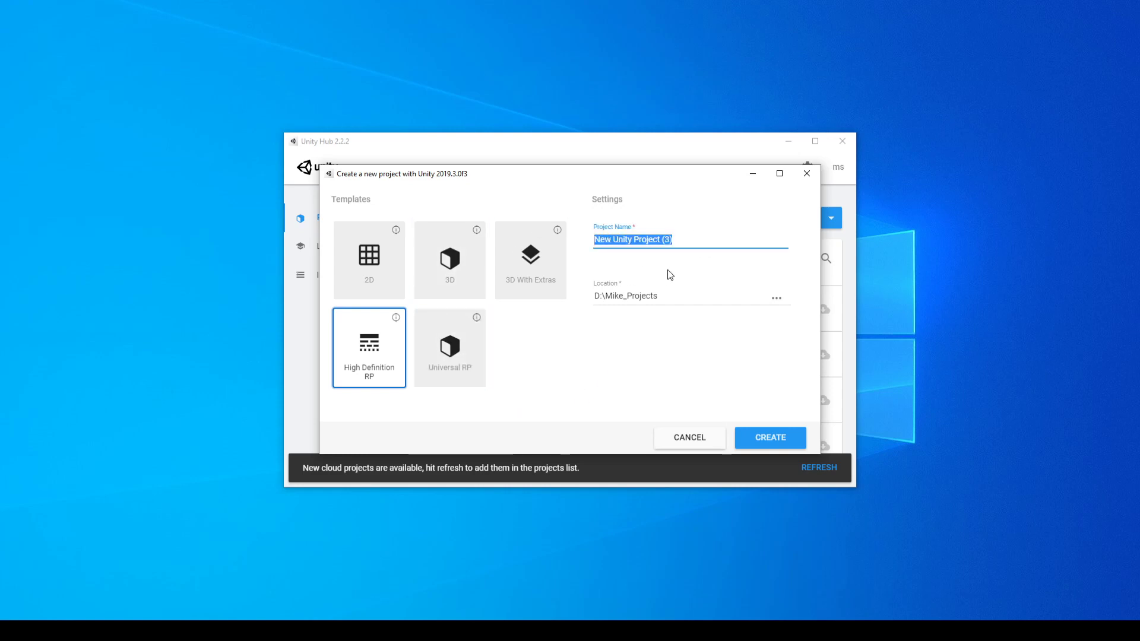
pyautogui.click(769, 441)
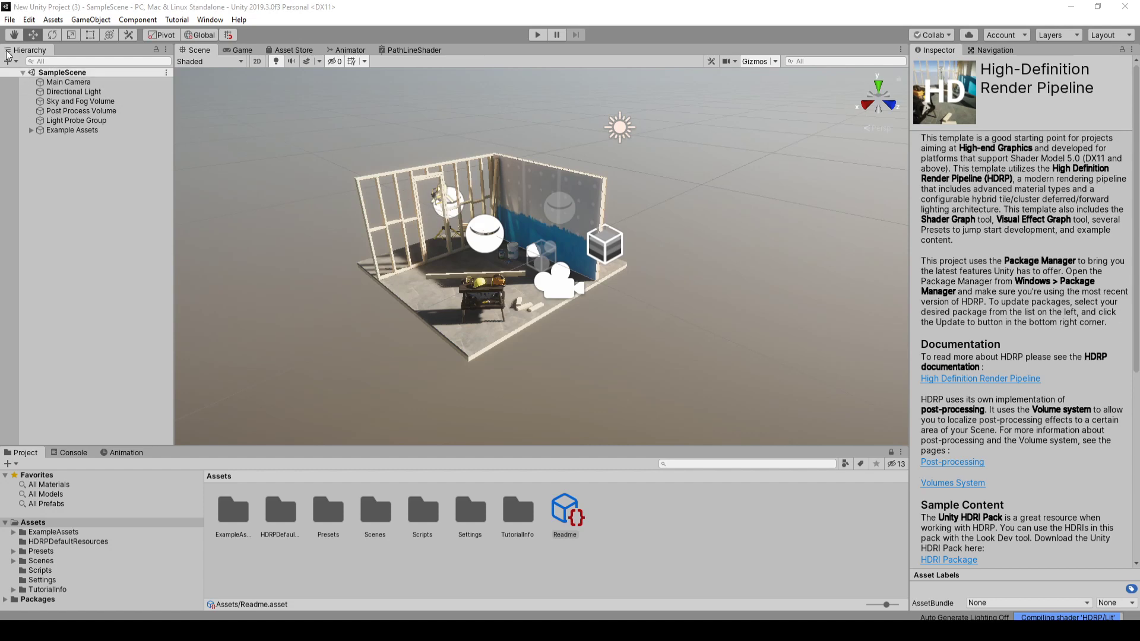
# - Create a new empty scene and save it as Game in Assets/Scenes
pyautogui.click(9, 21)
pyautogui.click(24, 34)
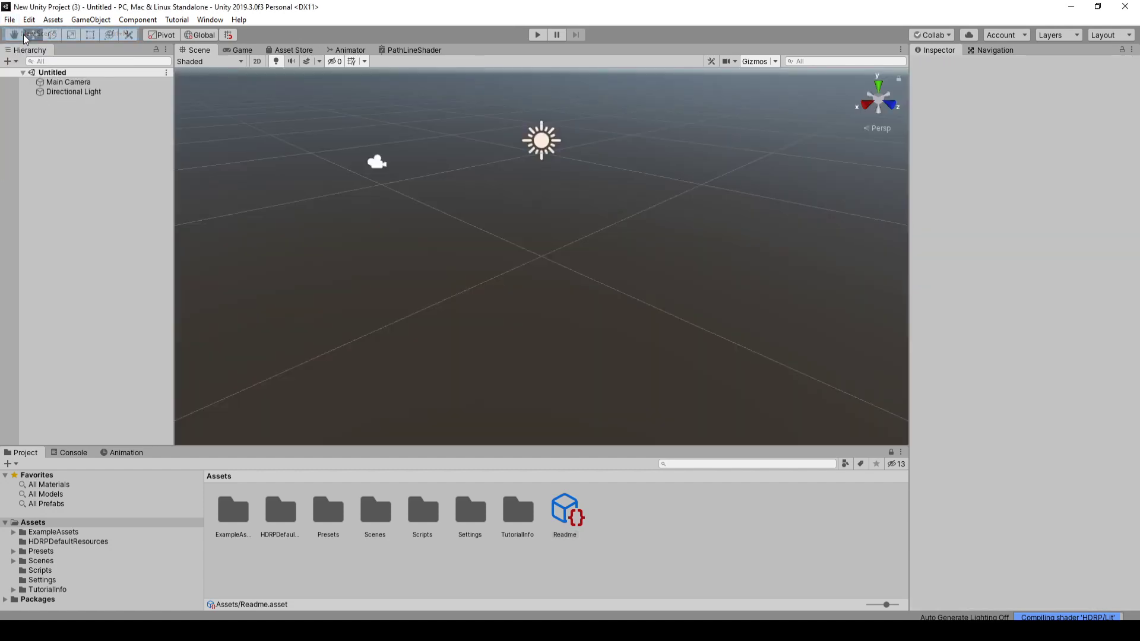
pyautogui.click(10, 20)
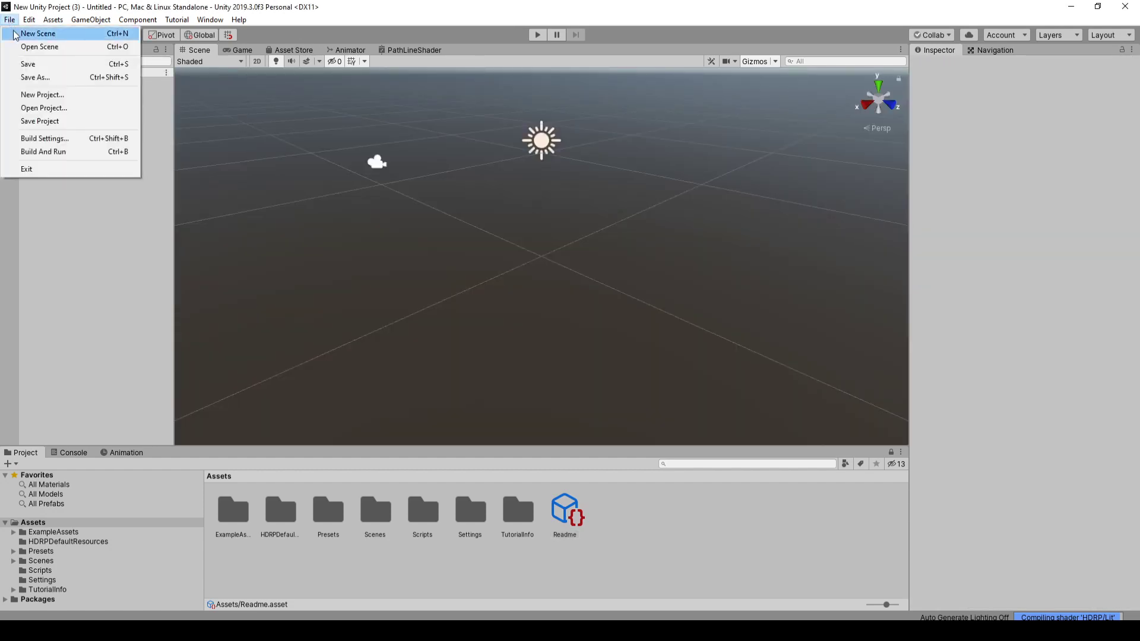
pyautogui.click(39, 77)
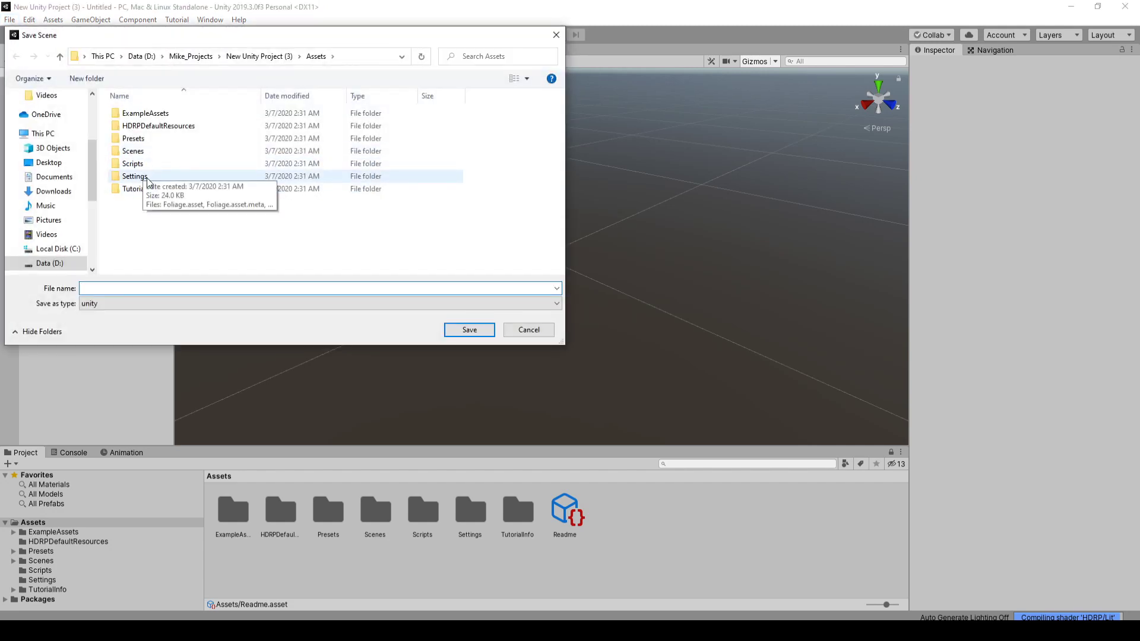
pyautogui.doubleClick(159, 153)
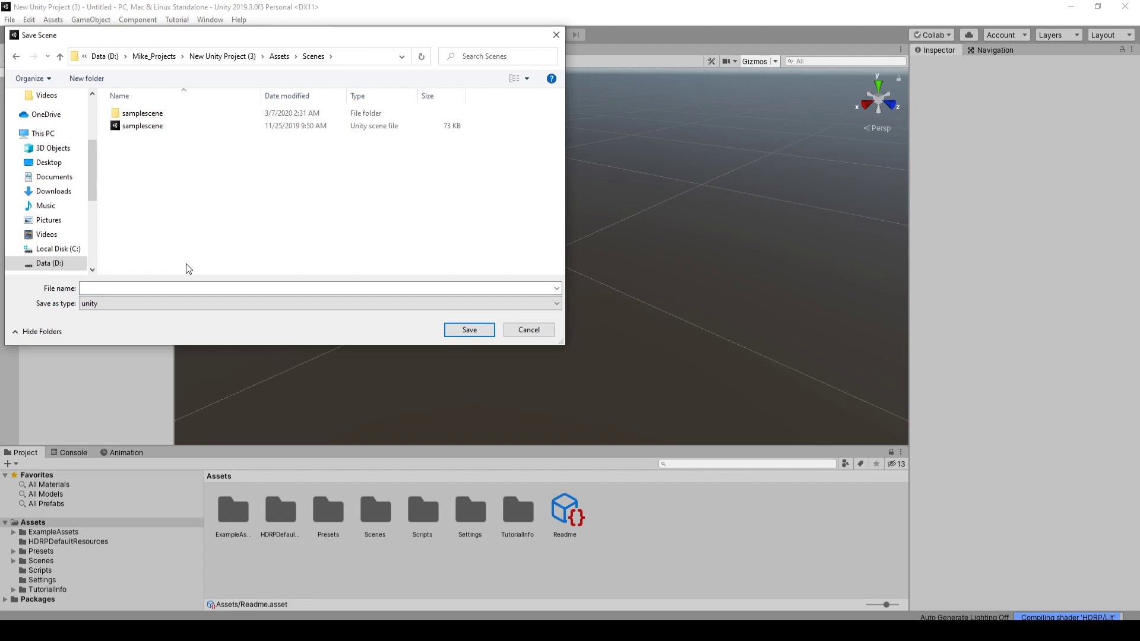
pyautogui.click(160, 287)
pyautogui.write('Gam')
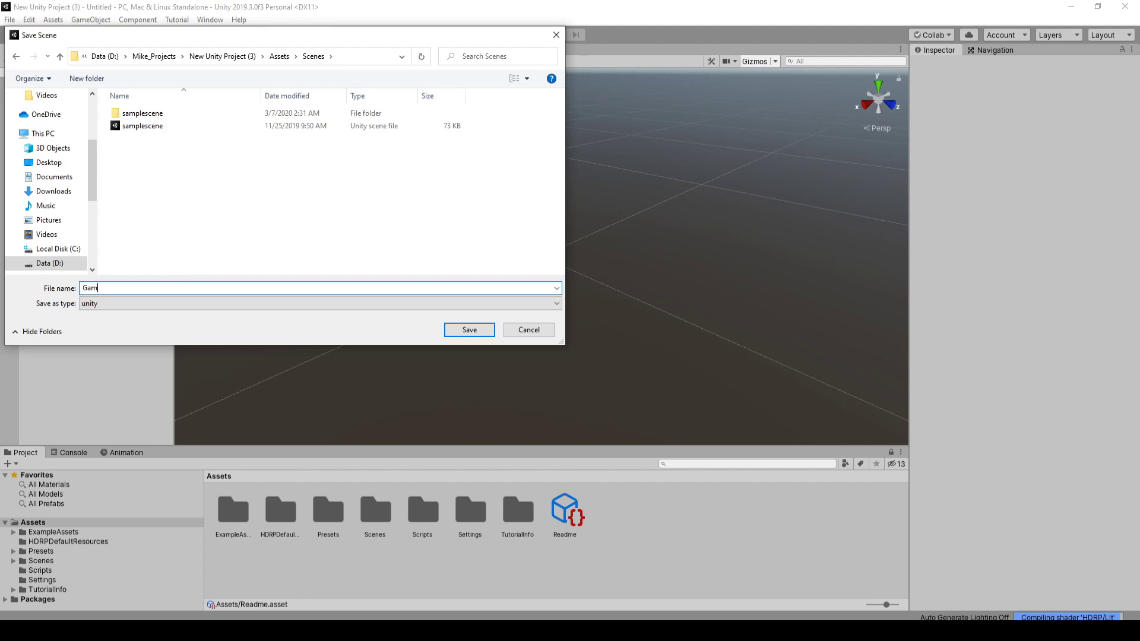
pyautogui.write('e')
pyautogui.press('Return')
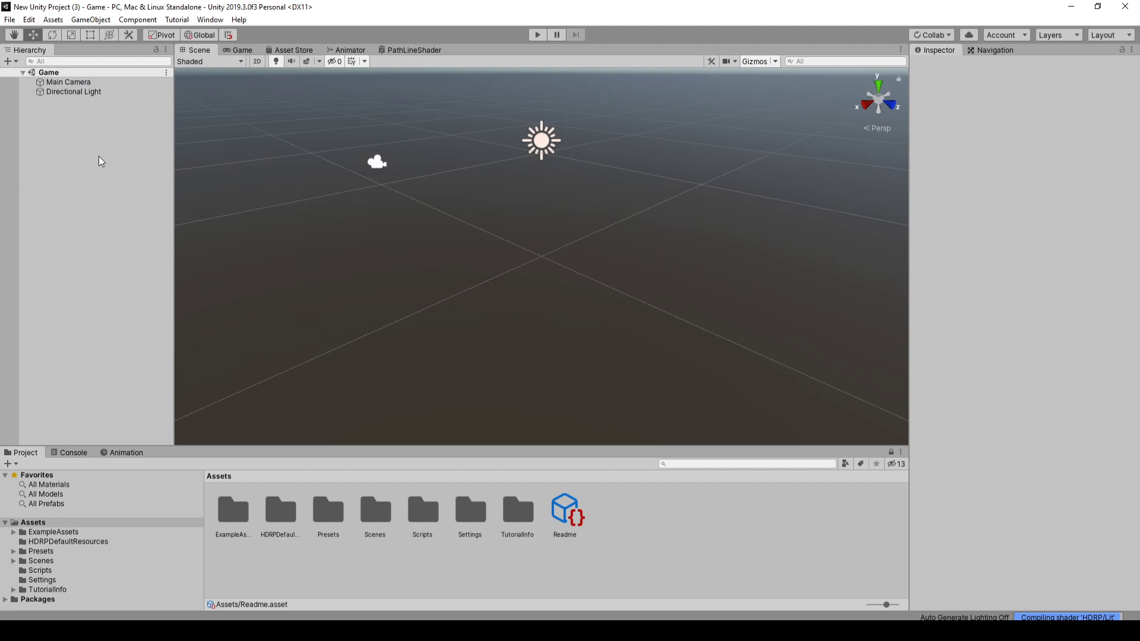
# - Add a cube named Ground and set its X and Z scale to 25
pyautogui.rightClick(88, 178)
pyautogui.moveTo(121, 299)
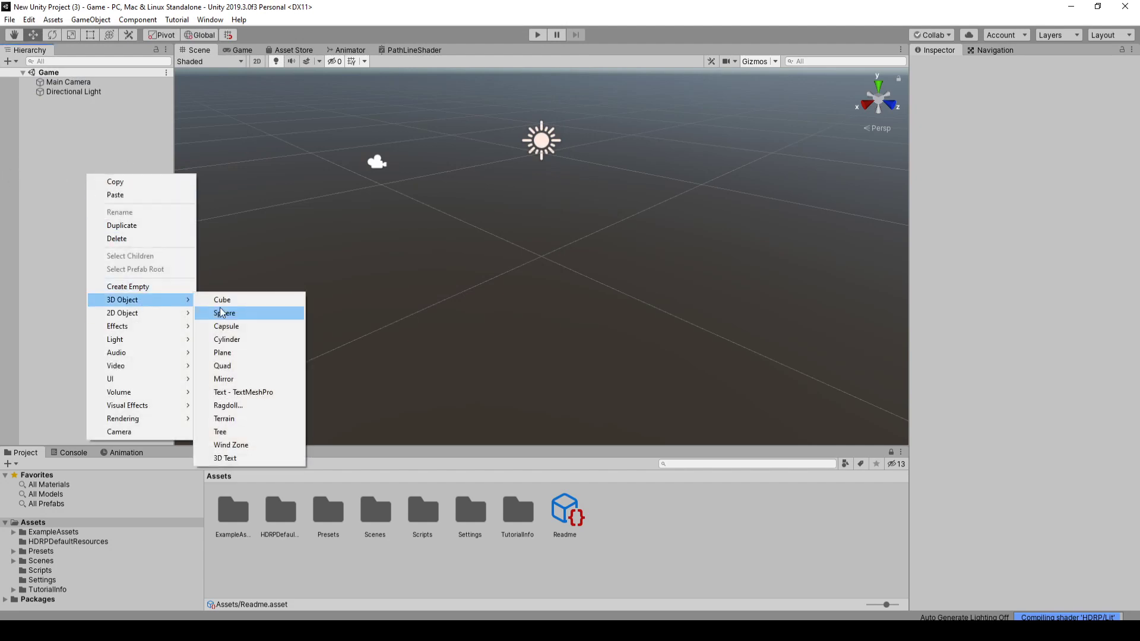
pyautogui.click(222, 300)
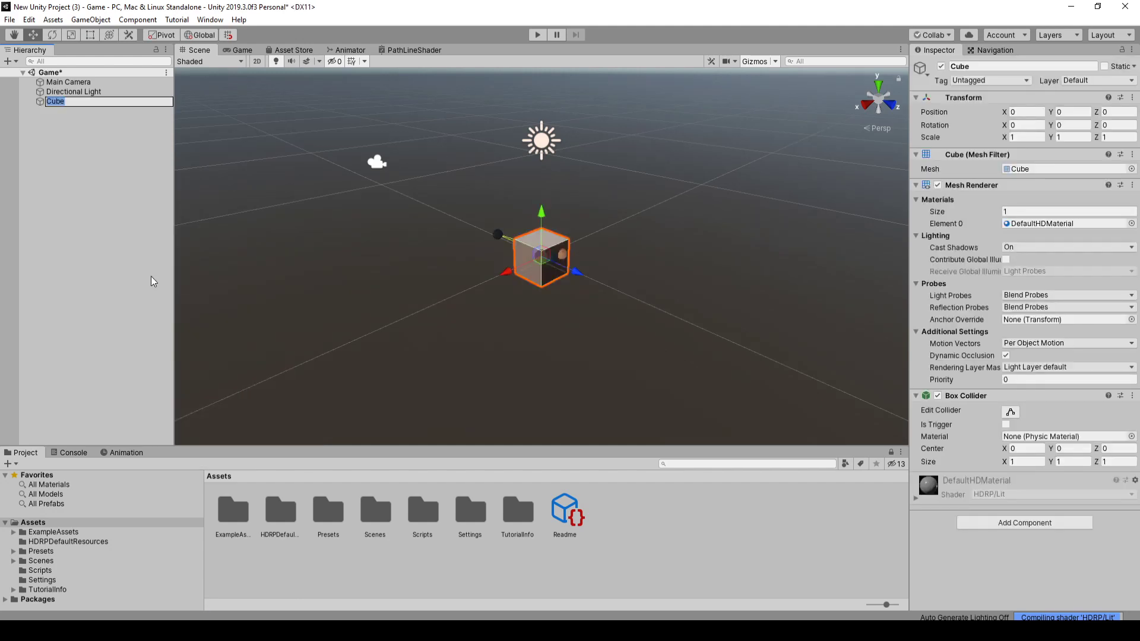
pyautogui.write('Ground')
pyautogui.press('Return')
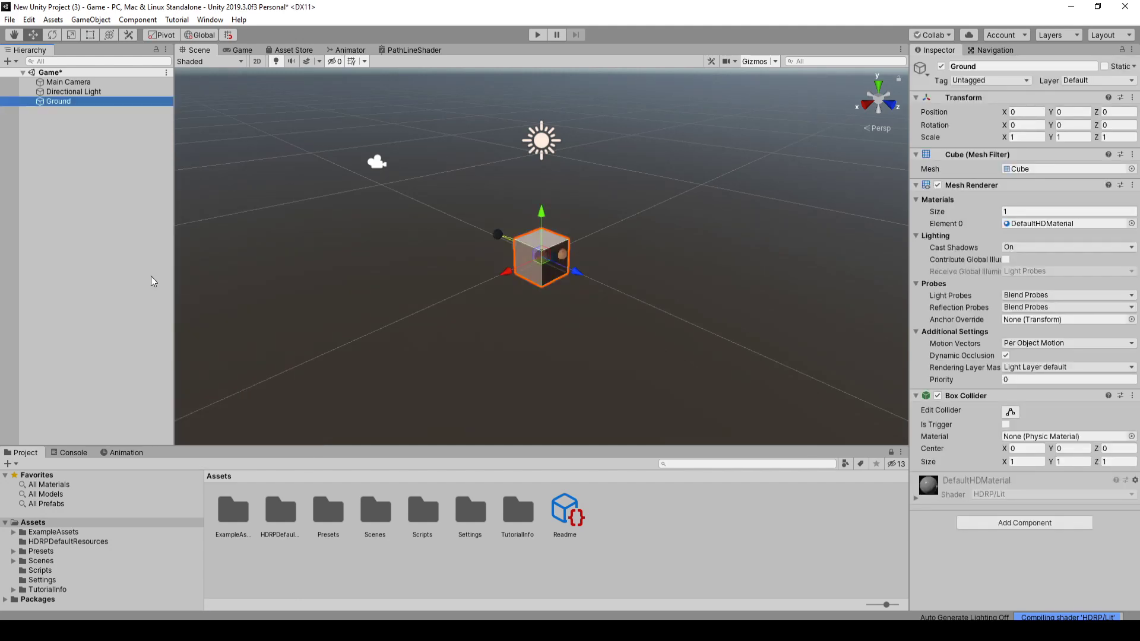
pyautogui.click(1015, 137)
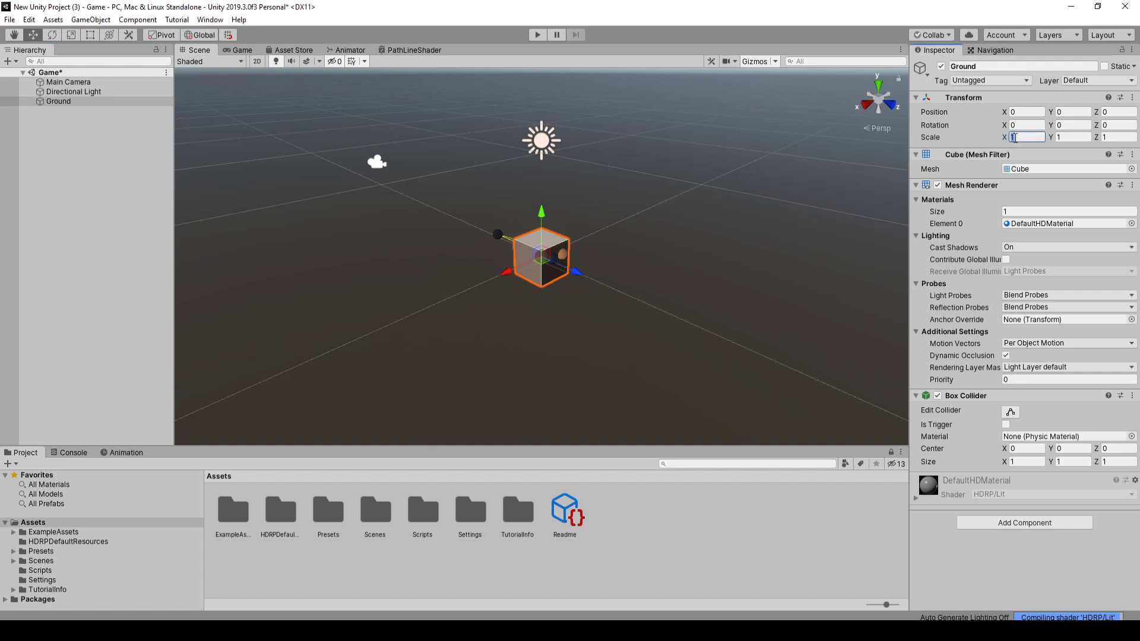
pyautogui.write('25')
pyautogui.press('Tab')
pyautogui.press('Tab')
pyautogui.write('25')
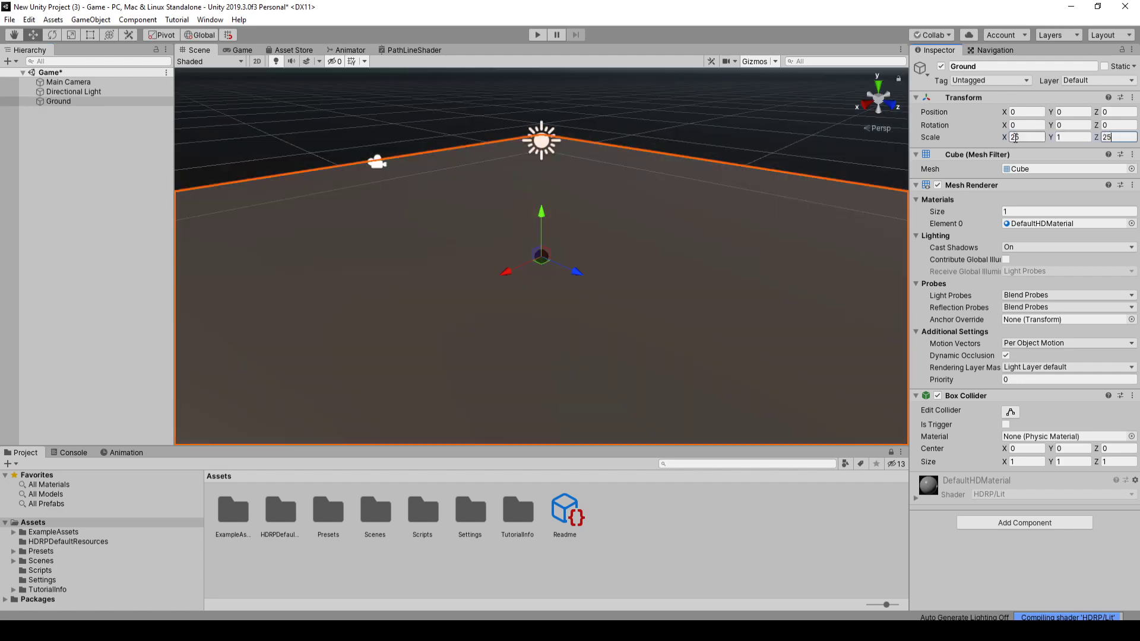
pyautogui.keyDown('alt'); pyautogui.moveTo(619, 231); pyautogui.dragTo(608, 283); pyautogui.keyUp('alt')
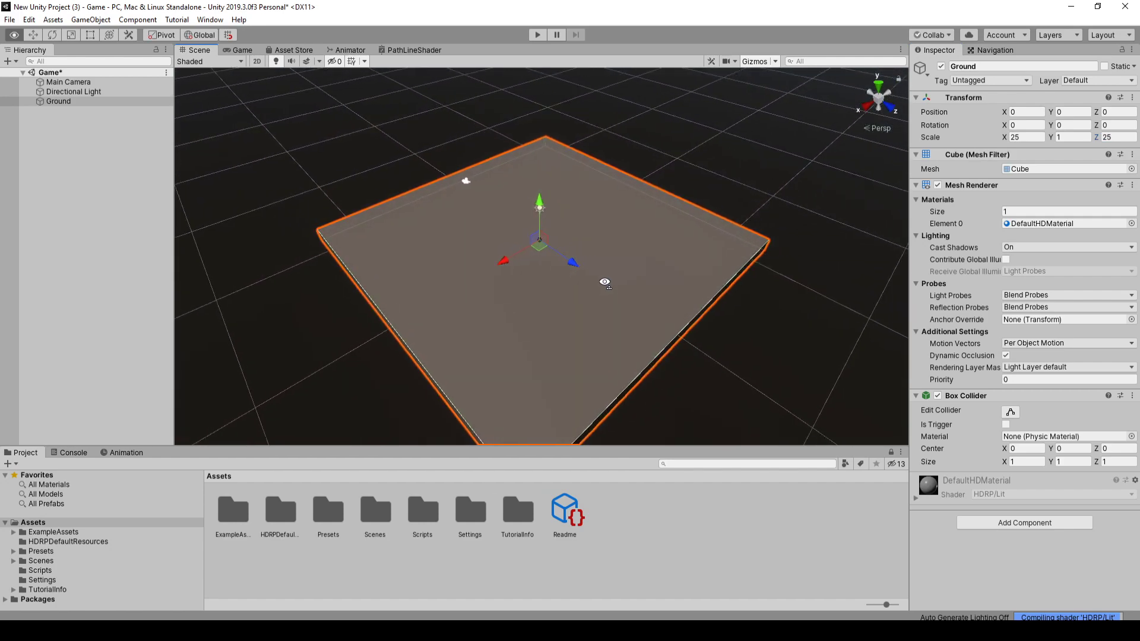
pyautogui.click(729, 547)
# - Create a material named BlackMaterial with a black base colour
pyautogui.rightClick(729, 548)
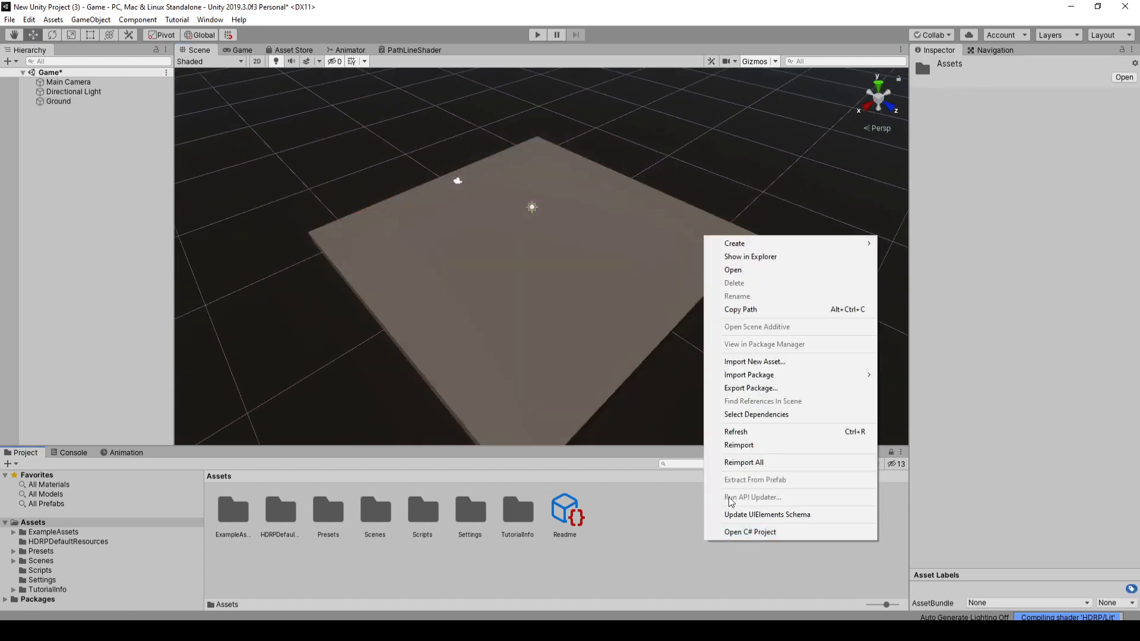
pyautogui.moveTo(787, 244)
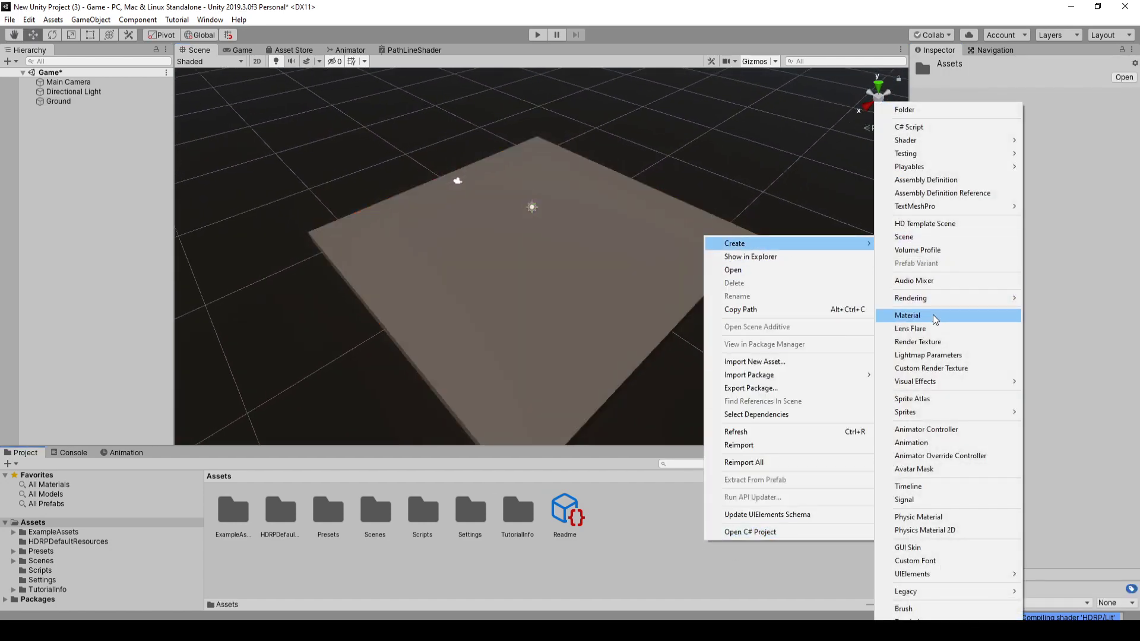
pyautogui.click(933, 321)
pyautogui.write('BlackMaterial')
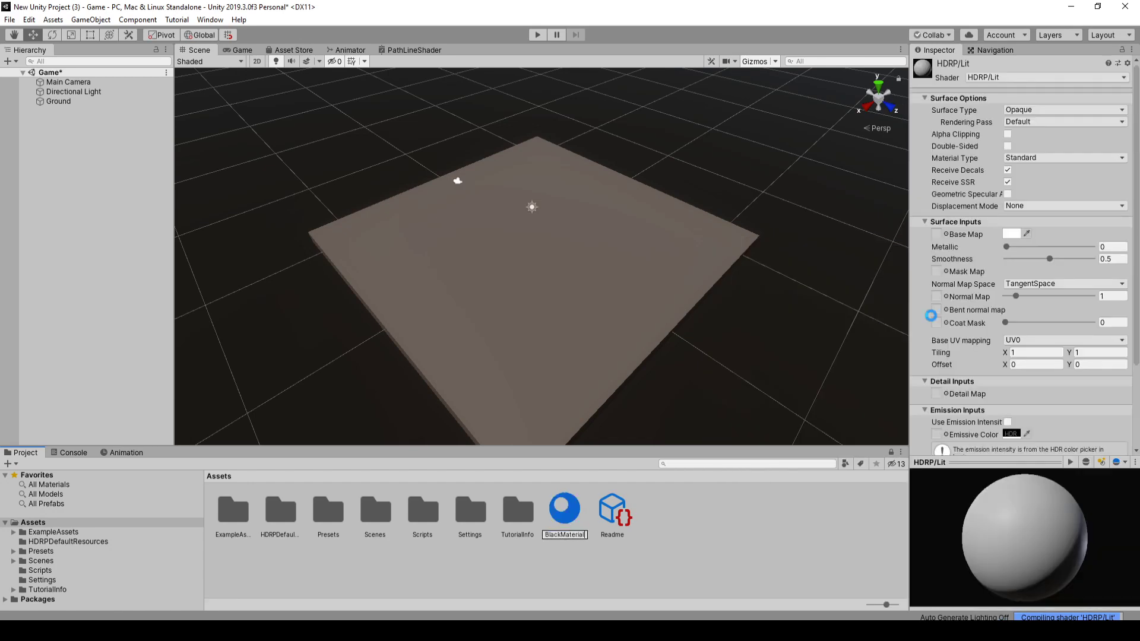
pyautogui.press('Return')
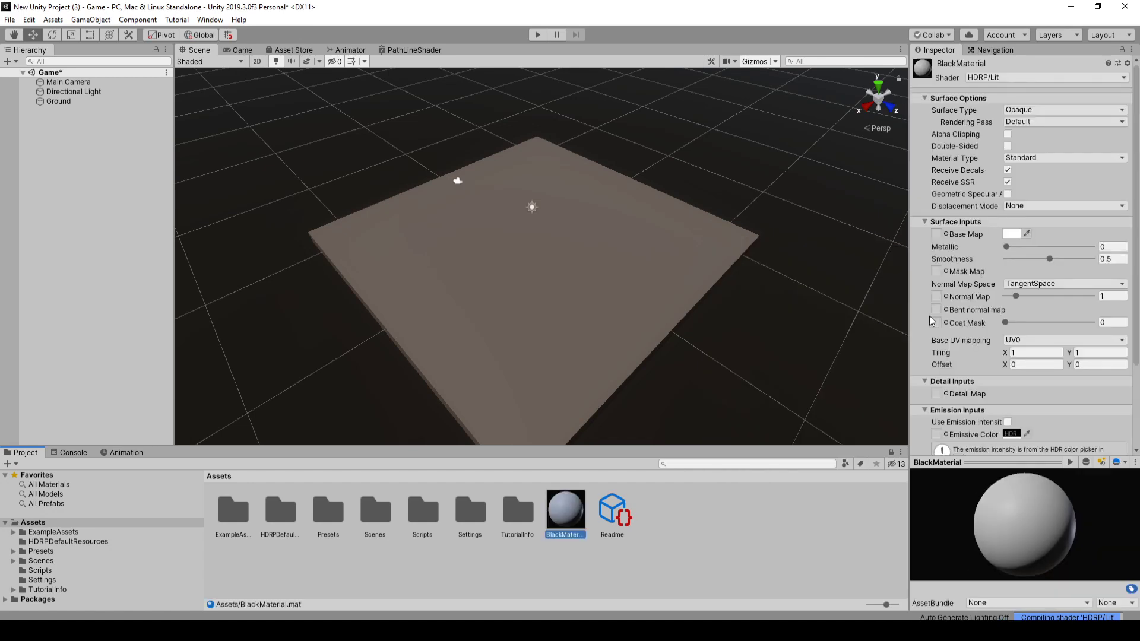
pyautogui.click(1011, 233)
pyautogui.click(42, 143)
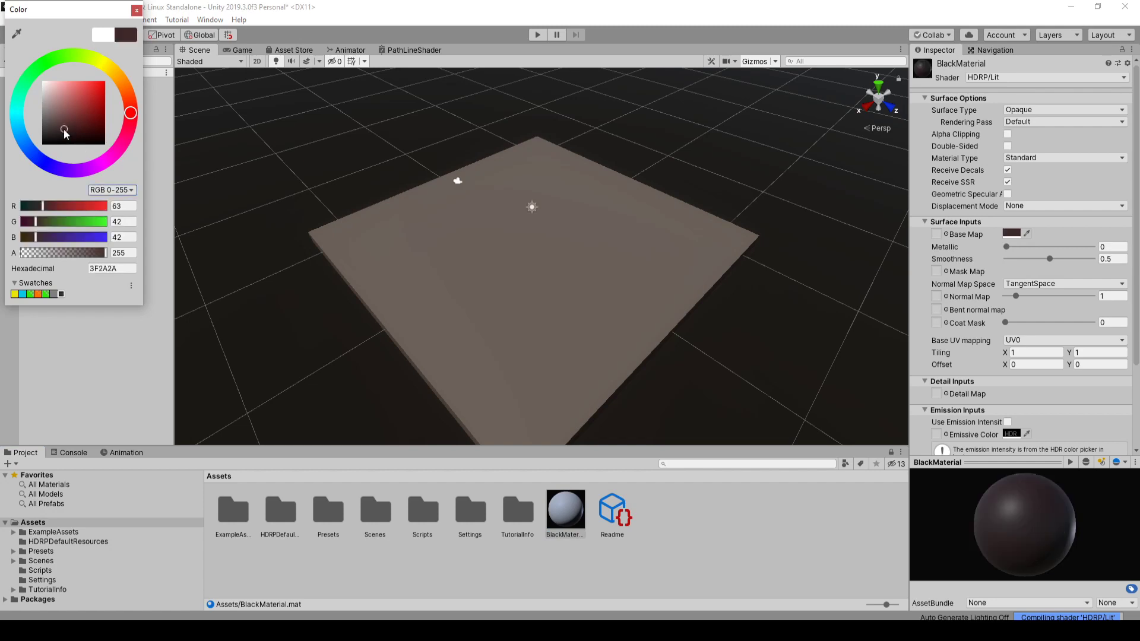
pyautogui.click(136, 12)
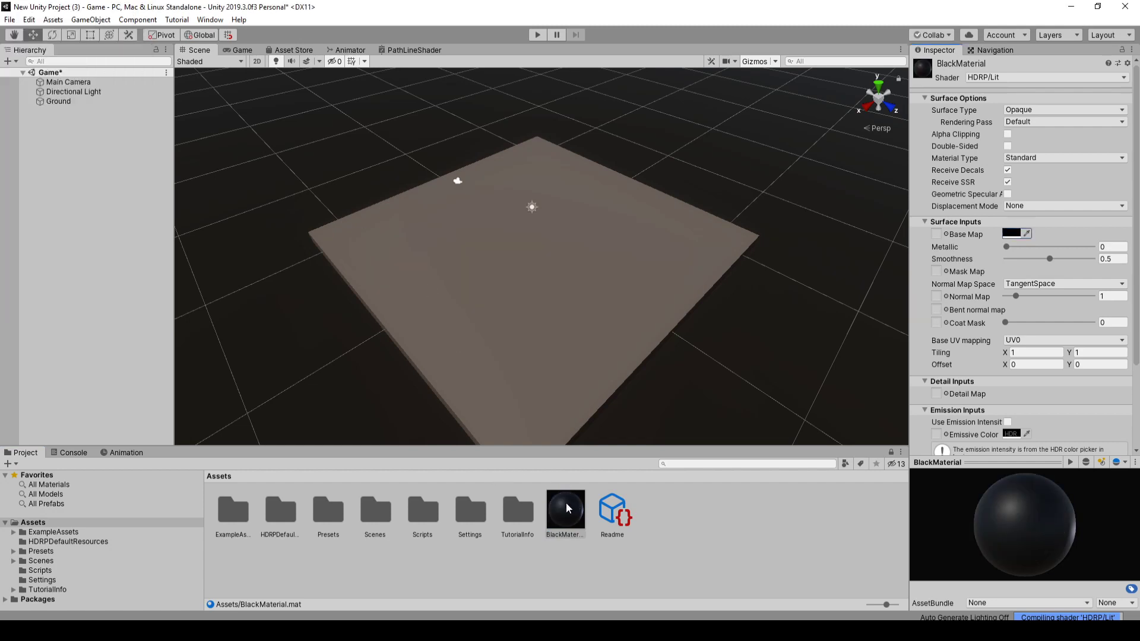
# - Apply BlackMaterial to Ground and lower its smoothness to about 0.2
pyautogui.moveTo(567, 509); pyautogui.dragTo(530, 355)
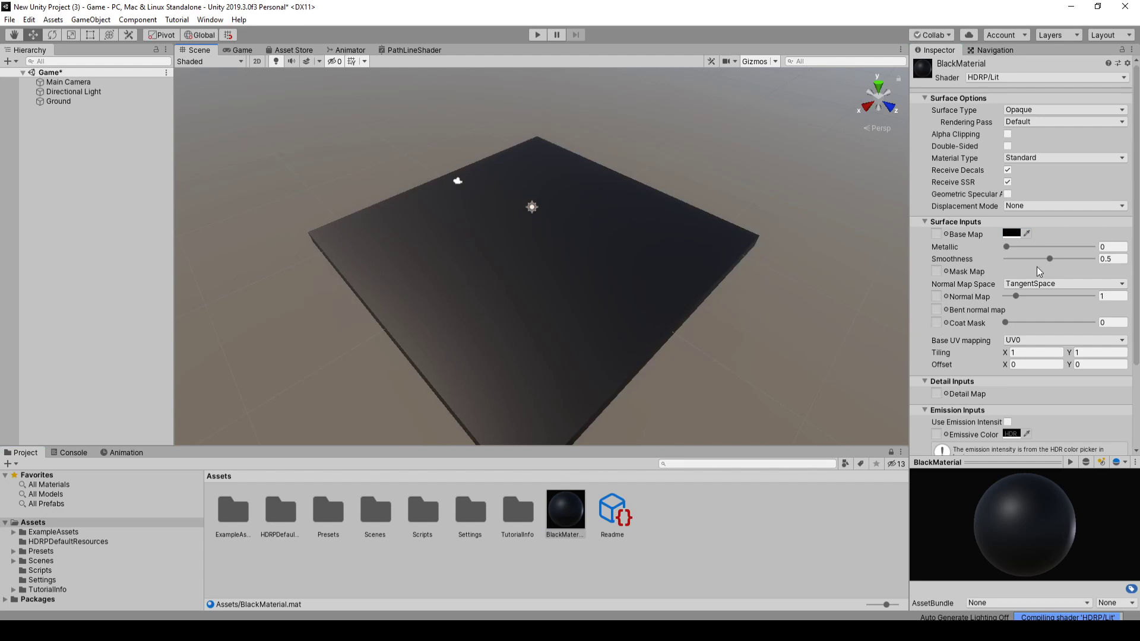
pyautogui.moveTo(1047, 259); pyautogui.dragTo(1028, 260)
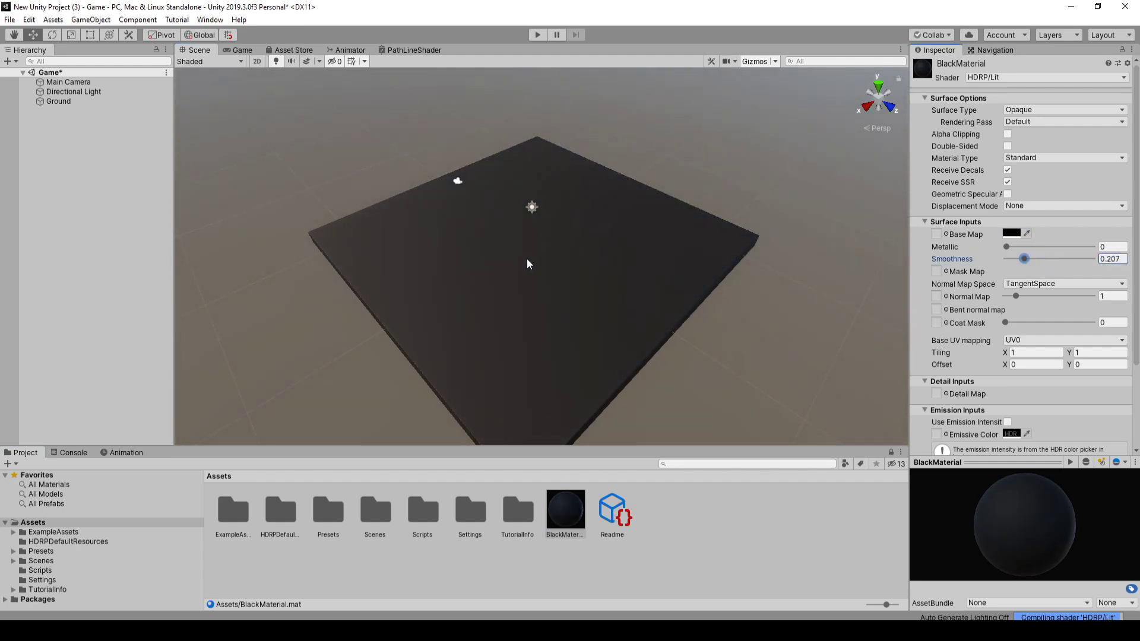
pyautogui.moveTo(527, 263)
pyautogui.keyDown('alt'); pyautogui.mouseDown()
pyautogui.moveTo(567, 275)
pyautogui.moveTo(571, 262)
pyautogui.mouseUp(); pyautogui.keyUp('alt')
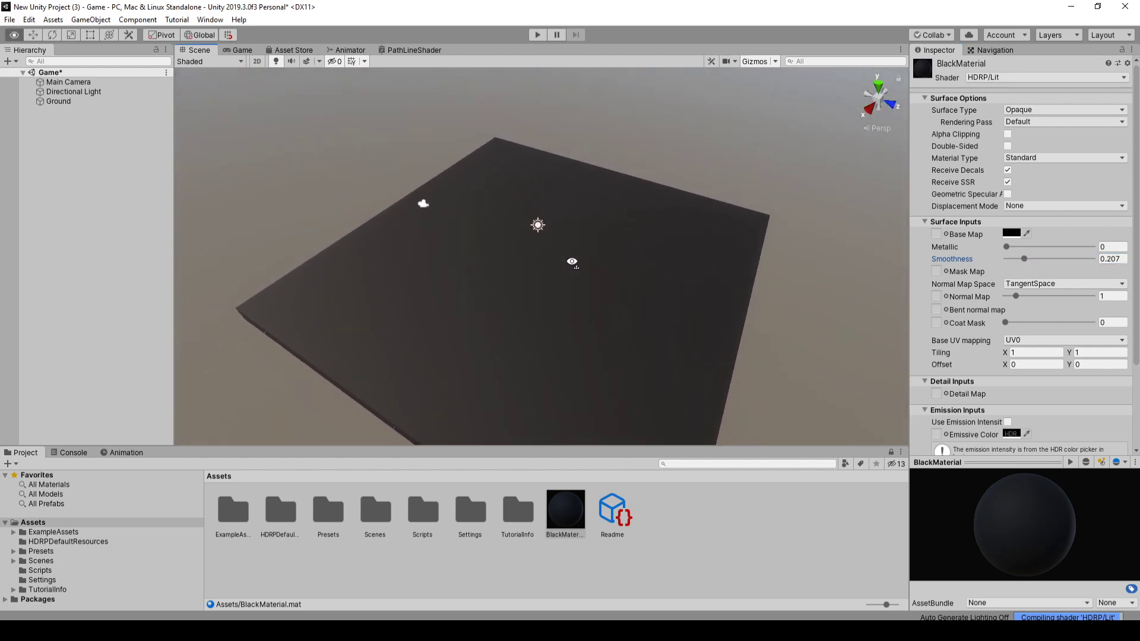
# - Add a cube named Obstacle with its transform reset to the origin
pyautogui.rightClick(59, 174)
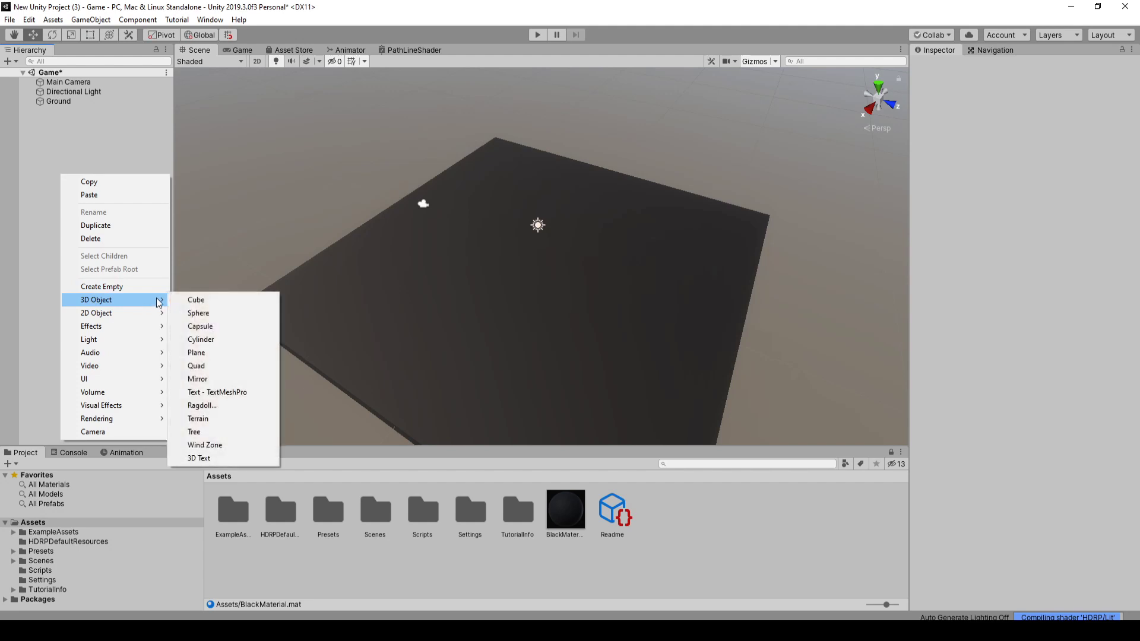
pyautogui.click(197, 297)
pyautogui.write('Obstacle')
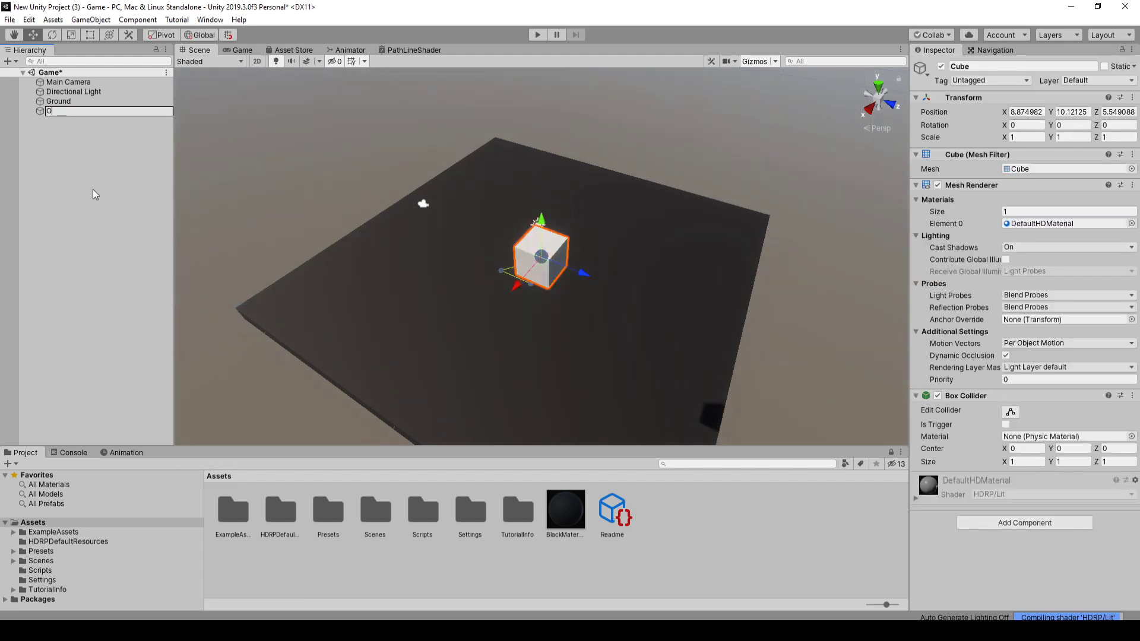
pyautogui.press('Return')
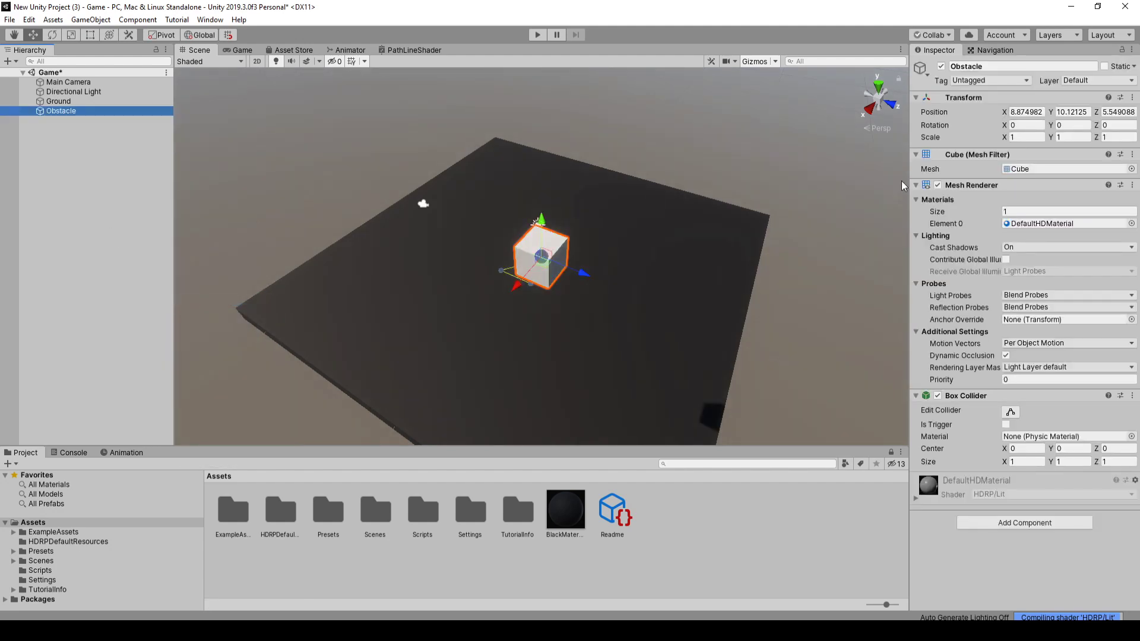
pyautogui.click(1131, 97)
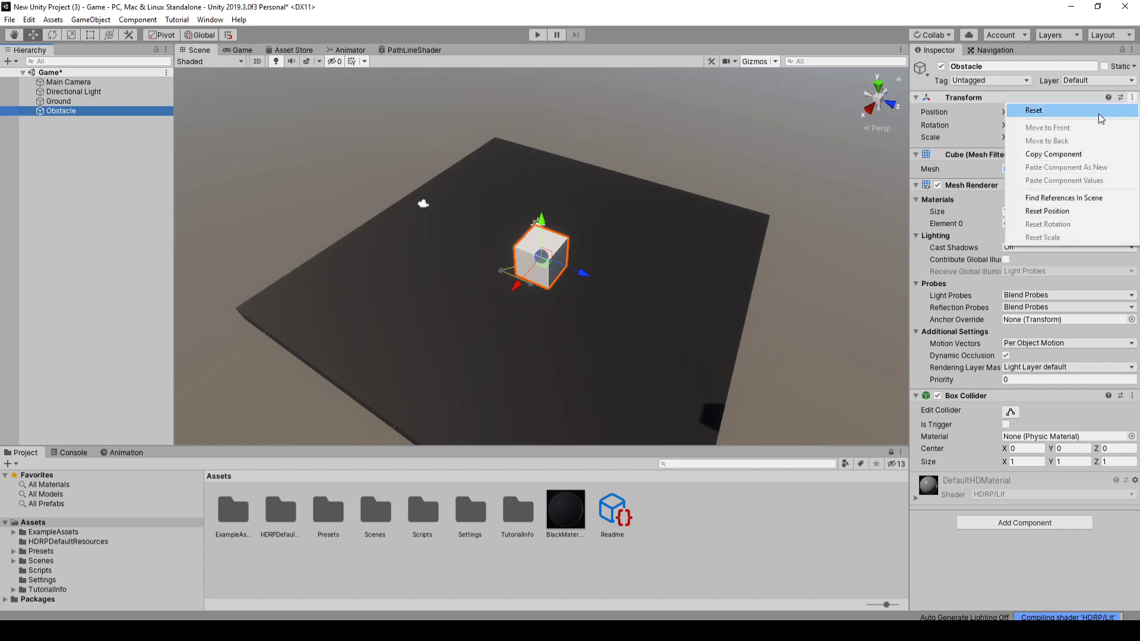
pyautogui.click(1100, 115)
pyautogui.write('1')
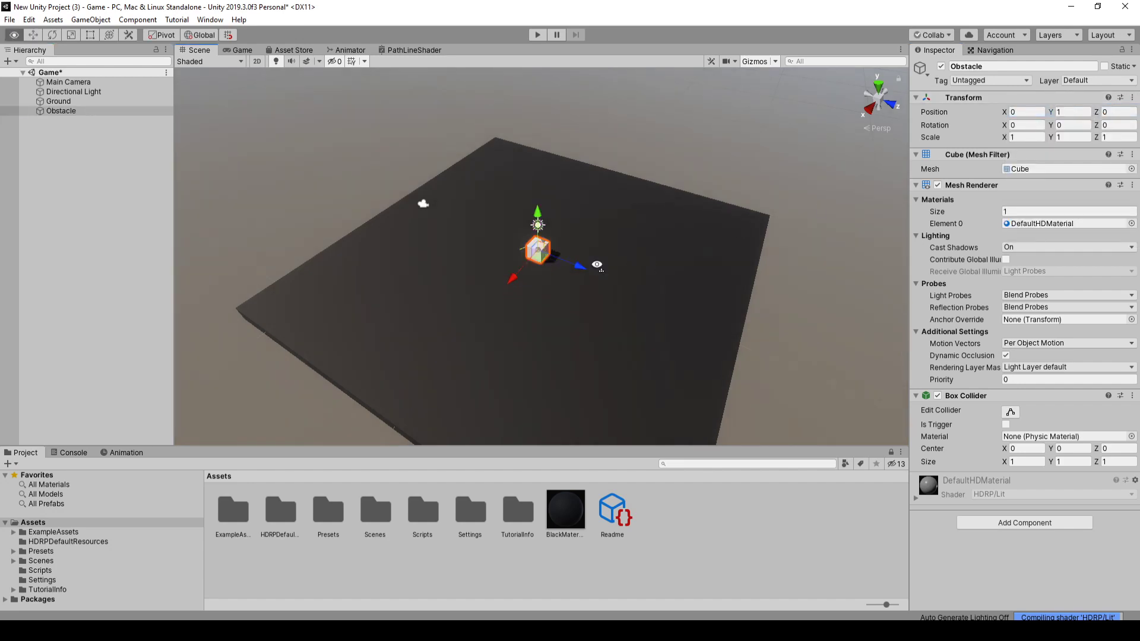
pyautogui.keyDown('alt'); pyautogui.moveTo(590, 259); pyautogui.dragTo(610, 234); pyautogui.keyUp('alt')
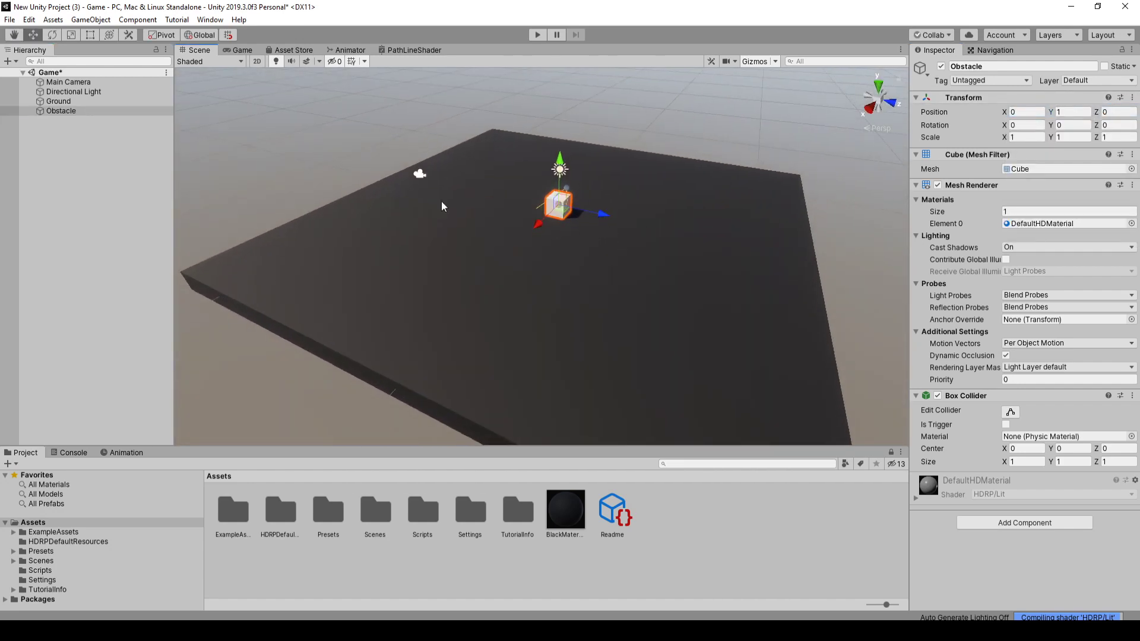
# - Stretch the Obstacle along X into a bar about 4.37 wide
pyautogui.press('r')
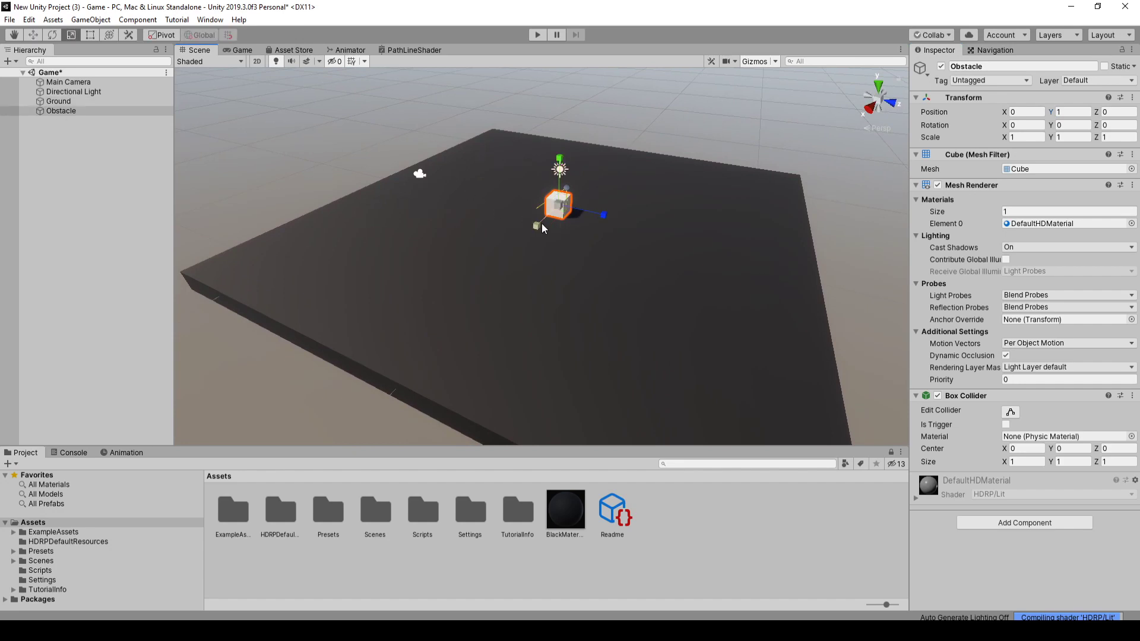
pyautogui.moveTo(535, 228); pyautogui.dragTo(418, 343)
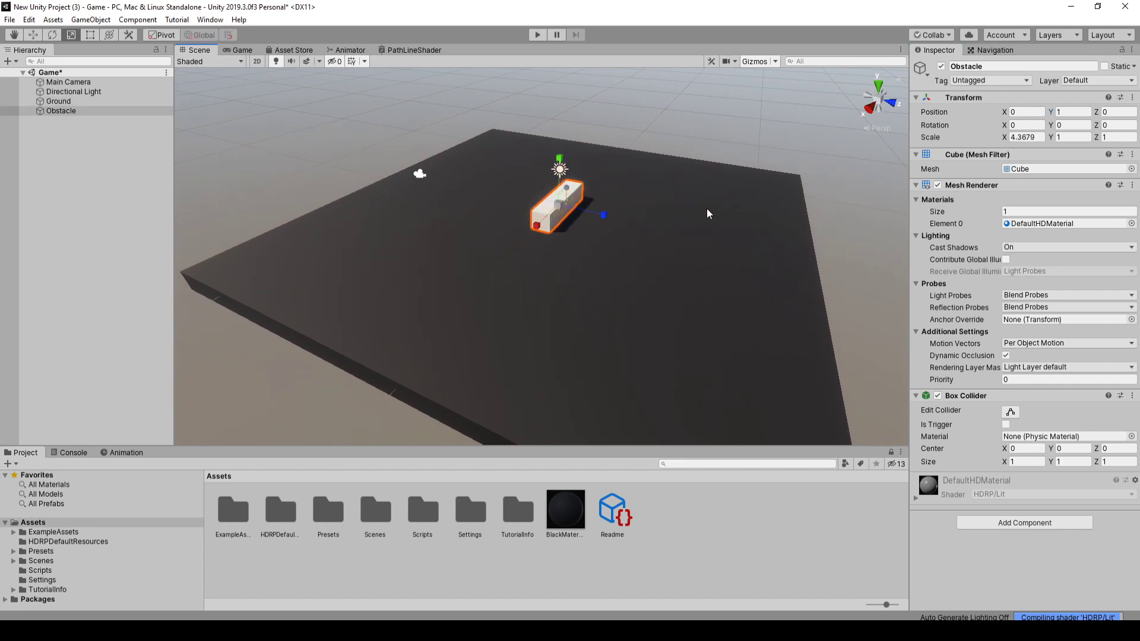
pyautogui.moveTo(708, 212)
pyautogui.keyDown('alt'); pyautogui.mouseDown()
pyautogui.moveTo(576, 257)
pyautogui.moveTo(492, 305)
pyautogui.moveTo(517, 188)
pyautogui.mouseUp(); pyautogui.keyUp('alt')
pyautogui.press('w')
pyautogui.press('e')
# - Position the Obstacle and create a RedMaterial with a red base colour
pyautogui.press('w')
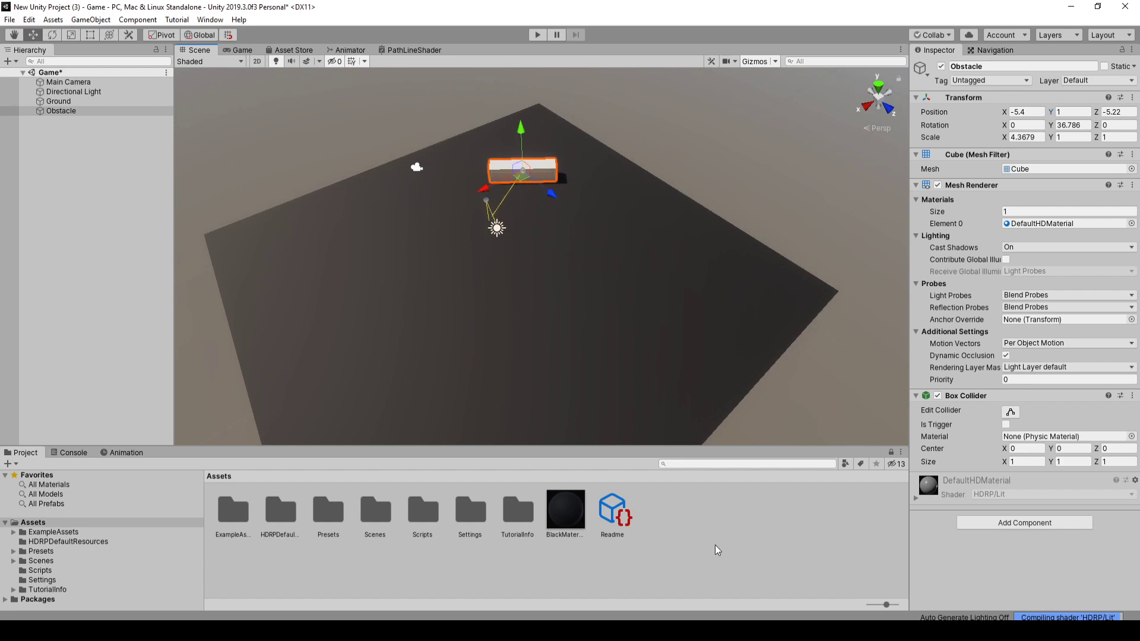
pyautogui.click(714, 545)
pyautogui.rightClick(690, 547)
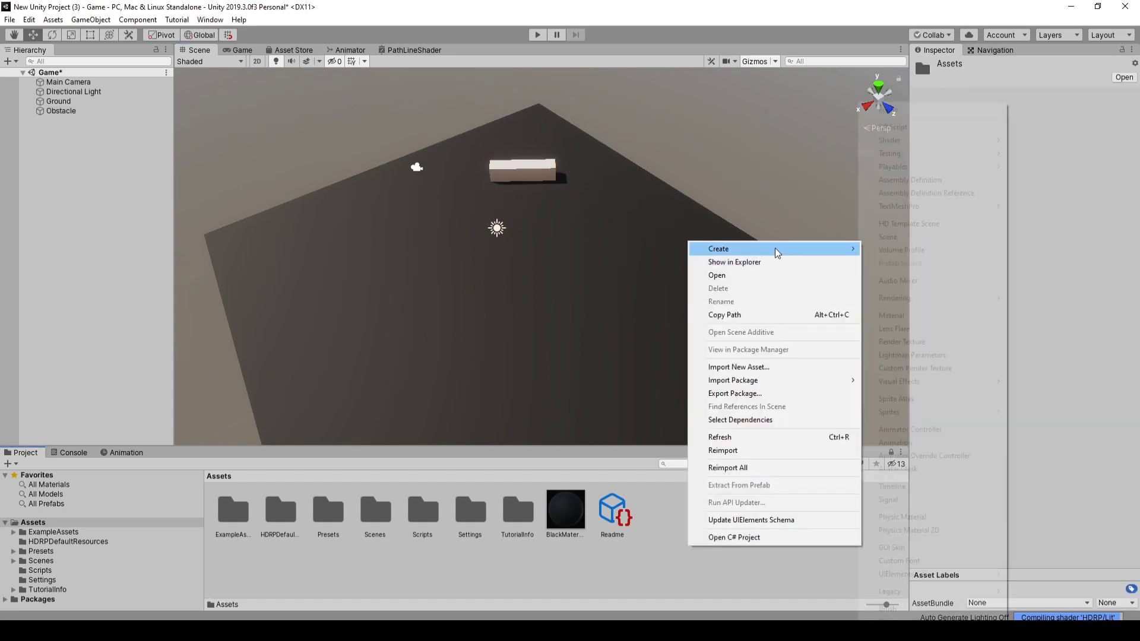
pyautogui.click(890, 316)
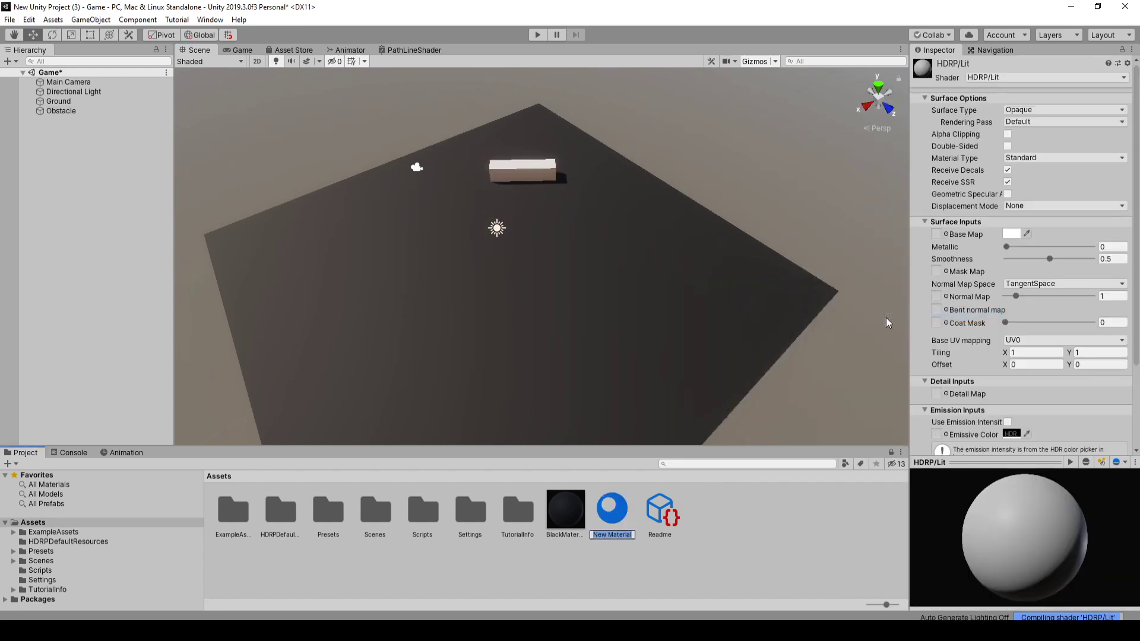
pyautogui.write('Re')
pyautogui.write('l')
pyautogui.press('Return')
pyautogui.click(1012, 234)
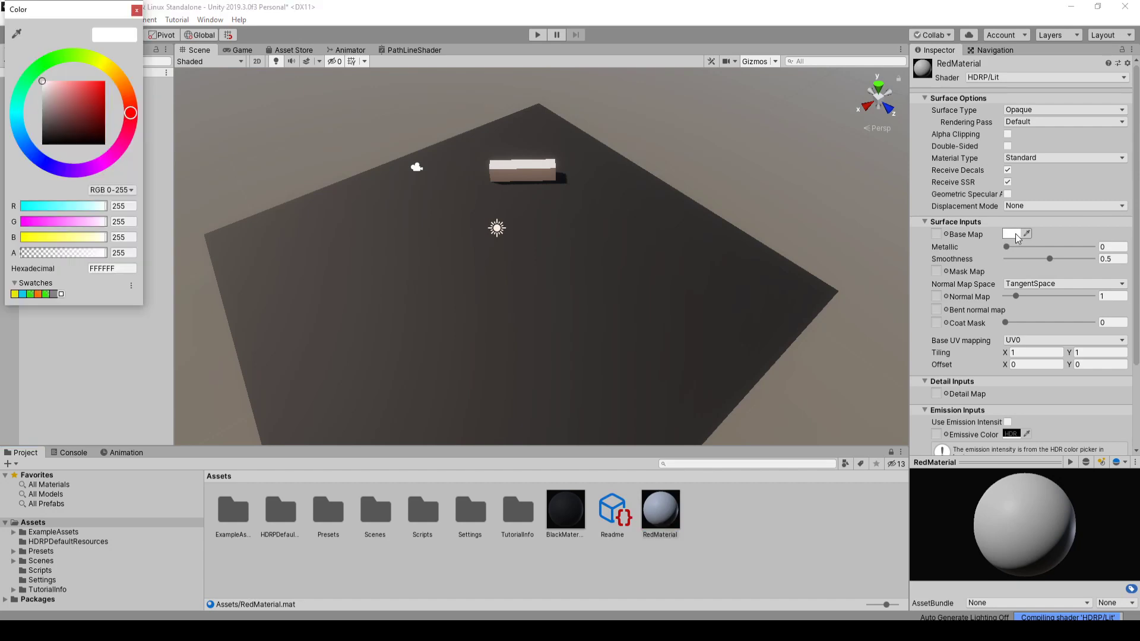
pyautogui.click(104, 83)
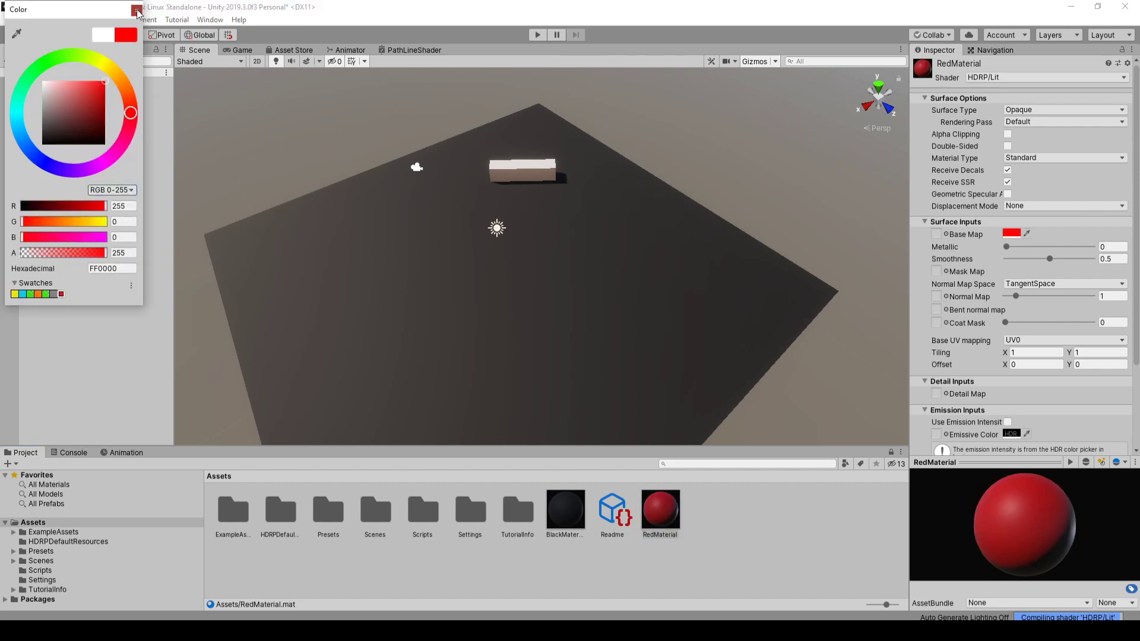
pyautogui.click(136, 11)
# - Apply RedMaterial to the Obstacle and lower its smoothness to about 0.24
pyautogui.moveTo(572, 341); pyautogui.dragTo(516, 172)
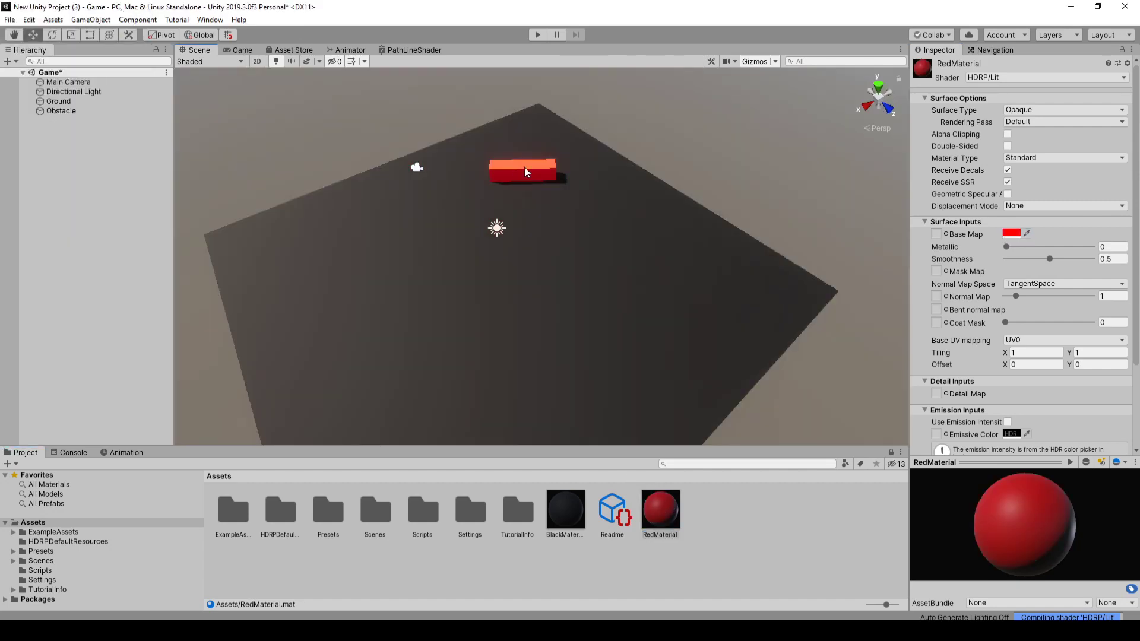
pyautogui.moveTo(1039, 261); pyautogui.dragTo(1028, 261)
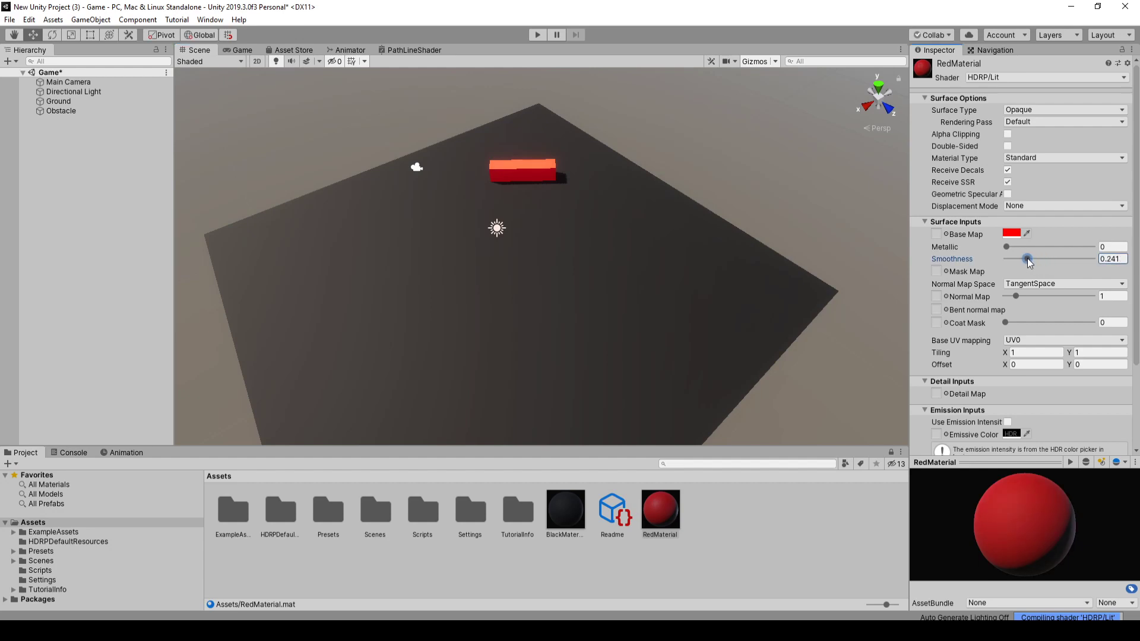
pyautogui.click(62, 111)
# - Duplicate the Obstacle, move the copy to the front left, and angle it more steeply
pyautogui.hotkey('ctrl', 'd')
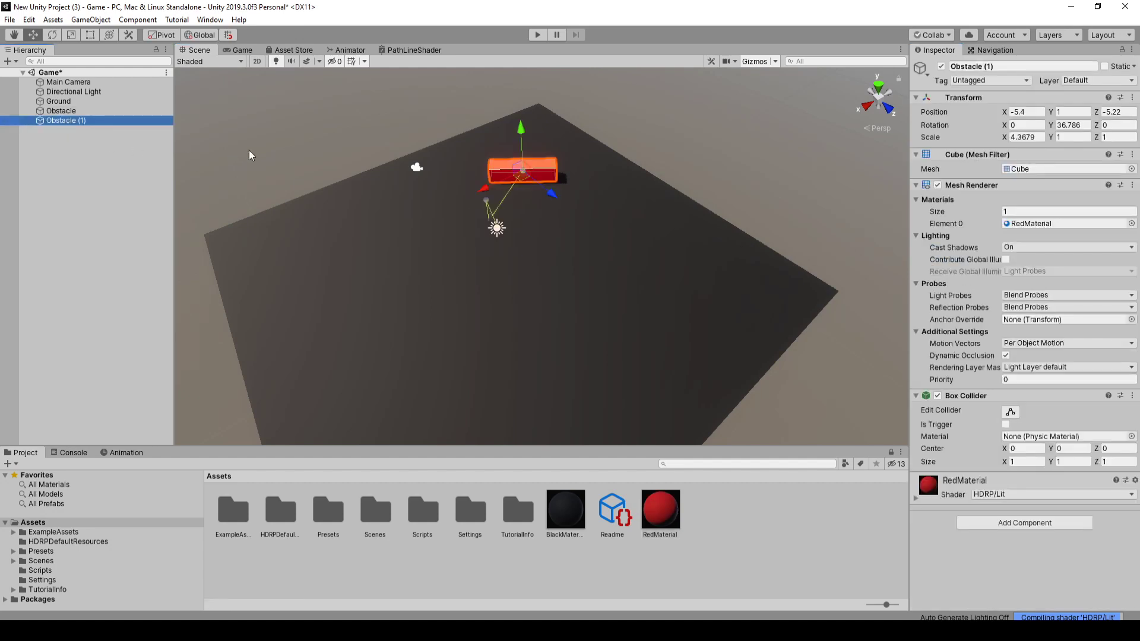
pyautogui.moveTo(519, 182); pyautogui.dragTo(383, 378)
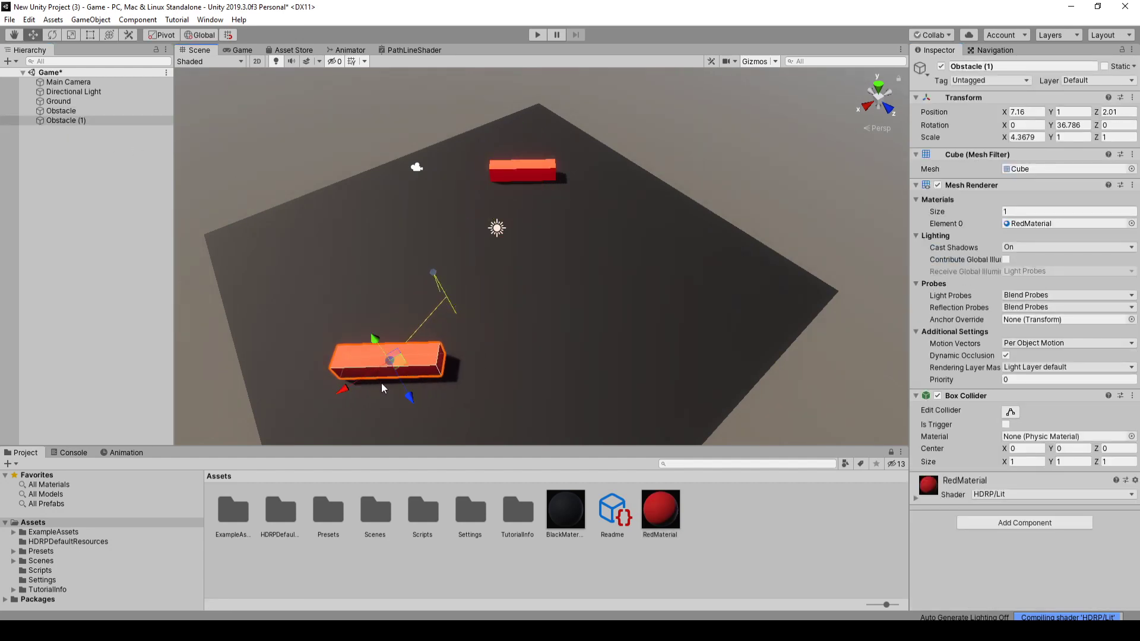
pyautogui.press('e')
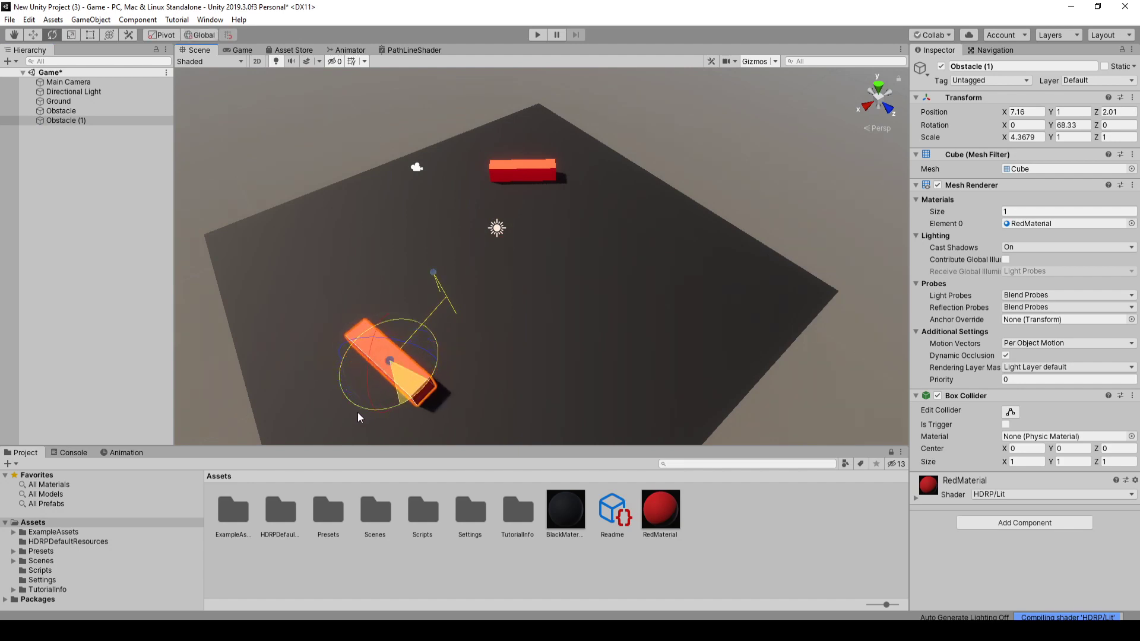
pyautogui.press('w')
pyautogui.moveTo(432, 392)
pyautogui.mouseDown()
pyautogui.moveTo(382, 386)
pyautogui.moveTo(329, 295)
pyautogui.mouseUp()
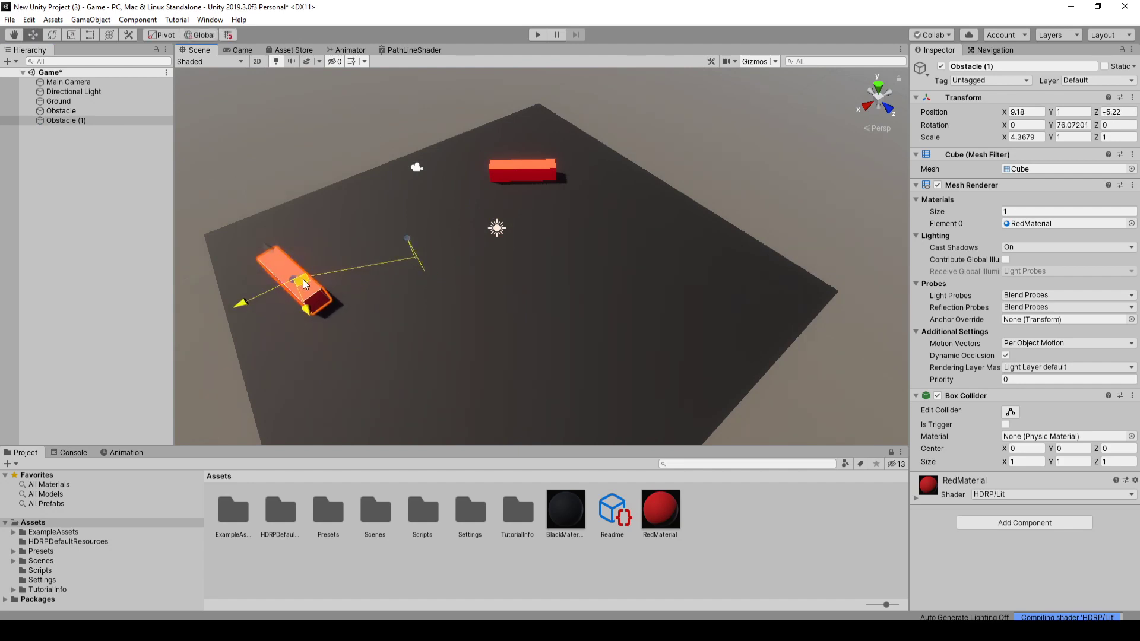
# - Add Obstacle (2) right of centre, rotated and stretched into a wall about 15 units long
pyautogui.hotkey('ctrl', 'd')
pyautogui.moveTo(329, 294); pyautogui.dragTo(599, 300)
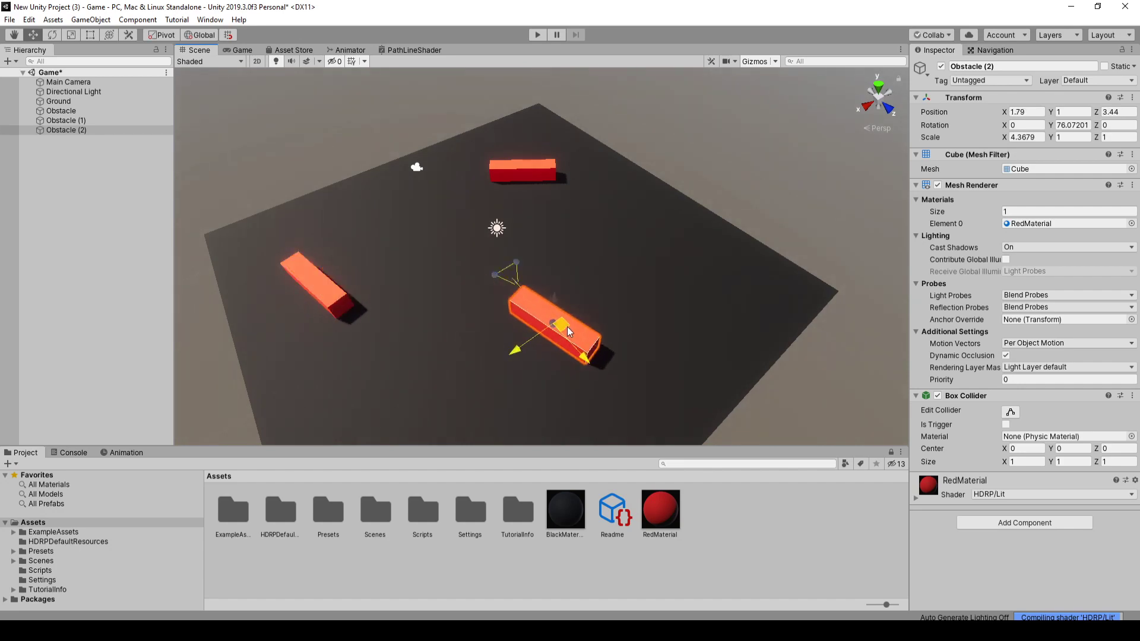
pyautogui.press('e')
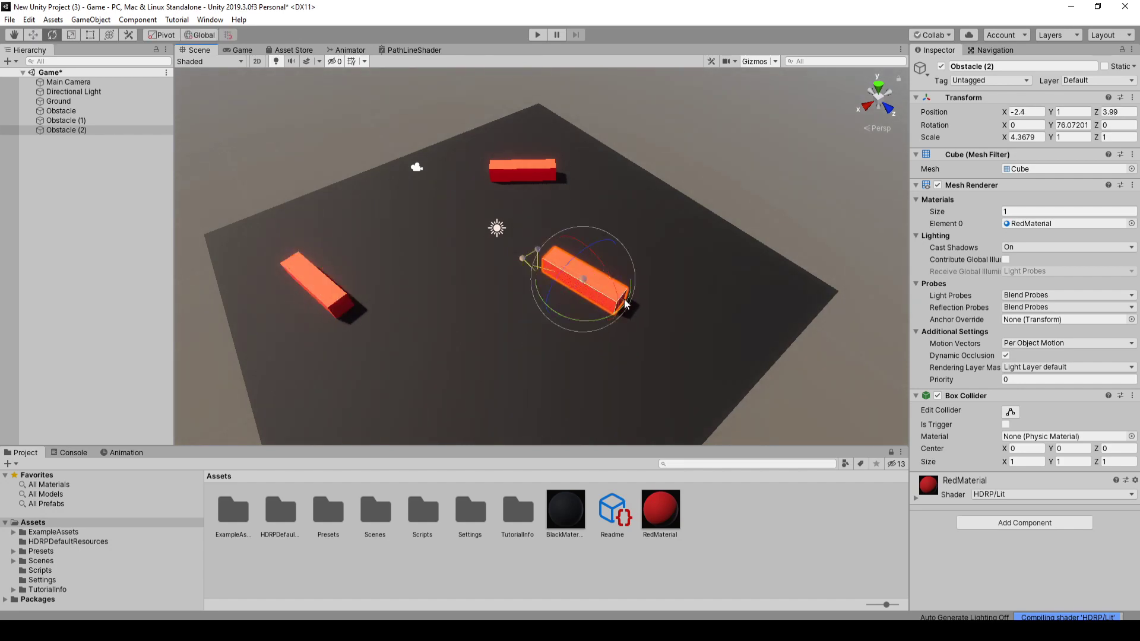
pyautogui.moveTo(624, 304)
pyautogui.mouseDown()
pyautogui.moveTo(512, 345)
pyautogui.moveTo(438, 339)
pyautogui.mouseUp()
pyautogui.press('r')
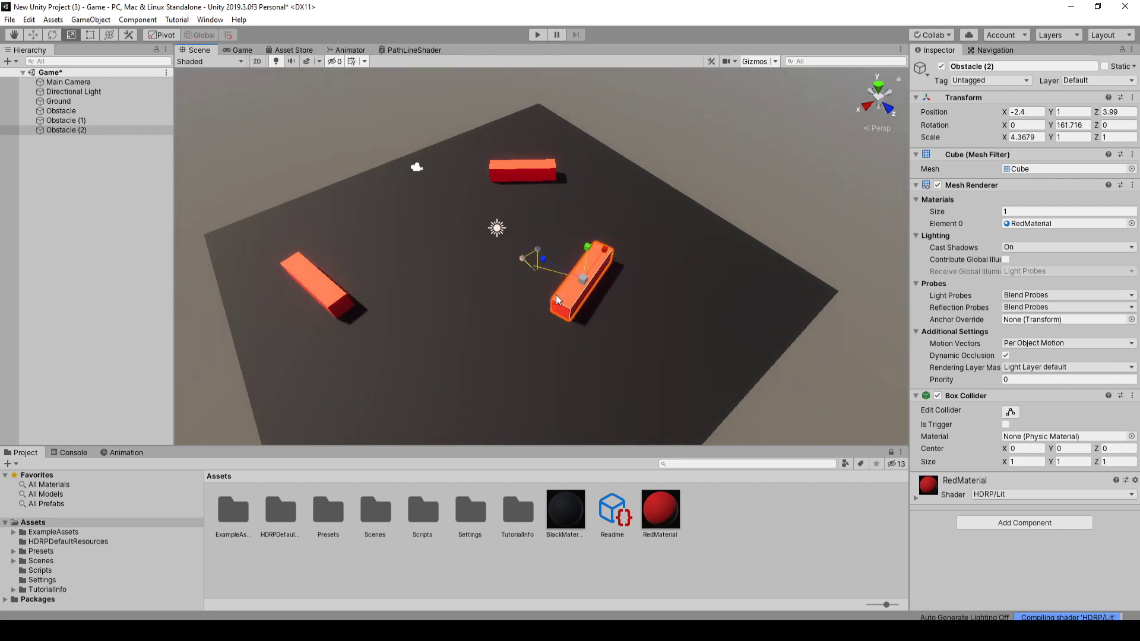
pyautogui.moveTo(606, 259); pyautogui.dragTo(639, 176)
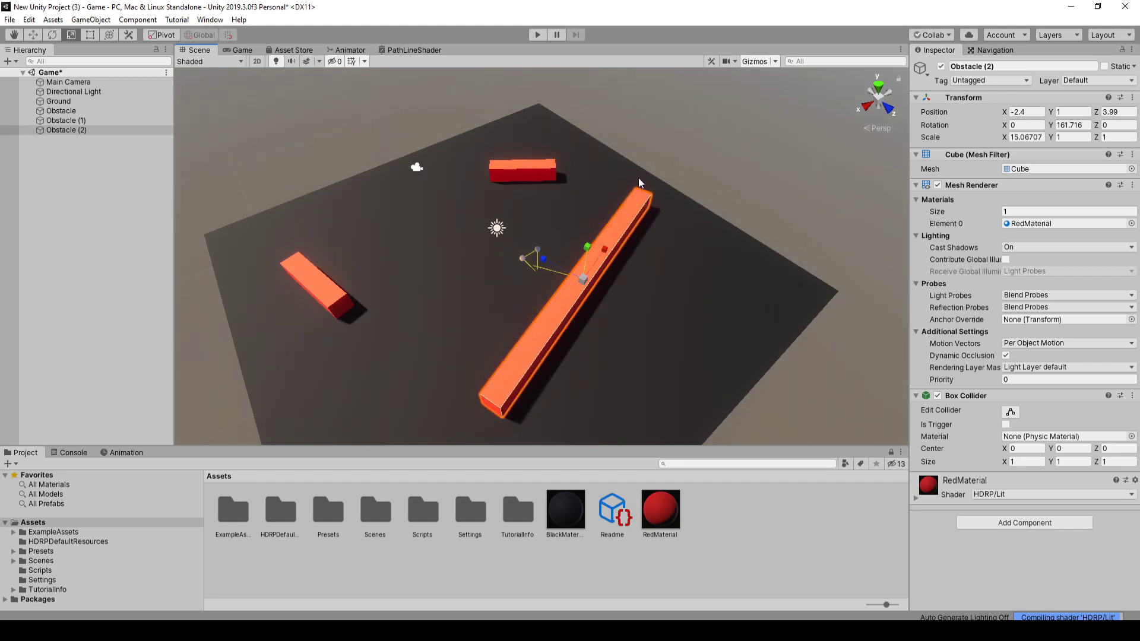
pyautogui.press('w')
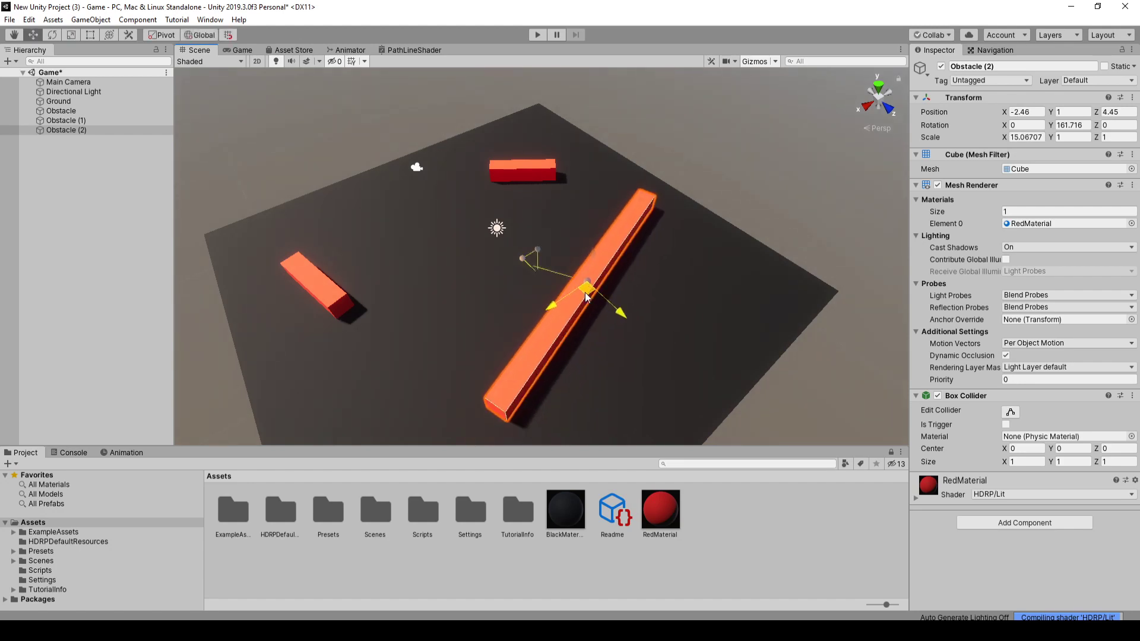
pyautogui.moveTo(585, 297); pyautogui.dragTo(575, 309)
pyautogui.click(124, 183)
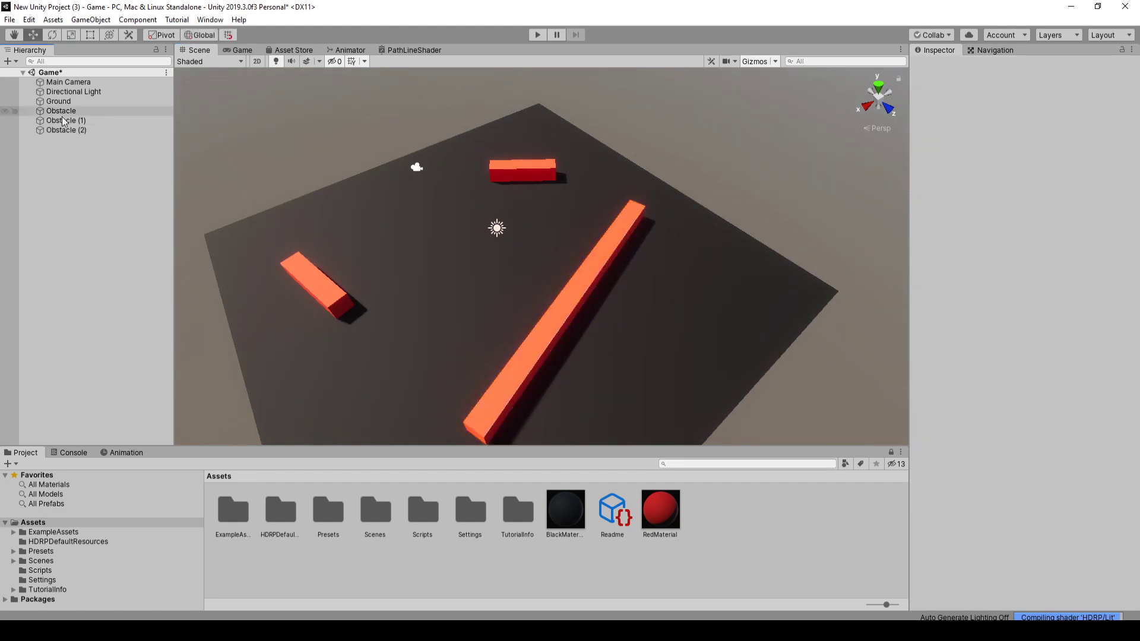
# - Add a cube named Player and reset its transform to the origin
pyautogui.rightClick(70, 220)
pyautogui.moveTo(106, 346)
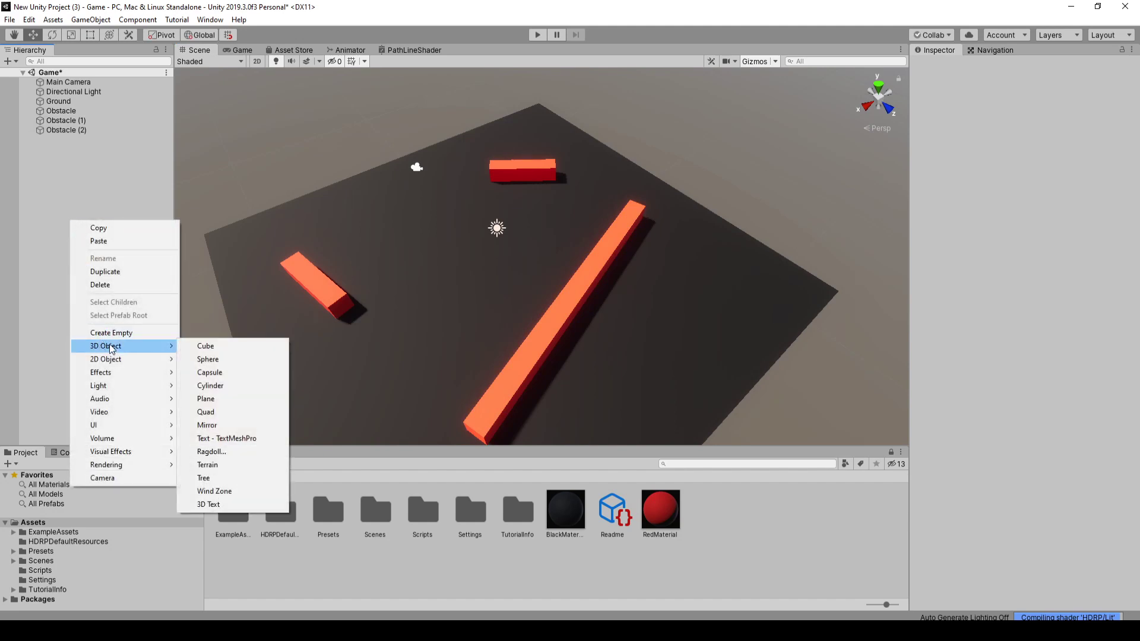
pyautogui.click(211, 350)
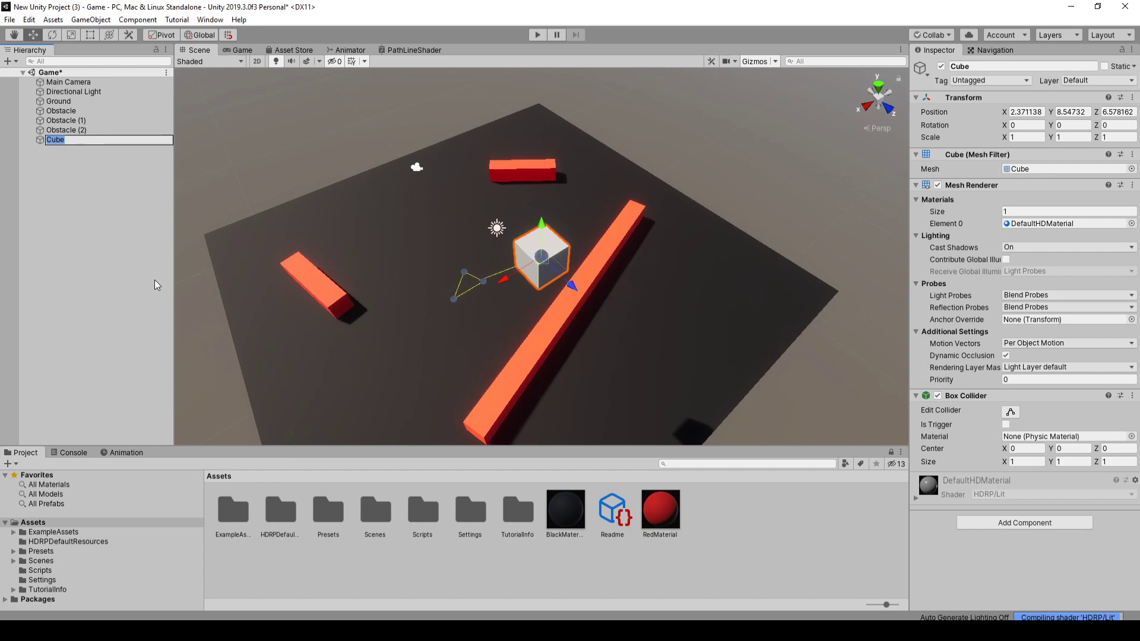
pyautogui.write('Player')
pyautogui.press('Return')
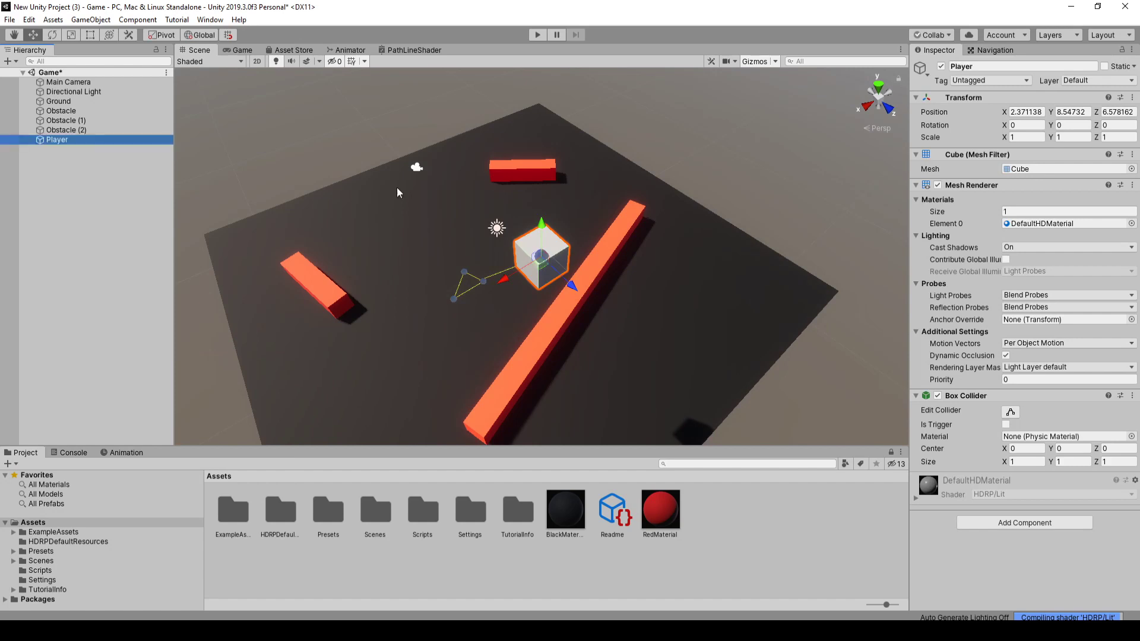
pyautogui.rightClick(1086, 97)
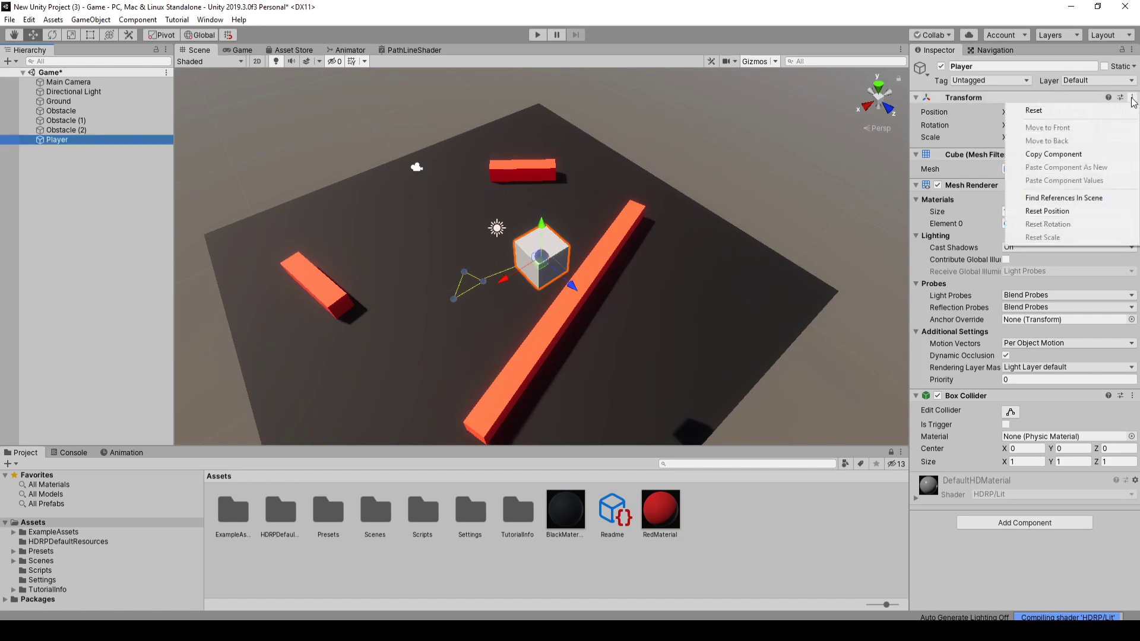
pyautogui.click(1082, 113)
pyautogui.write('1')
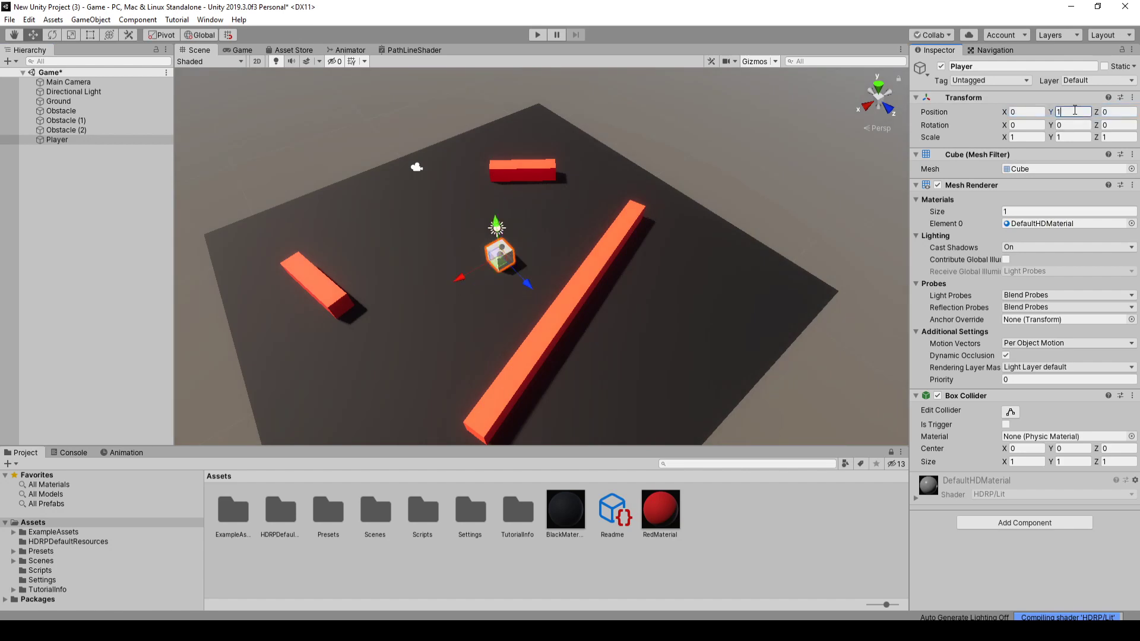
pyautogui.rightClick(717, 539)
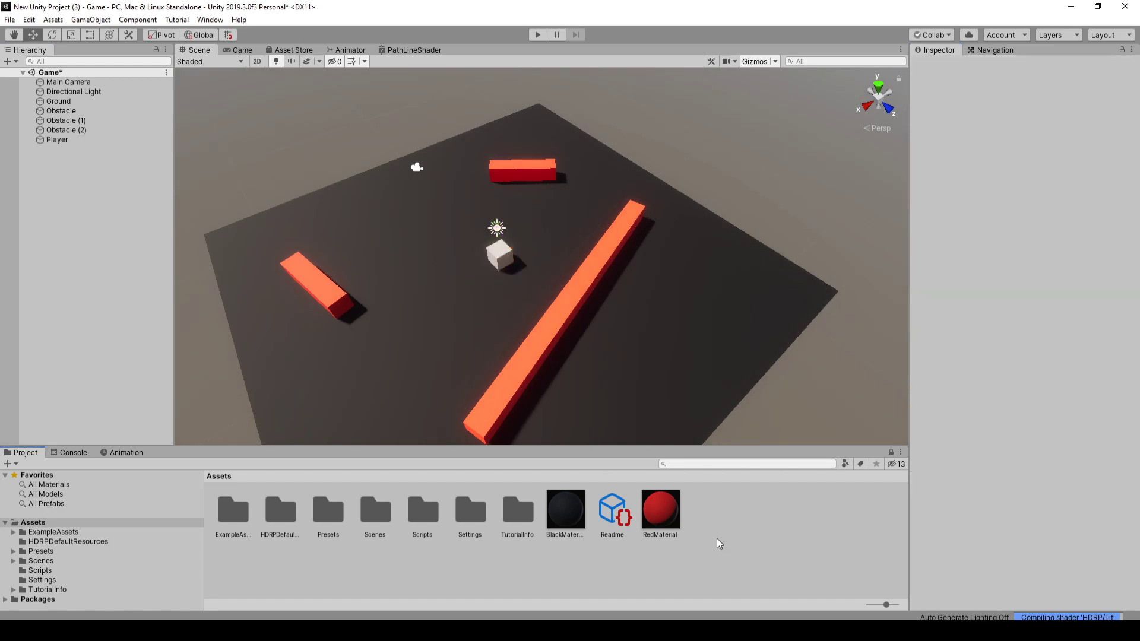
pyautogui.moveTo(801, 241)
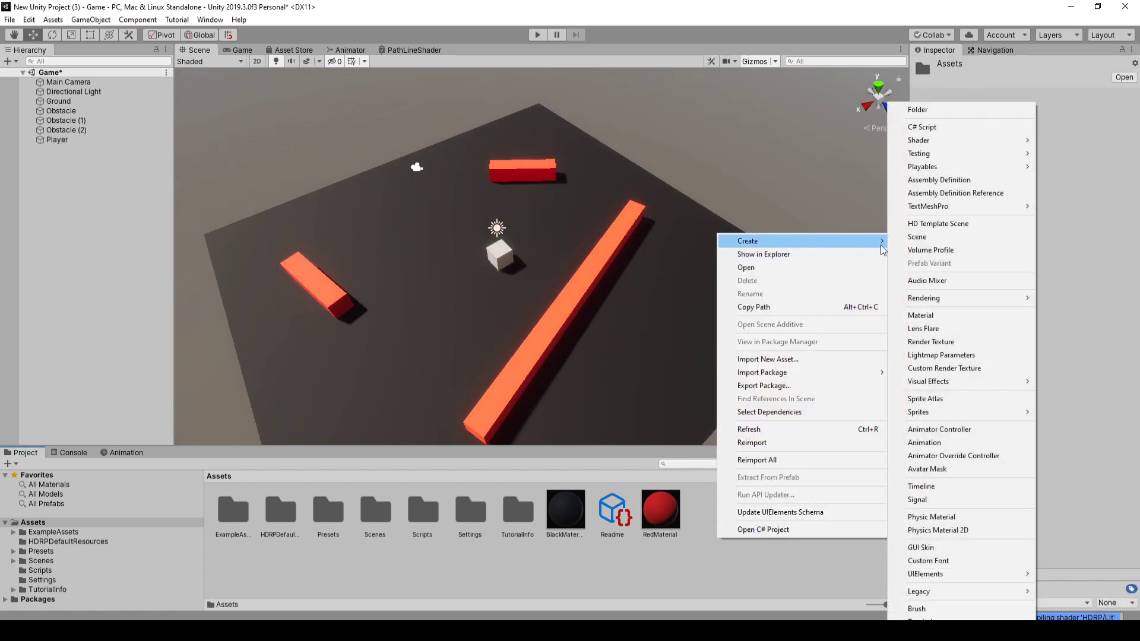
# - Create a BlueMaterial with a blue base colour and drag it onto the Player cube
pyautogui.click(936, 318)
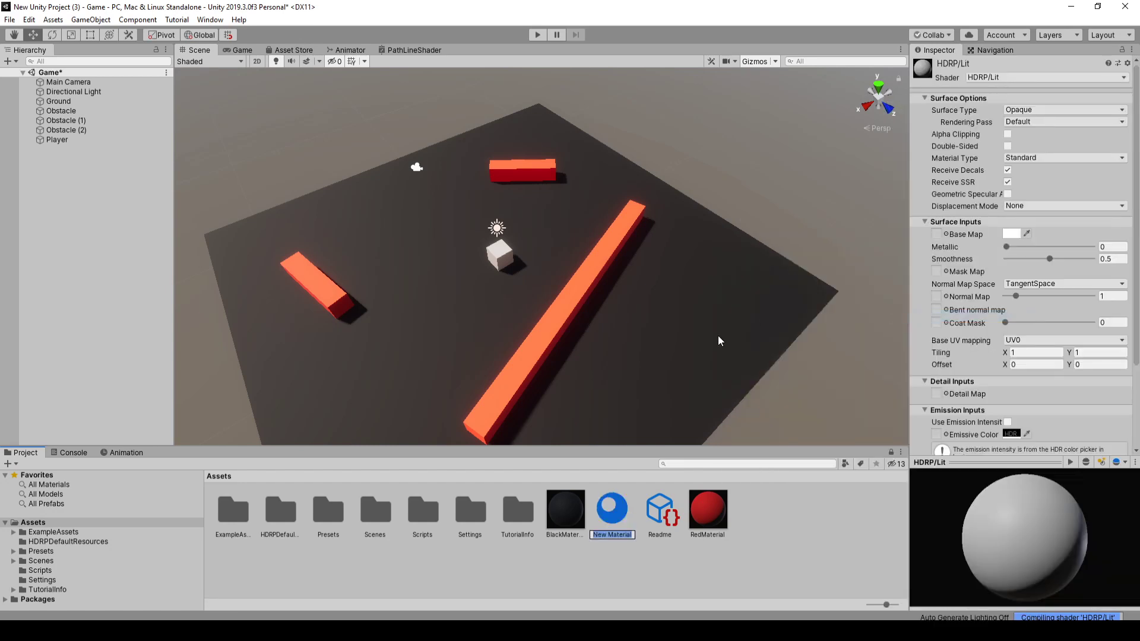
pyautogui.write('BlueMaterial')
pyautogui.press('Return')
pyautogui.click(1006, 233)
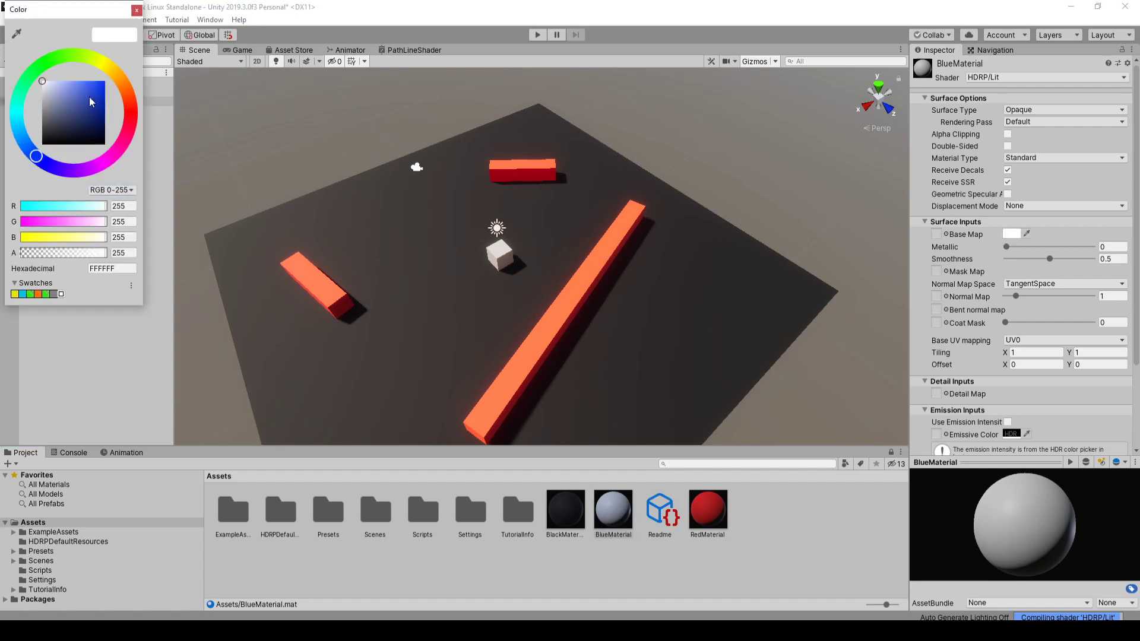
pyautogui.moveTo(93, 108); pyautogui.dragTo(100, 91)
pyautogui.click(136, 10)
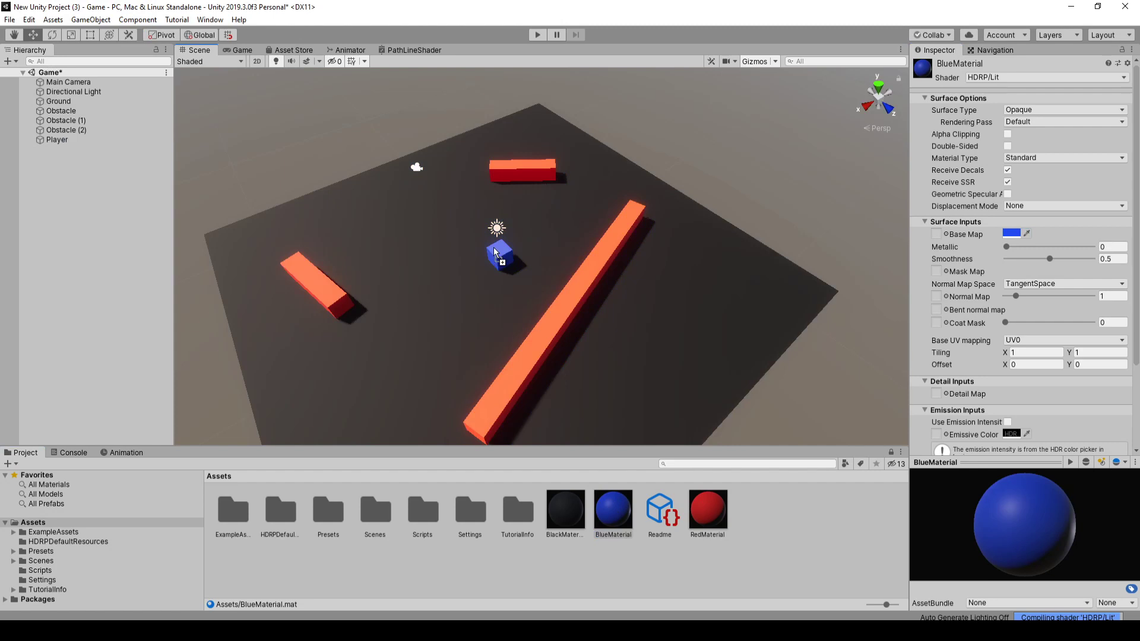
pyautogui.moveTo(615, 512)
pyautogui.mouseDown()
pyautogui.moveTo(499, 259)
pyautogui.moveTo(551, 278)
pyautogui.moveTo(548, 298)
pyautogui.moveTo(534, 297)
pyautogui.mouseUp()
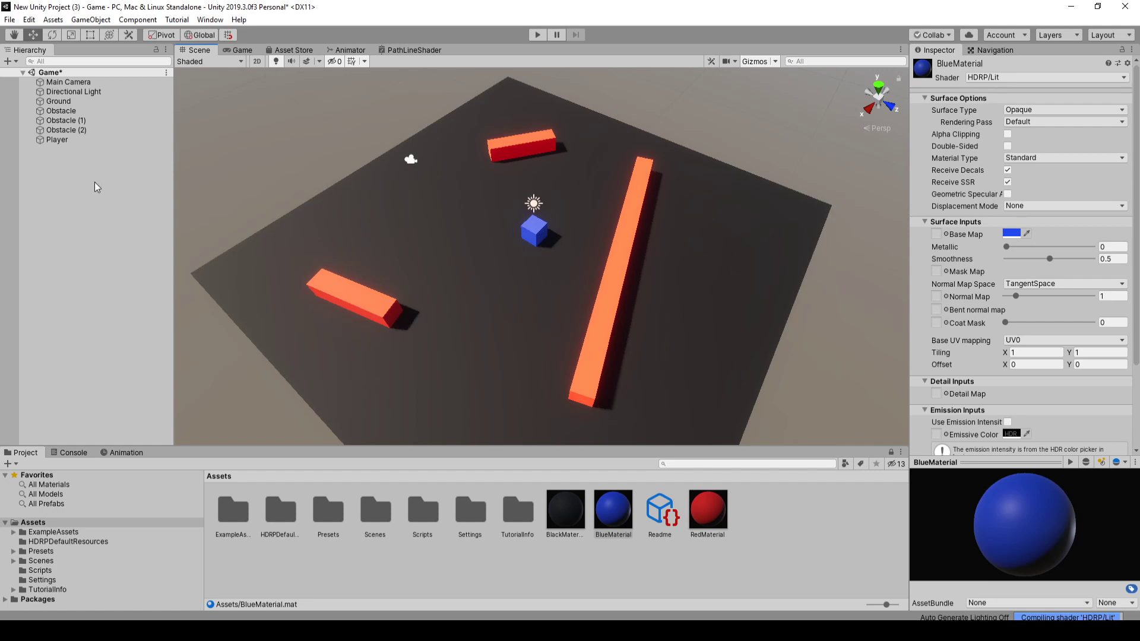
pyautogui.click(203, 21)
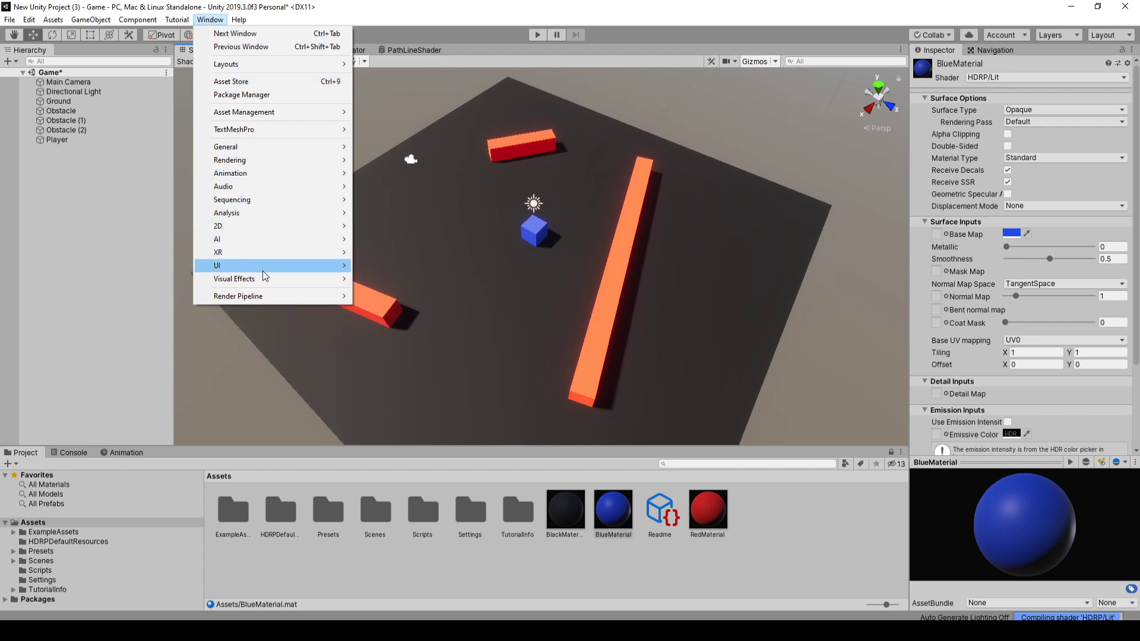
# - In the Navigation window, make Ground Navigation Static with the Walkable area
pyautogui.moveTo(268, 239)
pyautogui.click(383, 240)
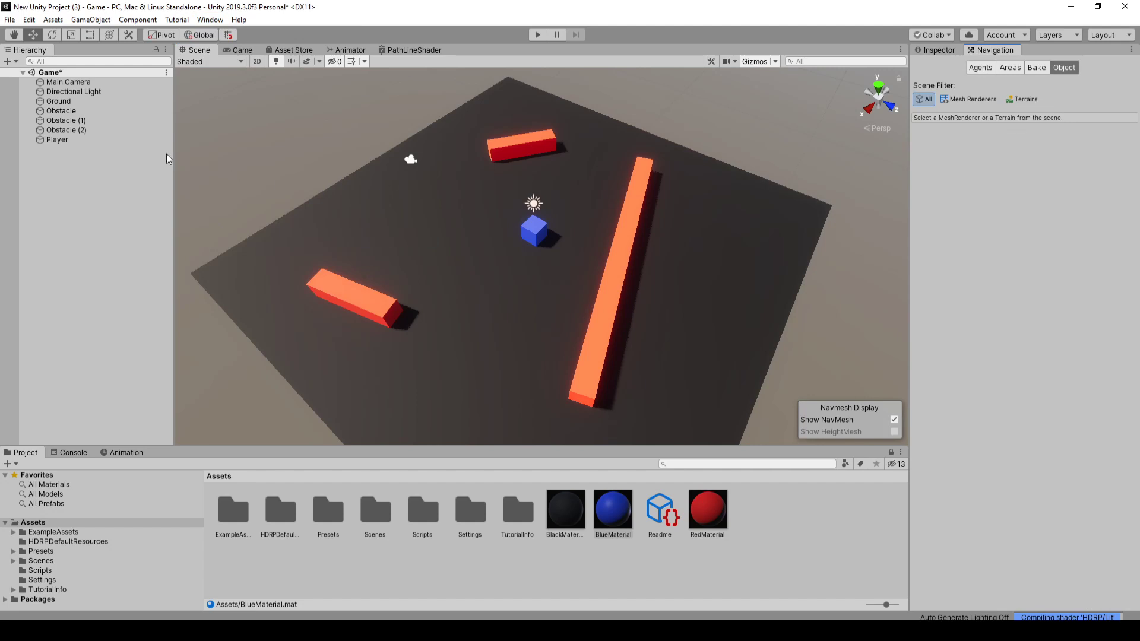
pyautogui.click(85, 102)
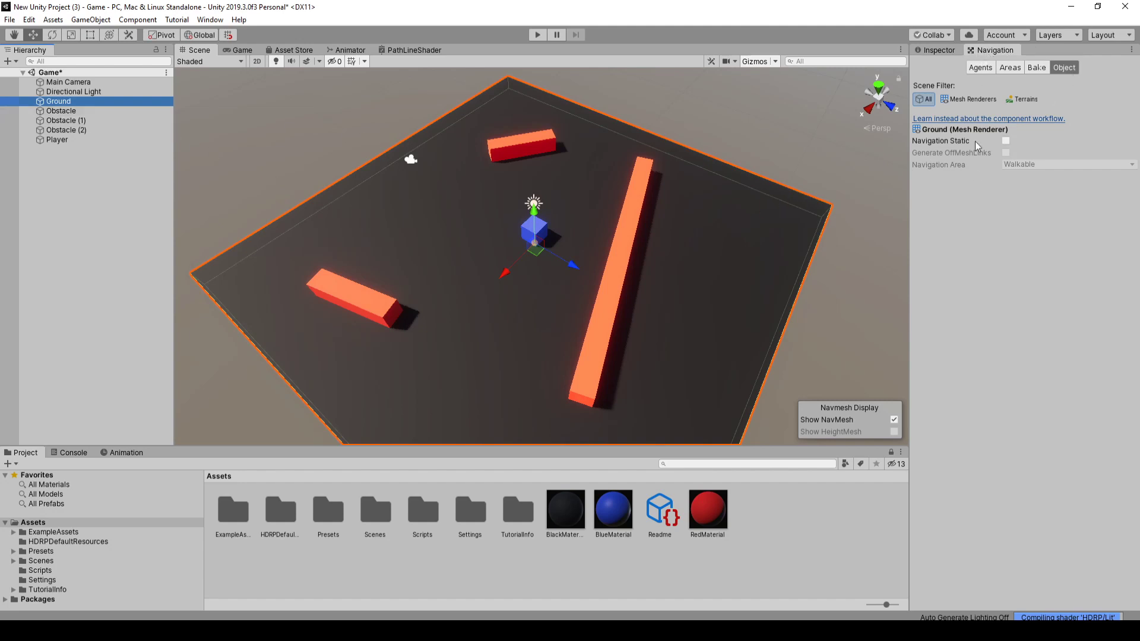
pyautogui.click(1006, 140)
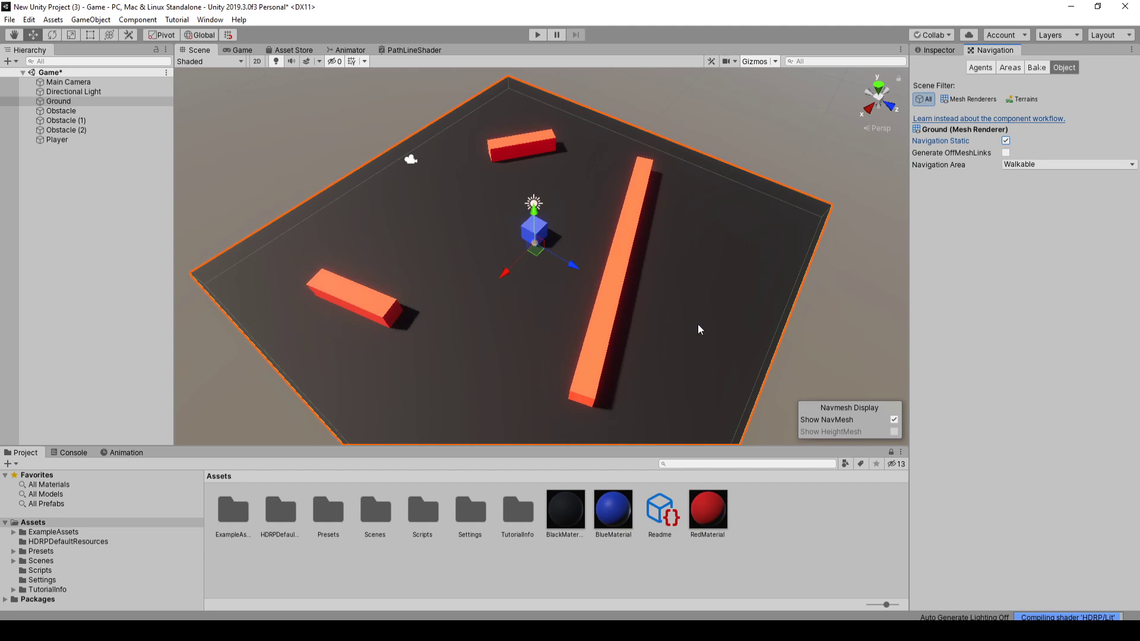
pyautogui.click(1023, 167)
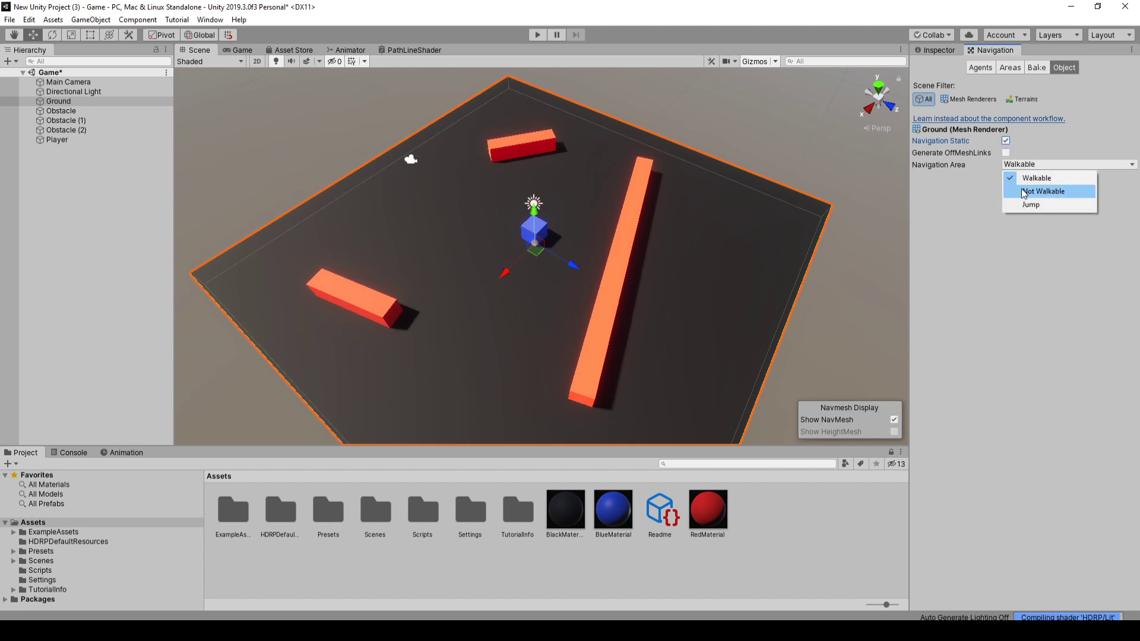
pyautogui.click(1047, 167)
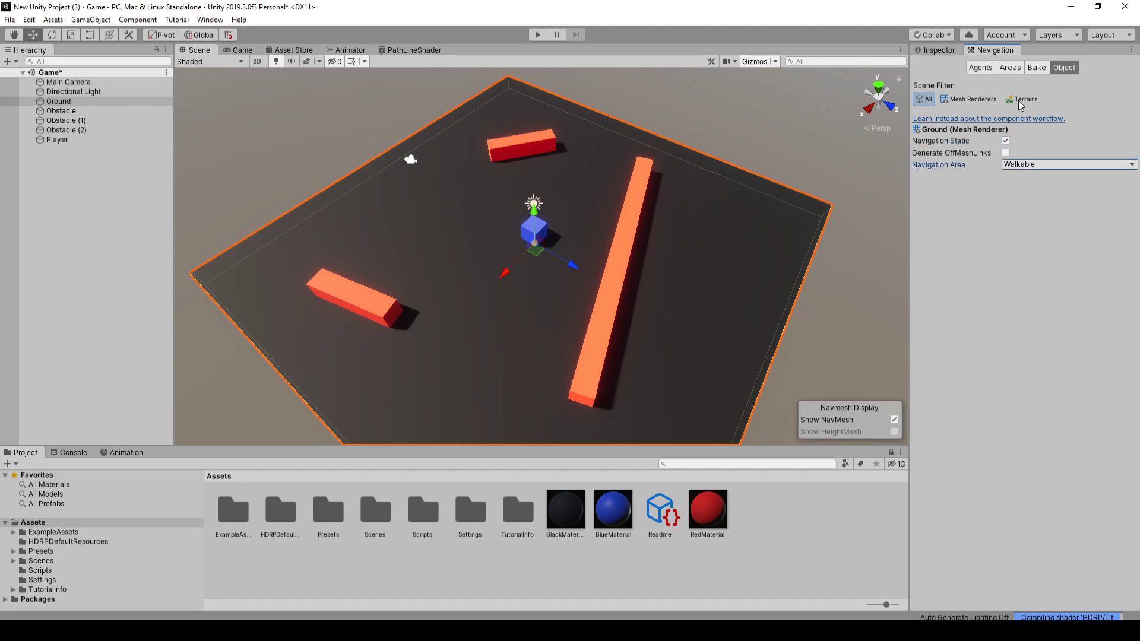
# - Show the Navigation Bake settings and select the first Obstacle bar
pyautogui.click(1033, 68)
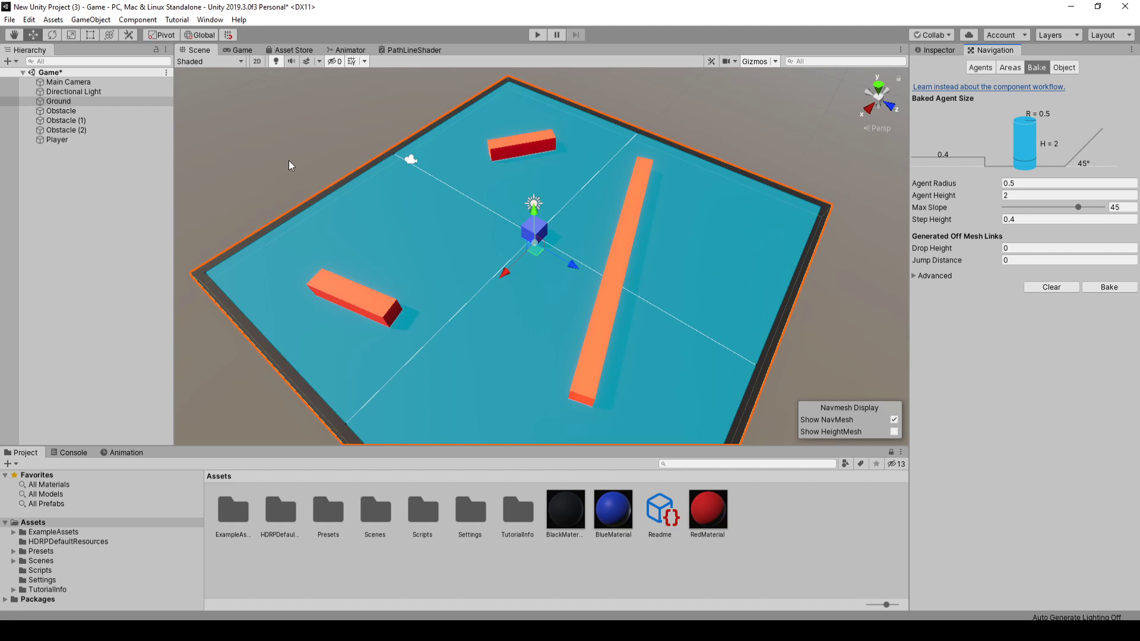
pyautogui.click(85, 113)
# - Make Obstacle, Obstacle (1) and Obstacle (2) Navigation Static and Not Walkable
pyautogui.keyDown('shift'); pyautogui.click(82, 131); pyautogui.keyUp('shift')
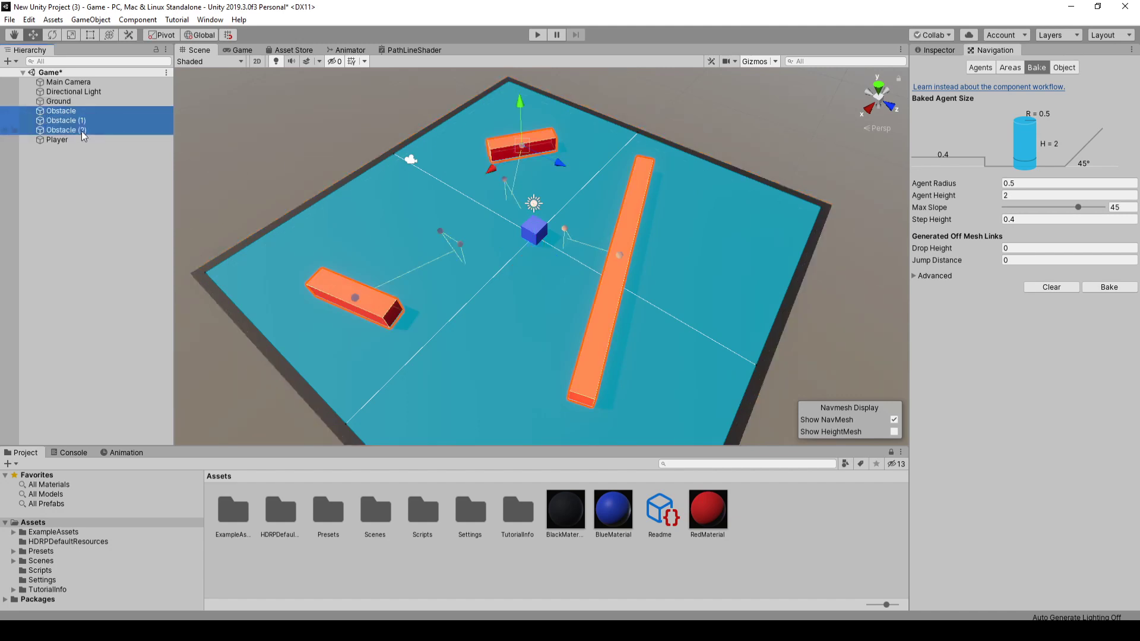
pyautogui.click(1065, 68)
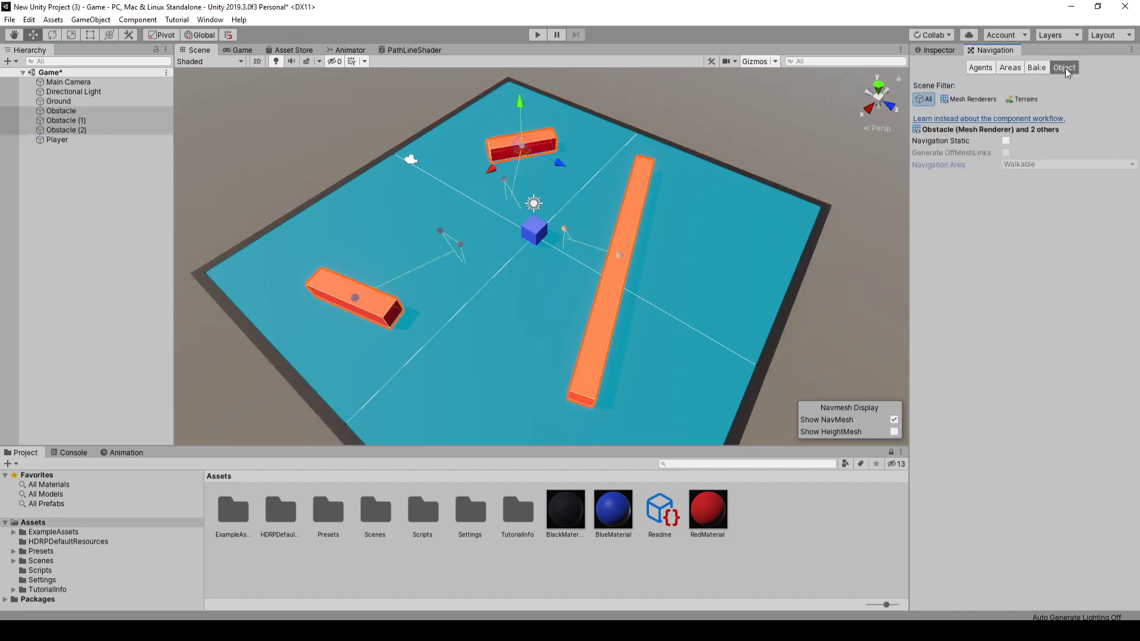
pyautogui.click(1007, 142)
pyautogui.click(1034, 169)
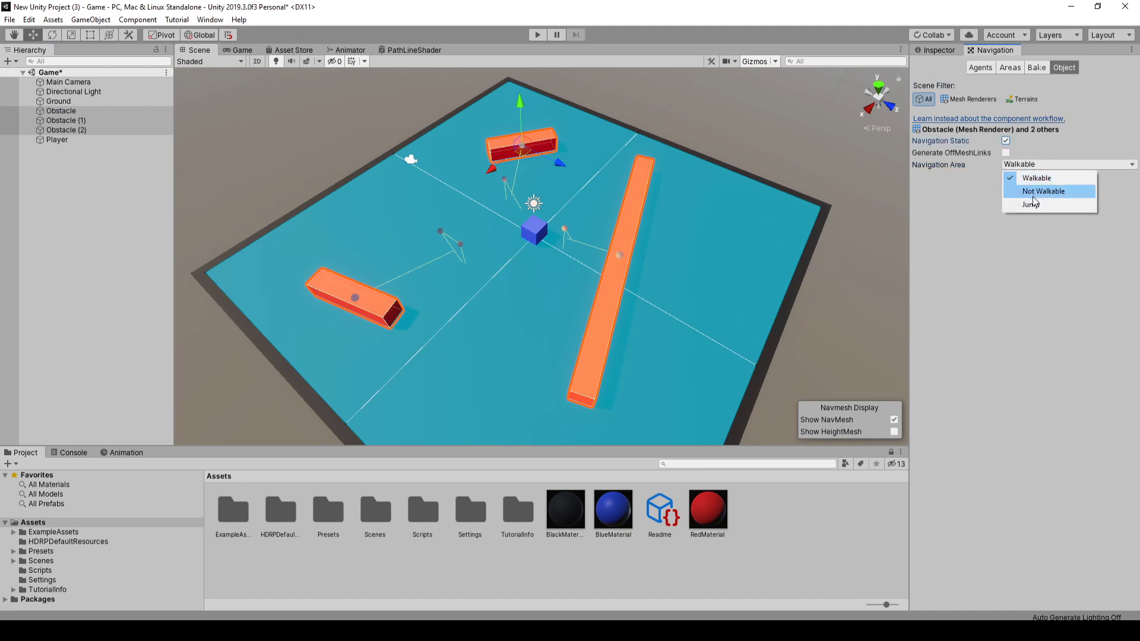
pyautogui.click(1033, 190)
# - Rebake the navigation mesh so it leaves gaps around the obstacles
pyautogui.click(1035, 68)
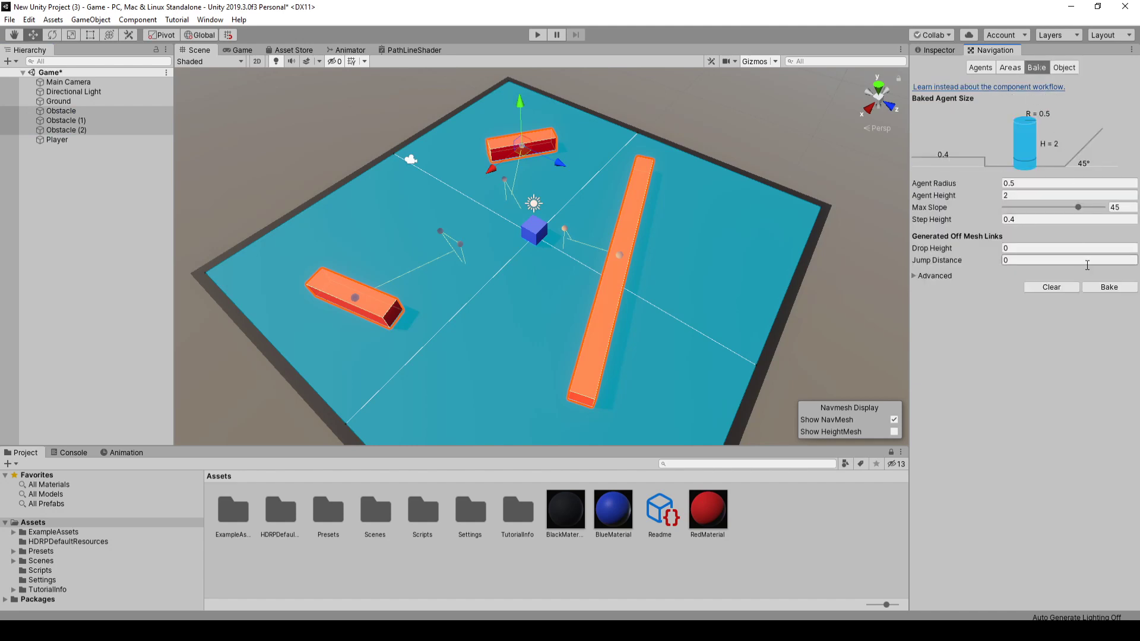
pyautogui.click(1102, 287)
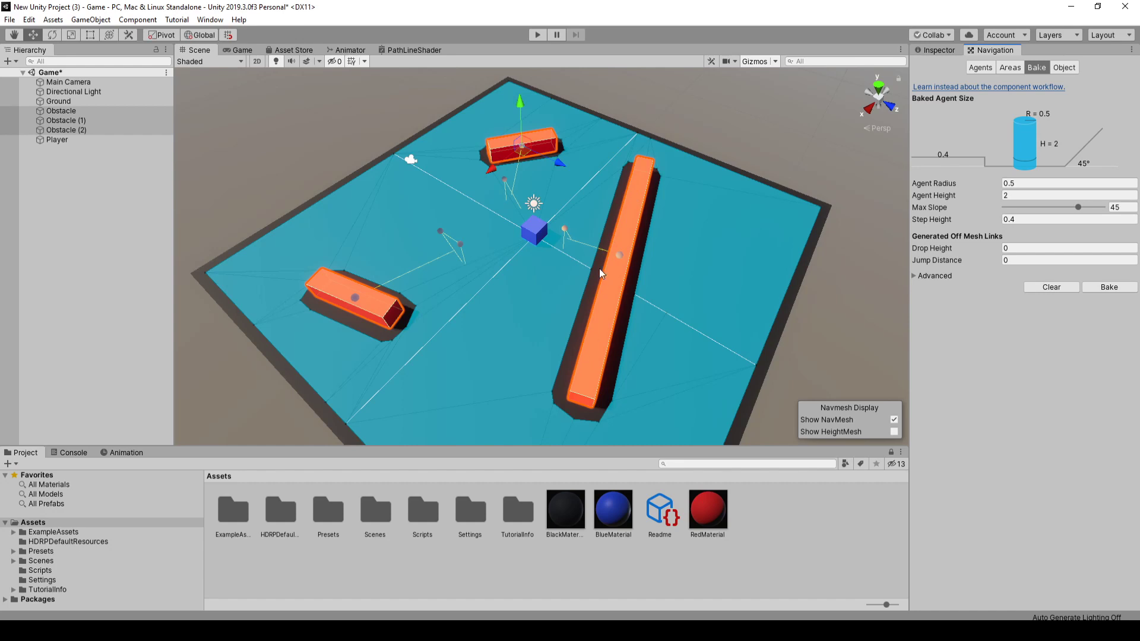
pyautogui.click(92, 141)
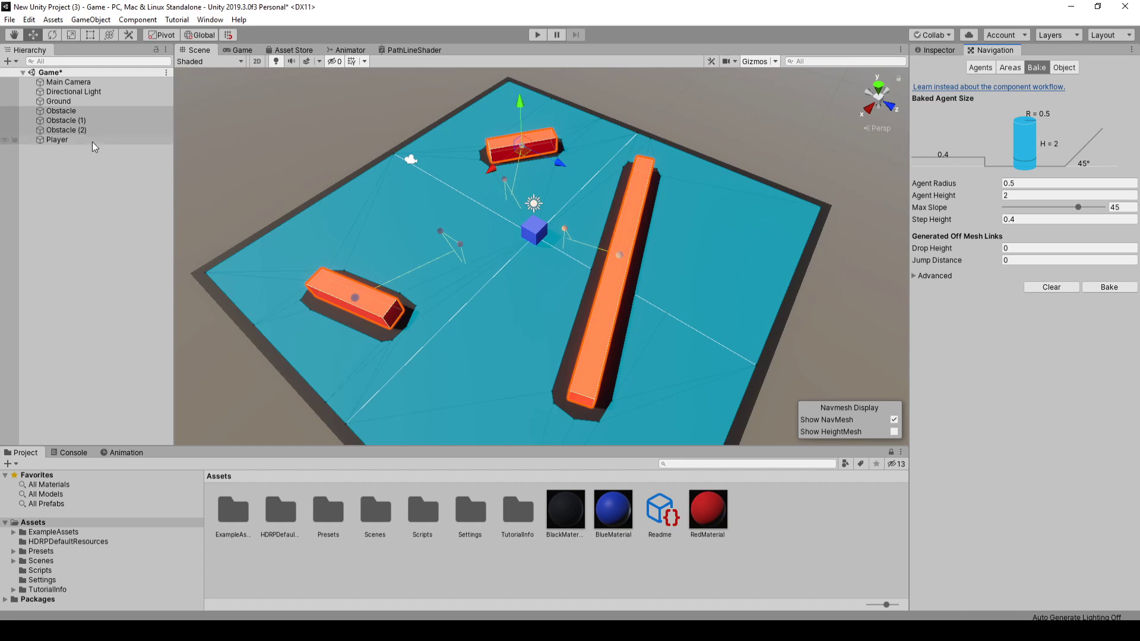
# - Add a Nav Mesh Agent component to the Player cube via Add Component
pyautogui.click(932, 49)
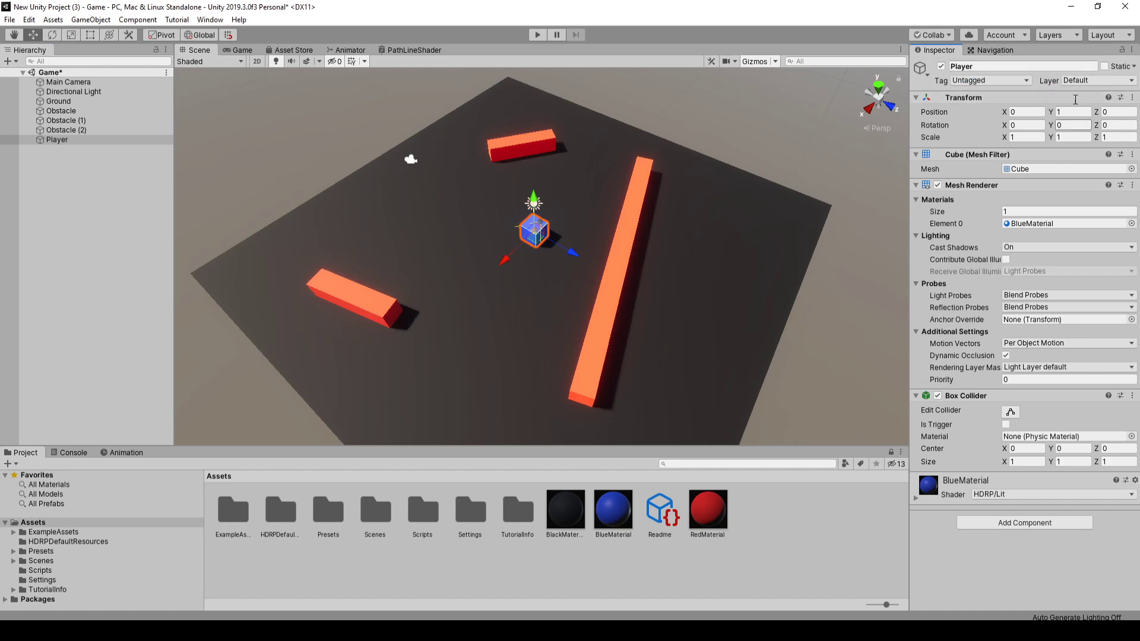
pyautogui.click(1015, 524)
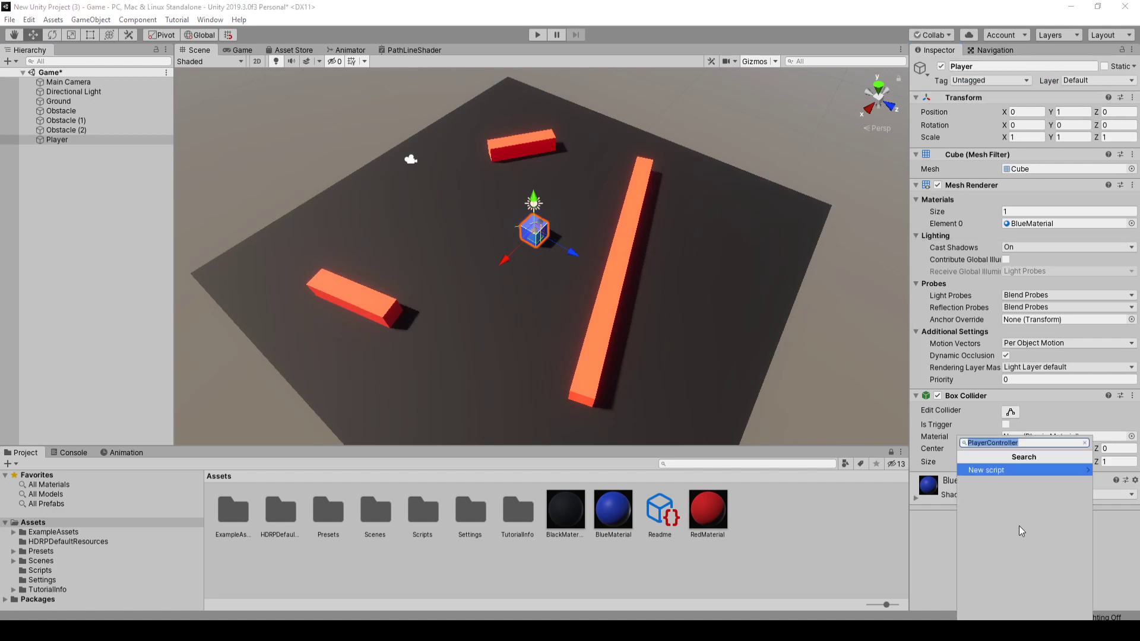
pyautogui.write('navmesh')
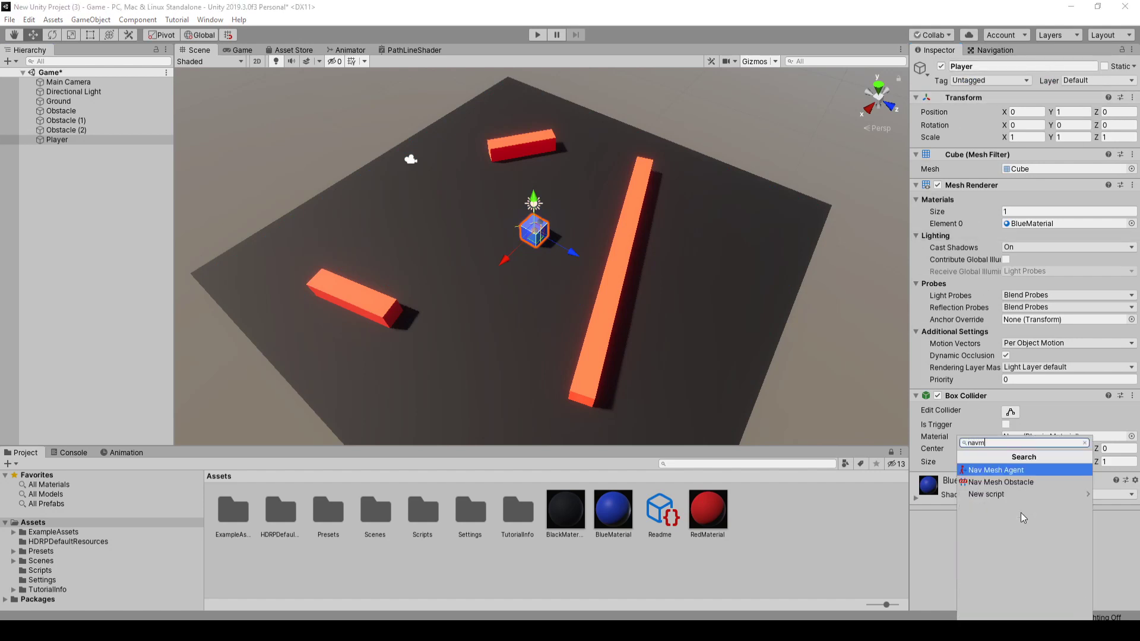
pyautogui.click(990, 473)
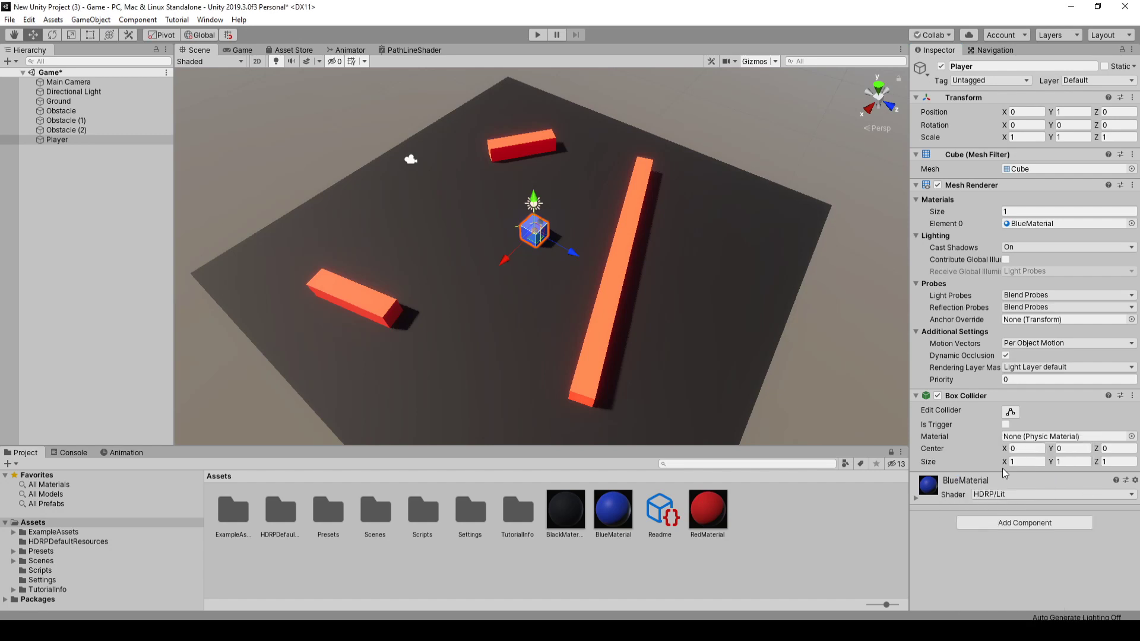
pyautogui.scroll(-3, 971, 437)
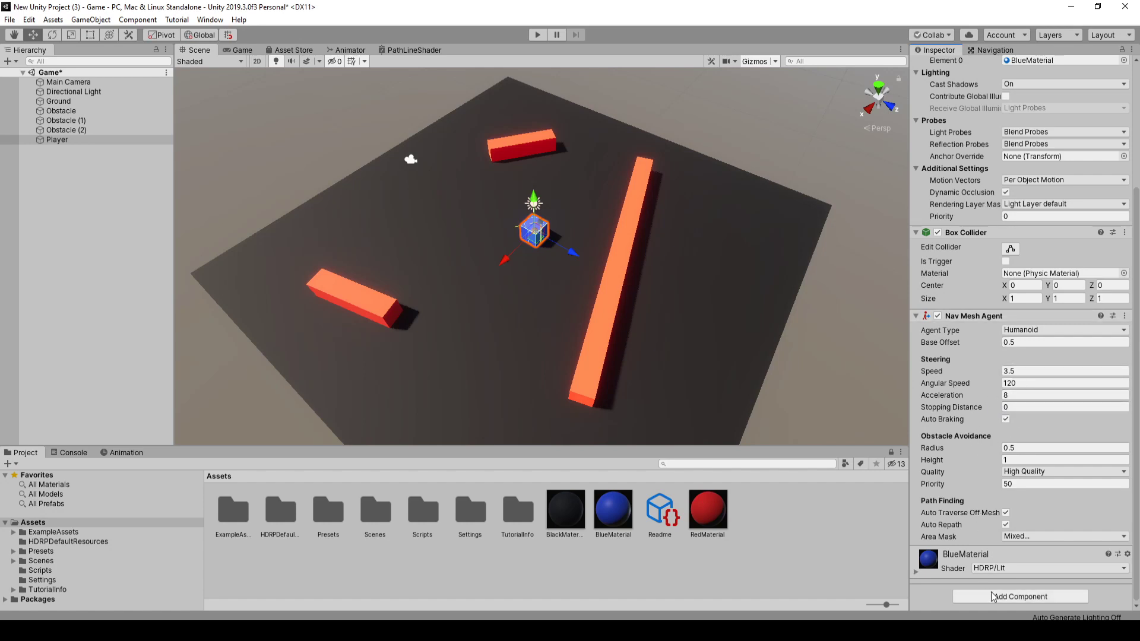
# - Attach a new PlayerController script to the Player and open it in Visual Studio
pyautogui.click(1012, 597)
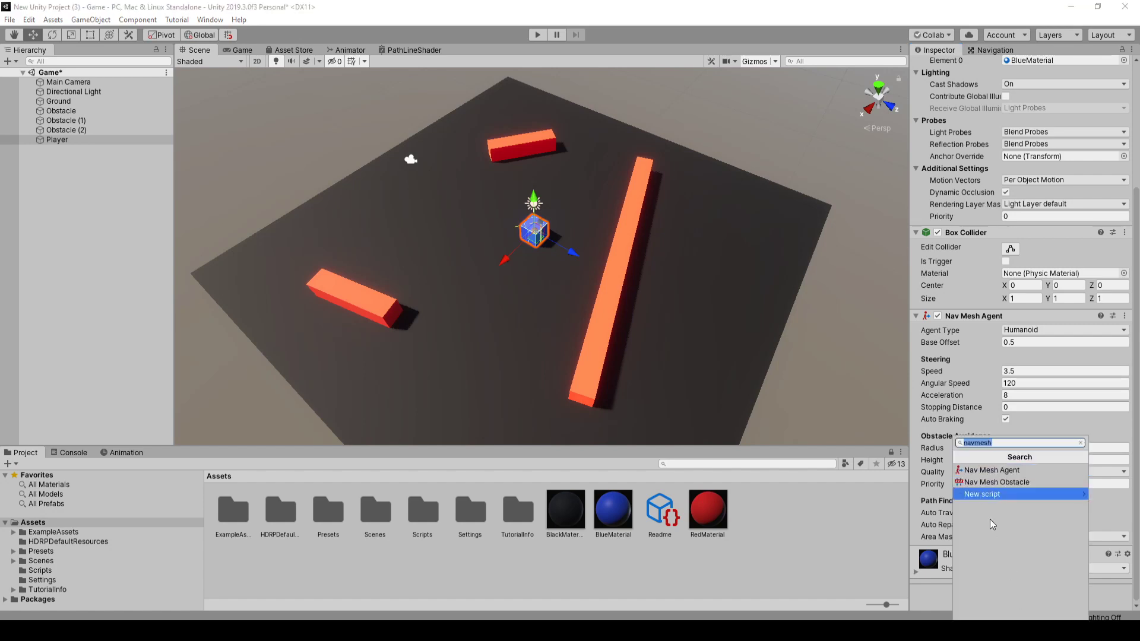
pyautogui.click(999, 497)
pyautogui.write('Pla')
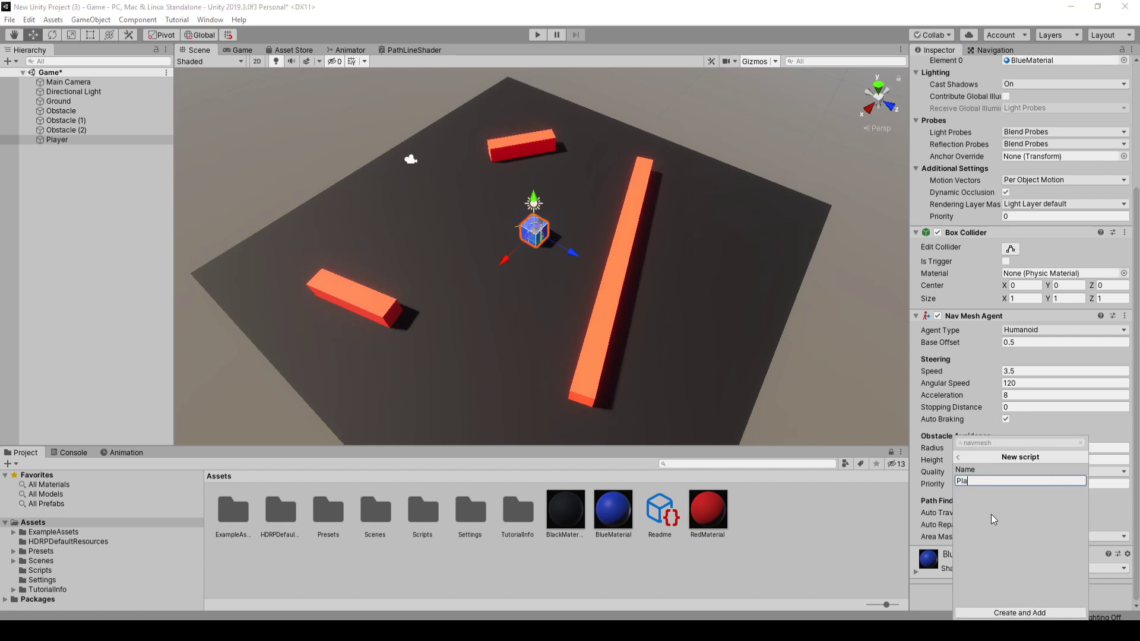
pyautogui.write('yerController')
pyautogui.press('Return')
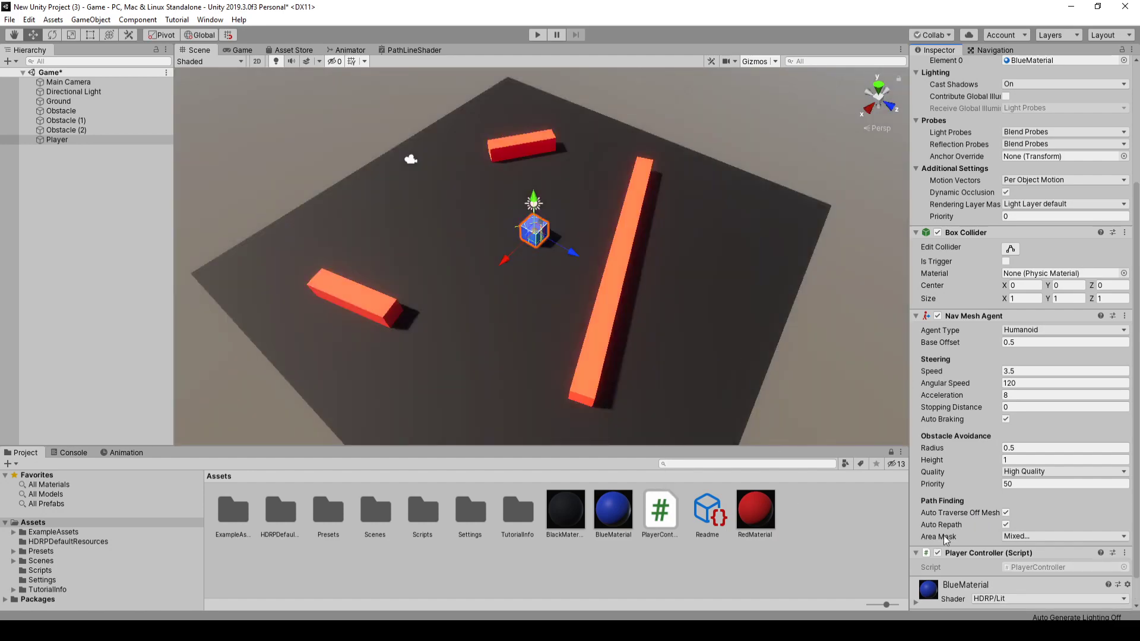
pyautogui.scroll(-1, 992, 541)
pyautogui.doubleClick(1039, 535)
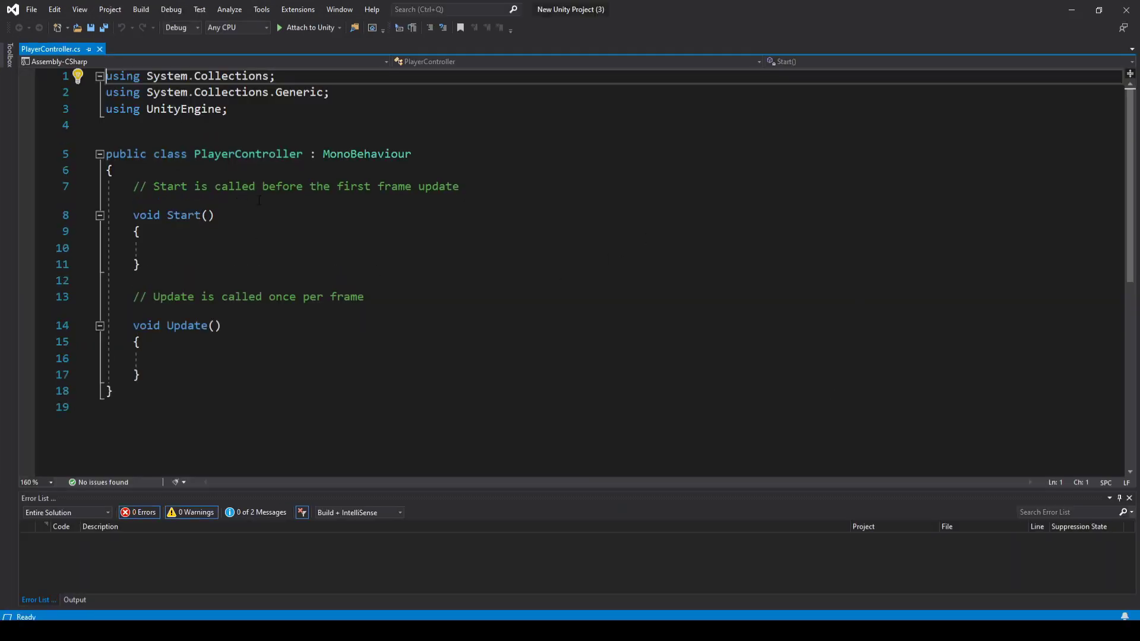
# - Add the 'using UnityEngine.AI;' import to PlayerController
pyautogui.click(234, 124)
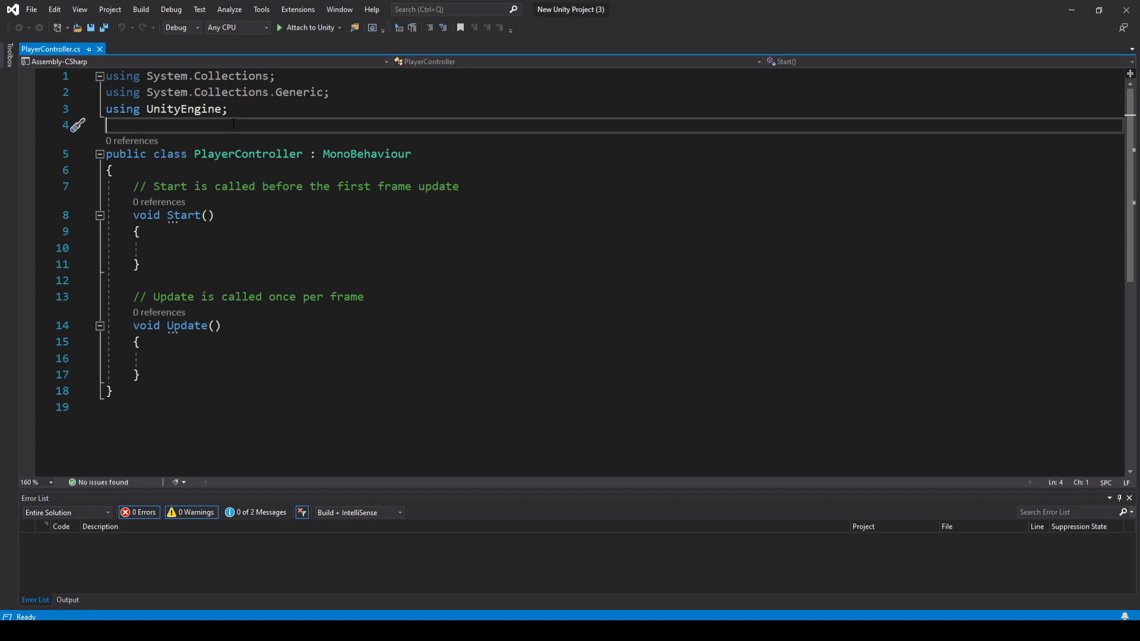
pyautogui.press('Return')
pyautogui.press('Up')
pyautogui.write('using ')
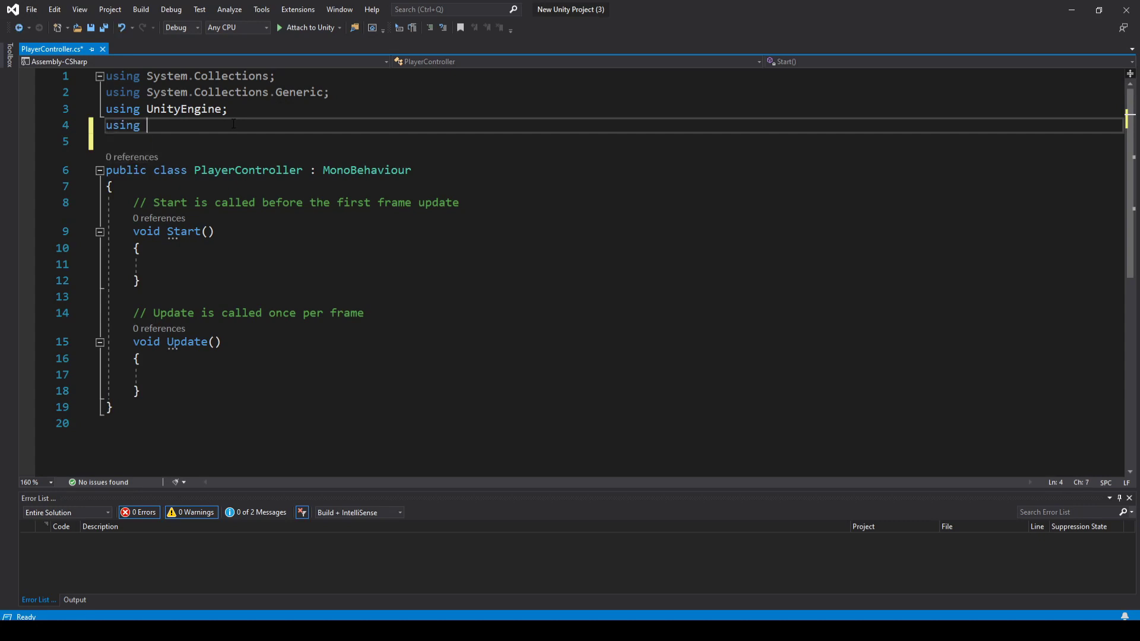
pyautogui.write('unityeng.')
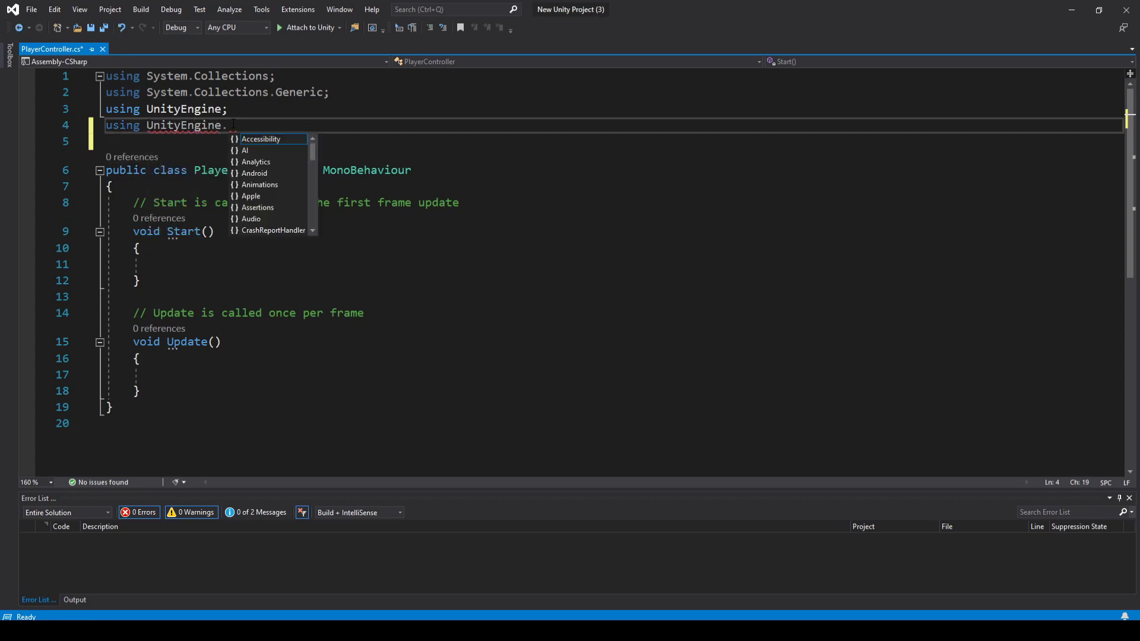
pyautogui.write('AI;')
pyautogui.press('Down')
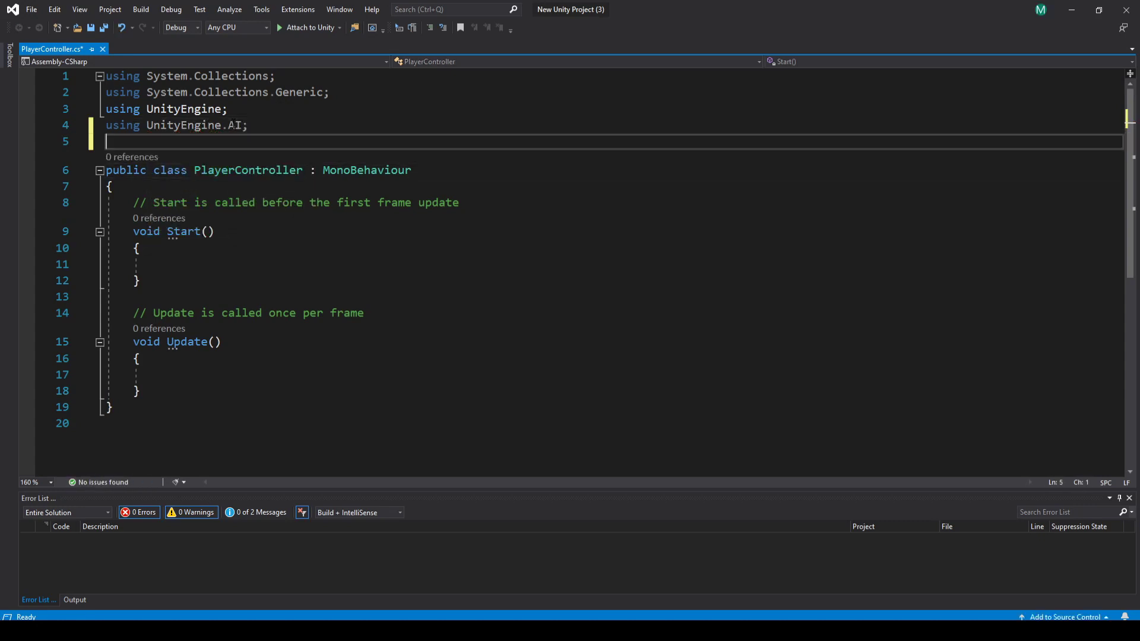
# - Add [RequireComponent(typeof(NavMeshAgent))] above the class and save the script
pyautogui.press('Return')
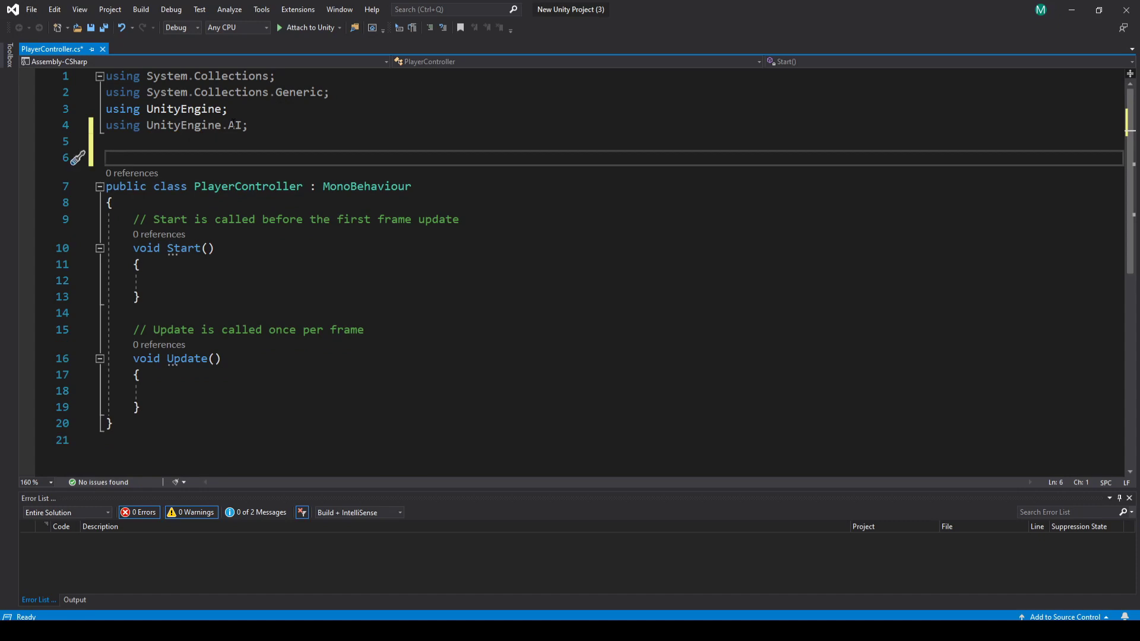
pyautogui.write('[p')
pyautogui.press('BackSpace')
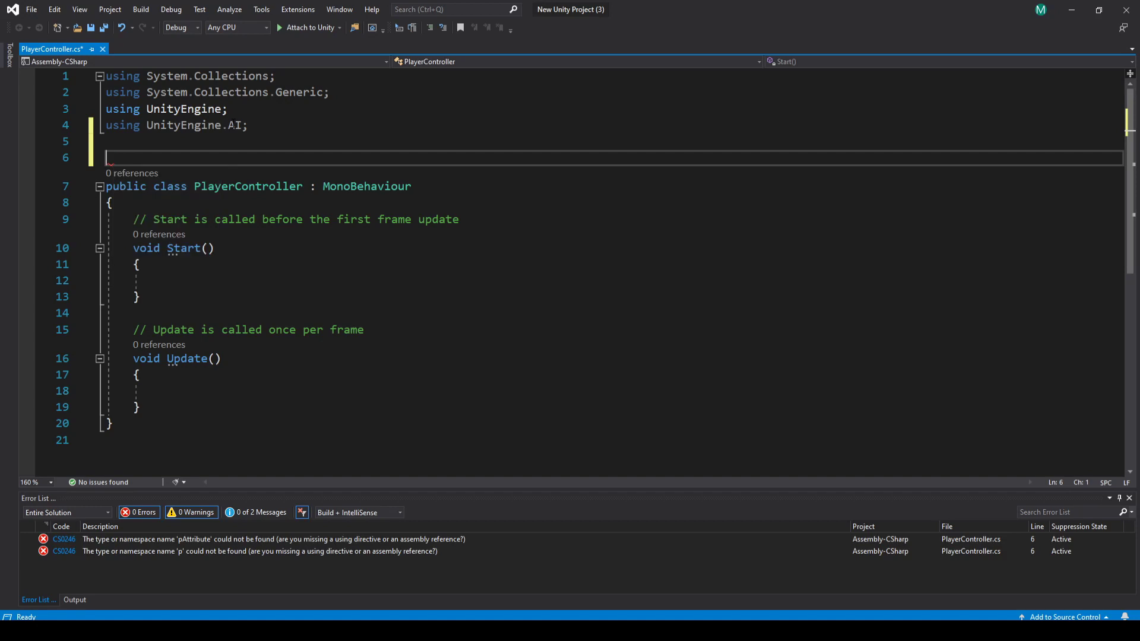
pyautogui.write('re')
pyautogui.press('Tab')
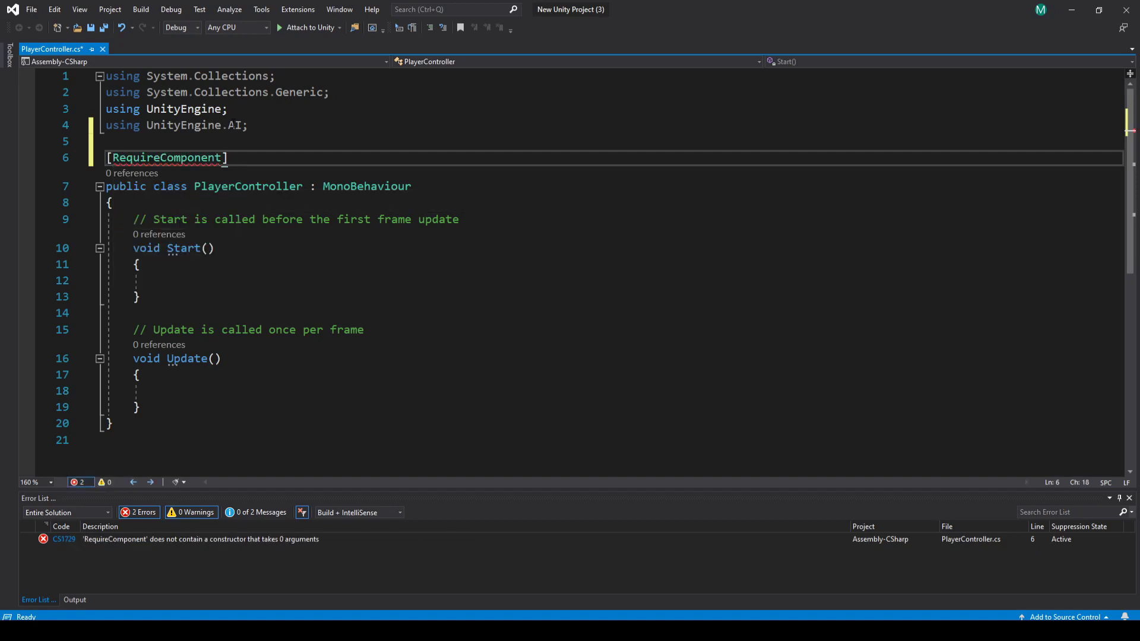
pyautogui.write('(typeof(')
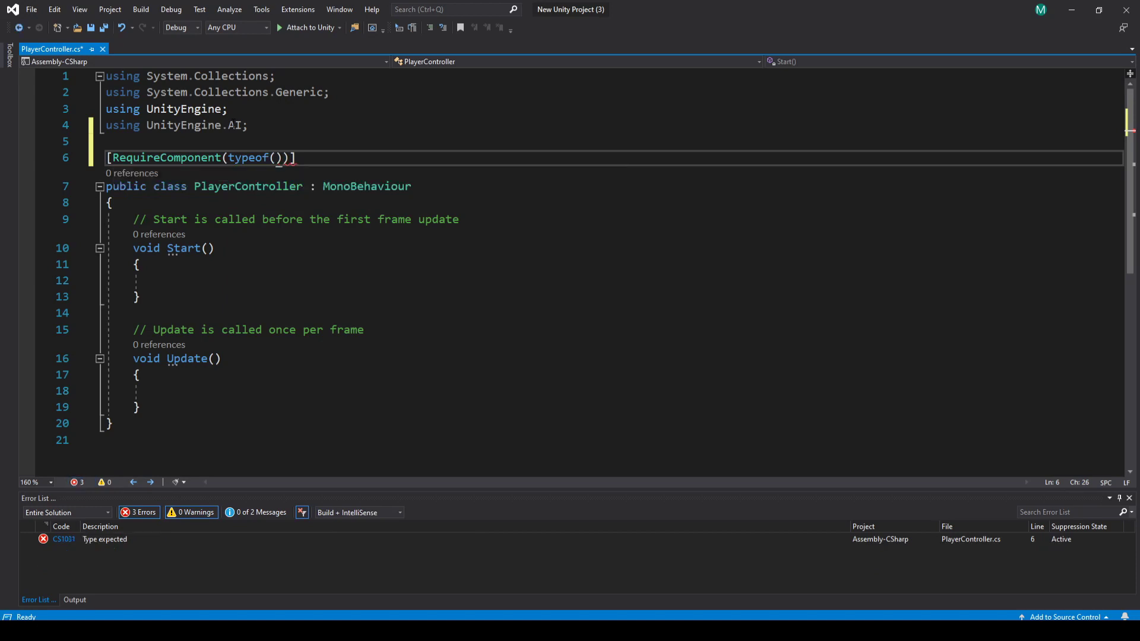
pyautogui.write('navme')
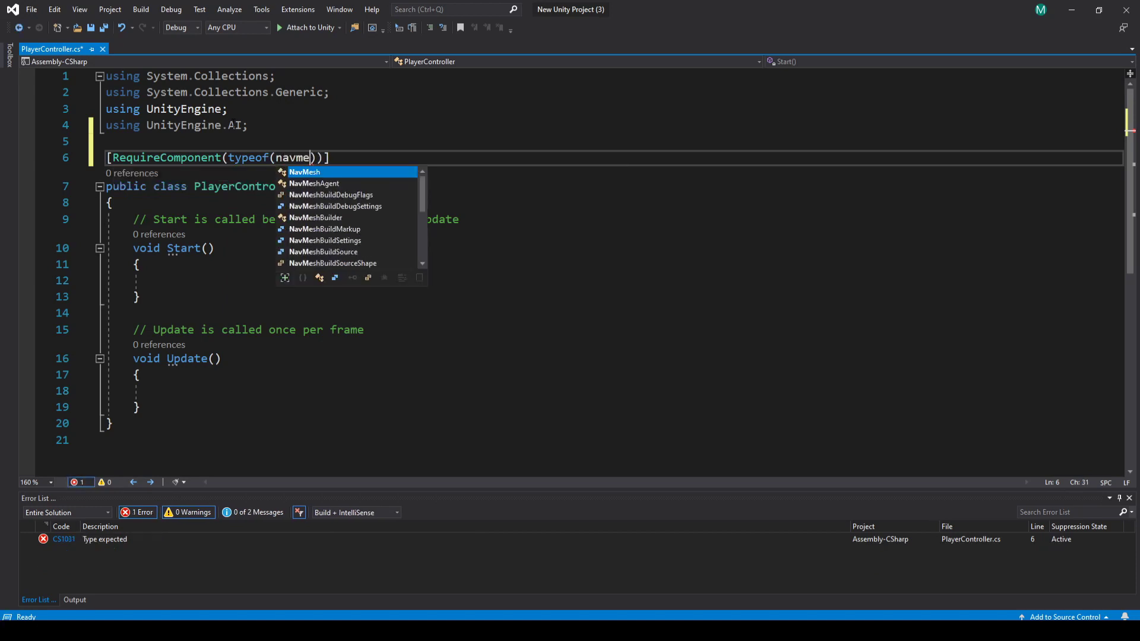
pyautogui.write('shag')
pyautogui.press('Tab')
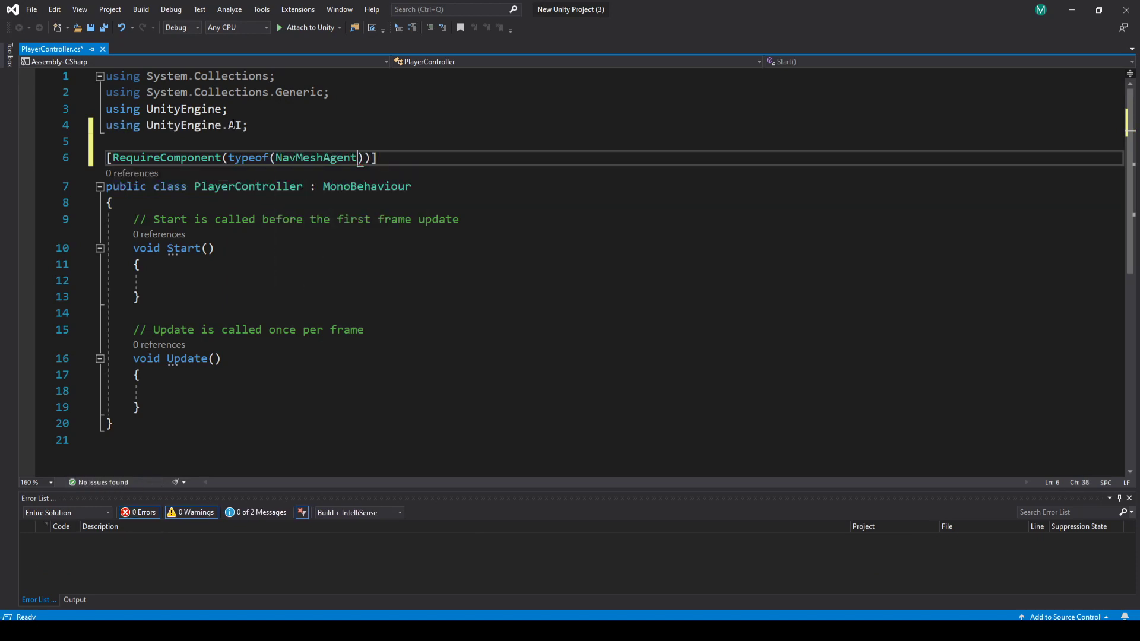
pyautogui.press('Right')
pyautogui.press('Right')
pyautogui.hotkey('ctrl', 's')
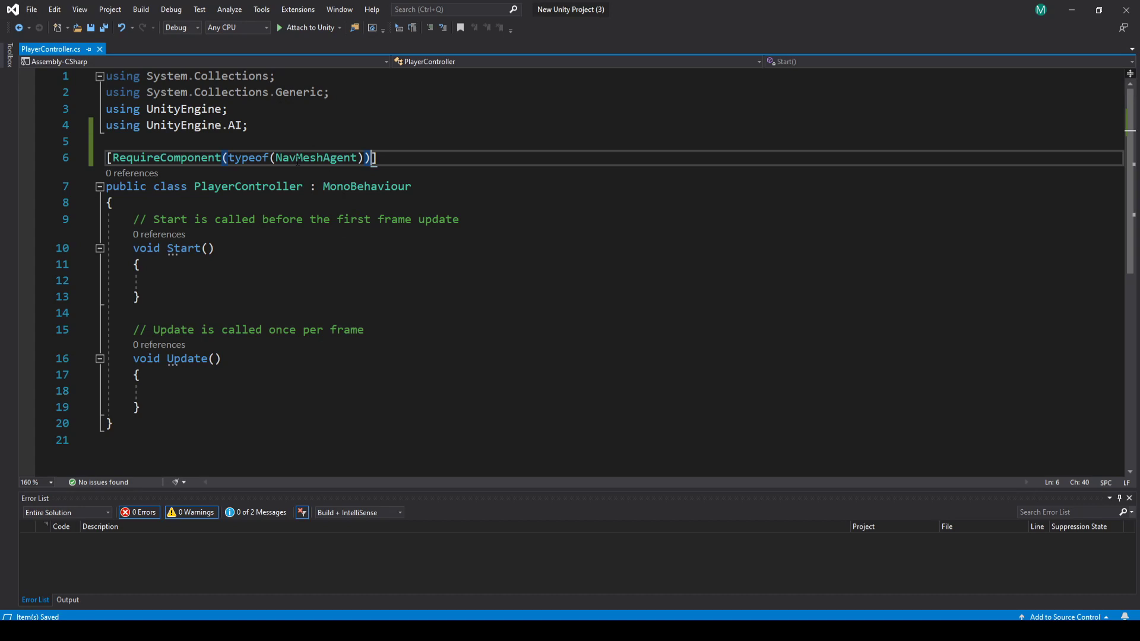
pyautogui.click(258, 207)
# - Declare 'private NavMeshAgent myNavMeshAgent;' in the PlayerController class
pyautogui.press('Return')
pyautogui.press('Return')
pyautogui.press('Up')
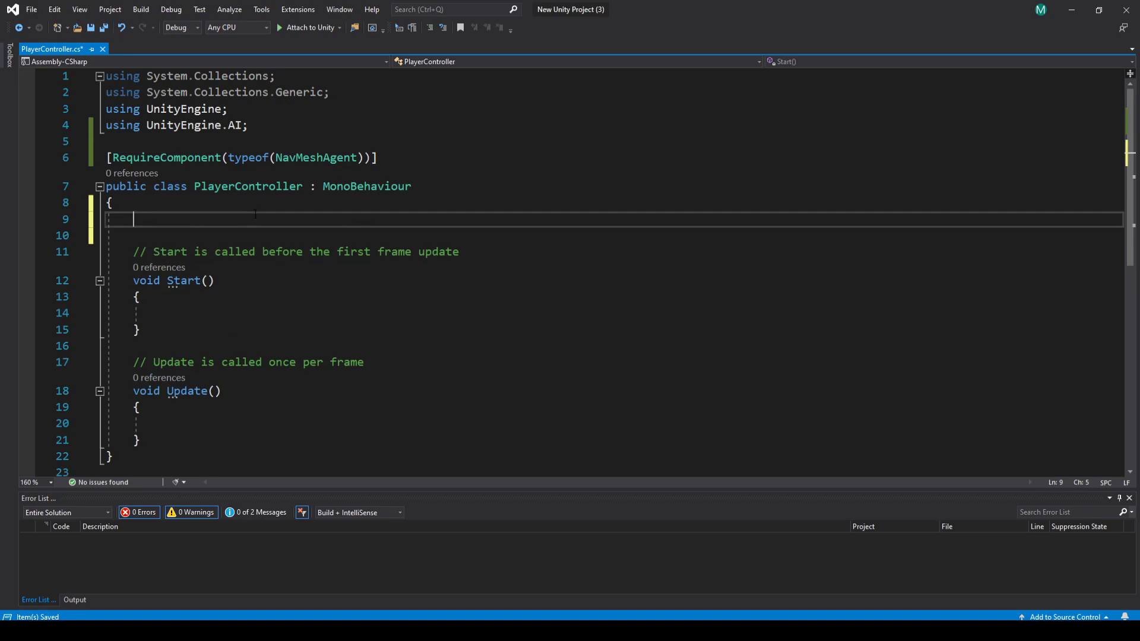
pyautogui.write('private ')
pyautogui.write('navem')
pyautogui.press('Tab')
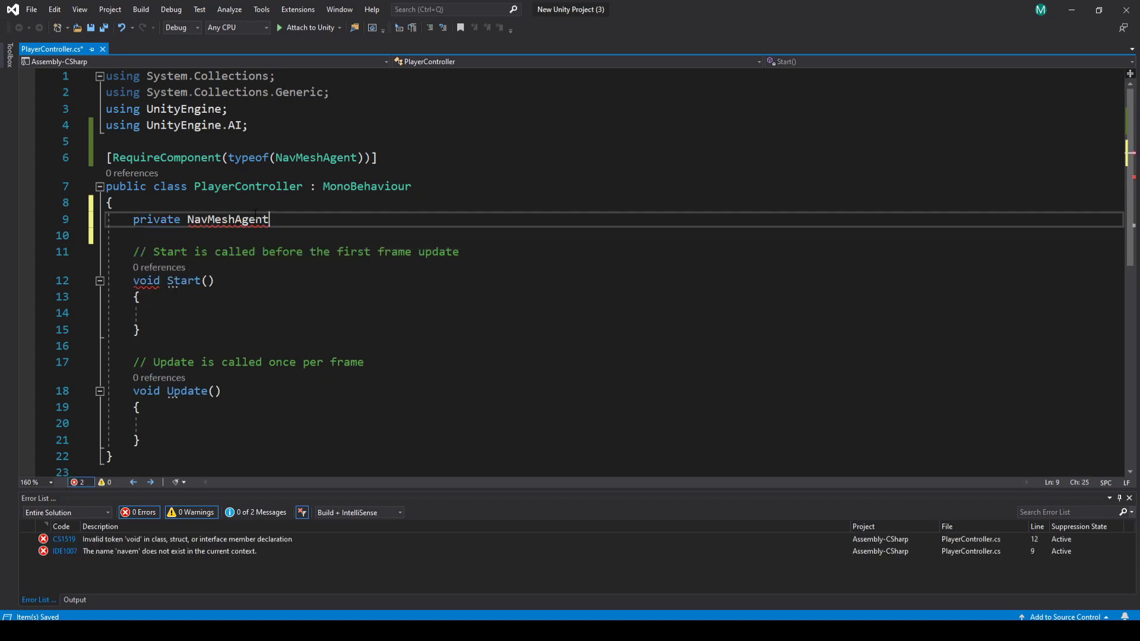
pyautogui.write('myN')
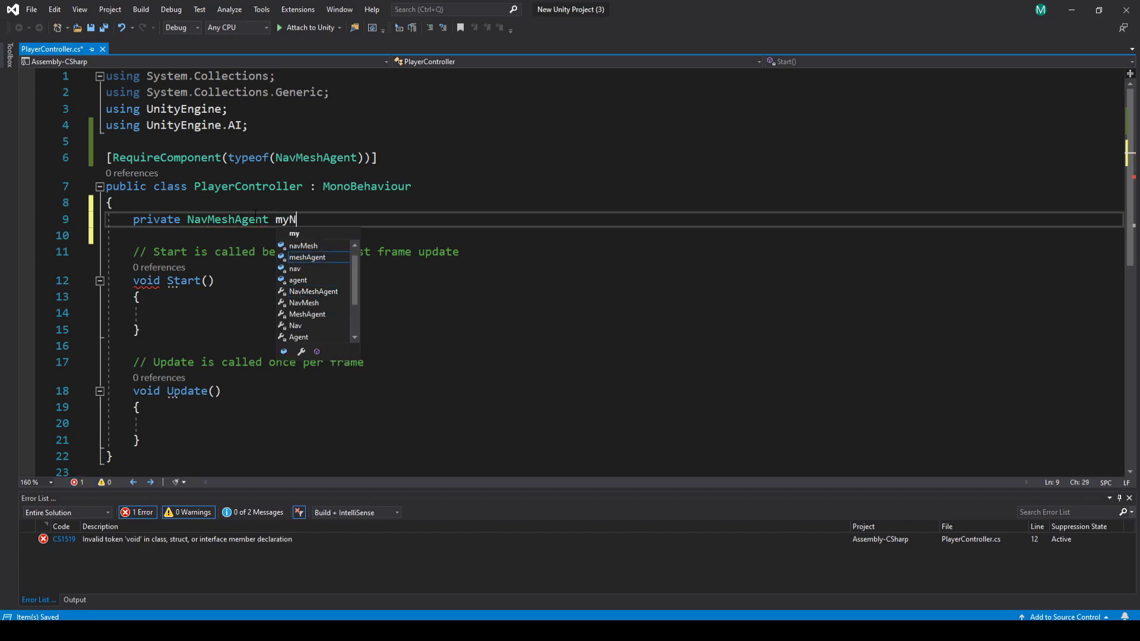
pyautogui.write('ac')
pyautogui.write('Mes')
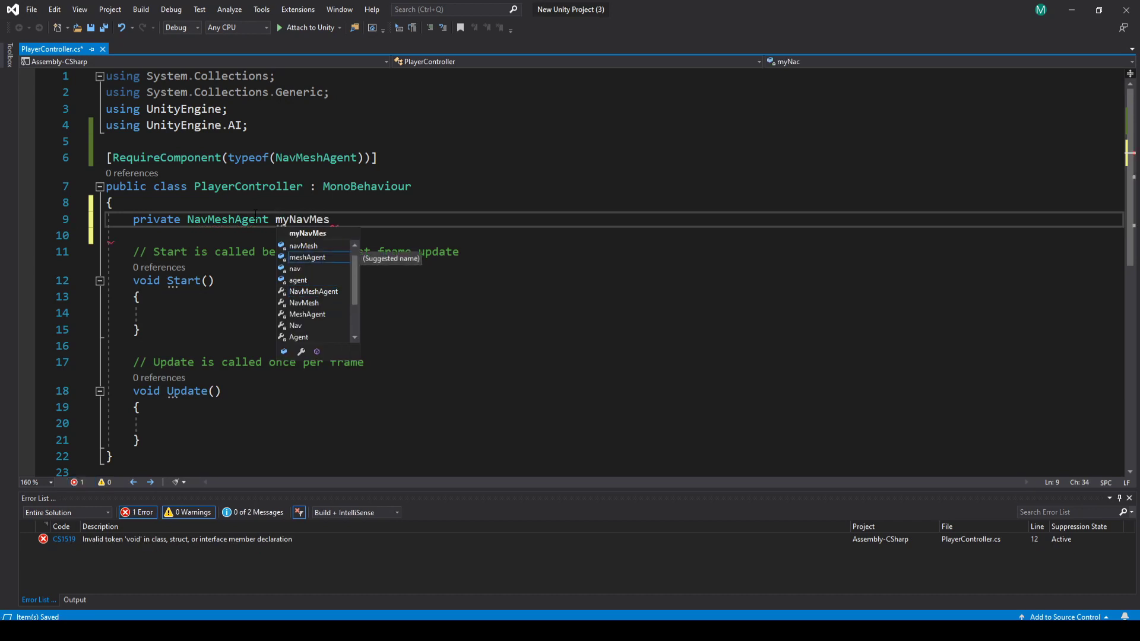
pyautogui.write('hAgent;')
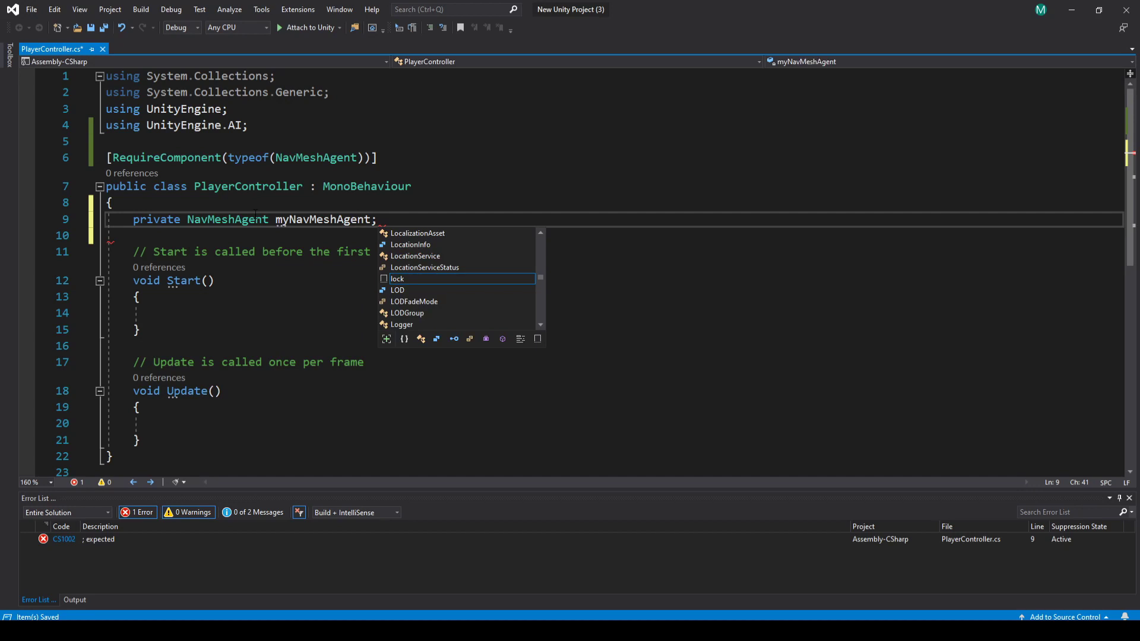
pyautogui.press('Escape')
# - Assign myNavMeshAgent = GetComponent<NavMeshAgent>(); inside Start()
pyautogui.press('Down')
pyautogui.press('Down')
pyautogui.press('Down')
pyautogui.press('Down')
pyautogui.write('m')
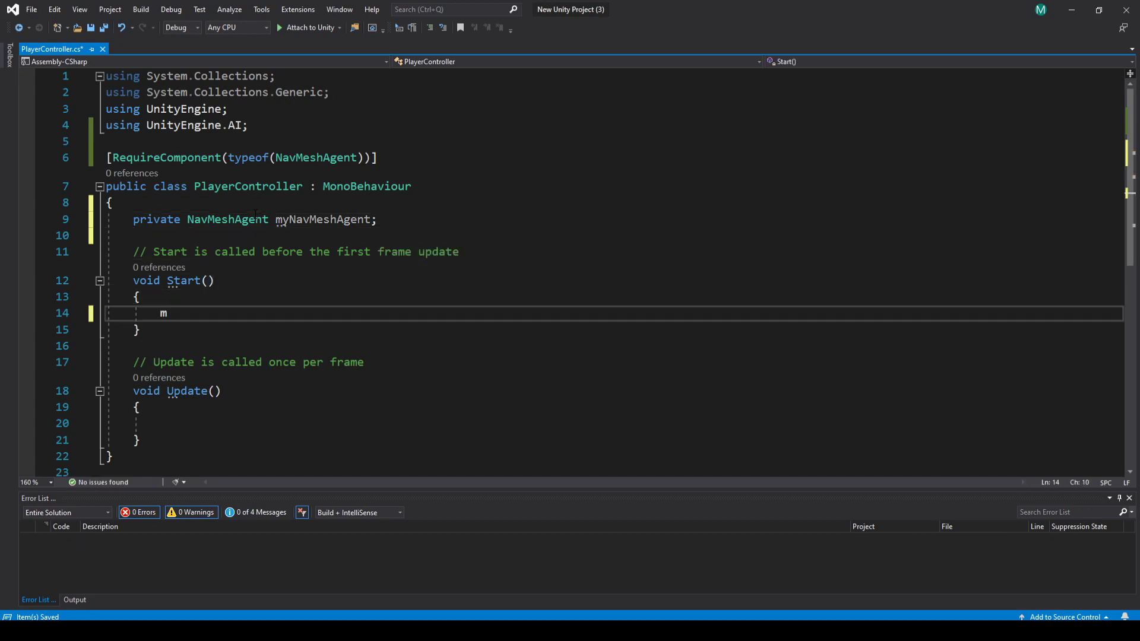
pyautogui.write('yna')
pyautogui.press('Tab')
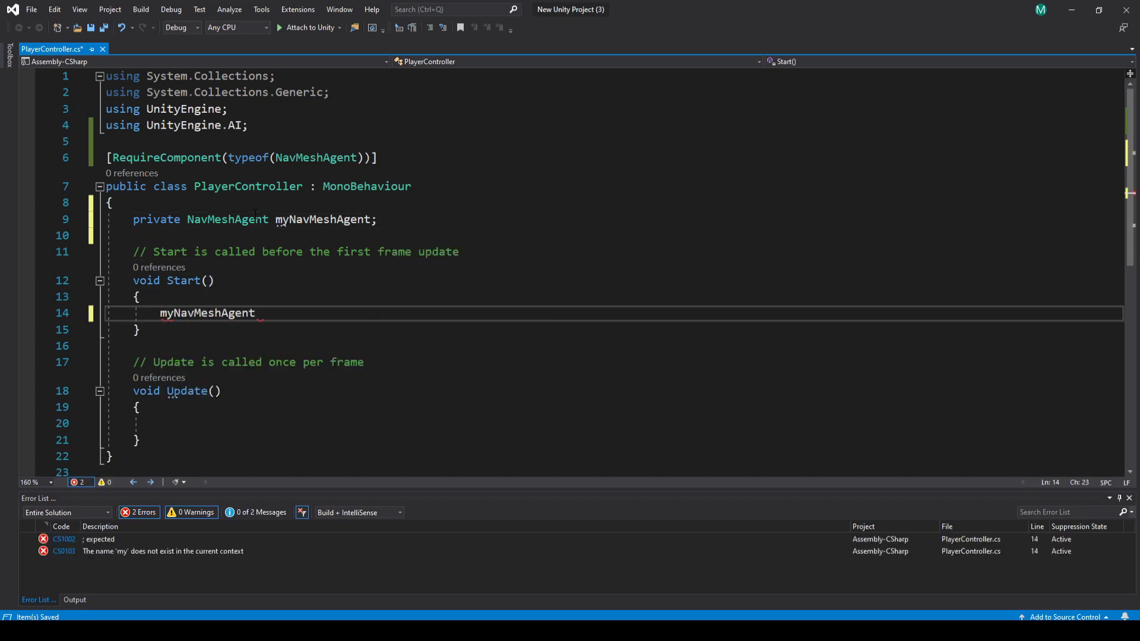
pyautogui.write(' = getco')
pyautogui.press('Tab')
pyautogui.write('<')
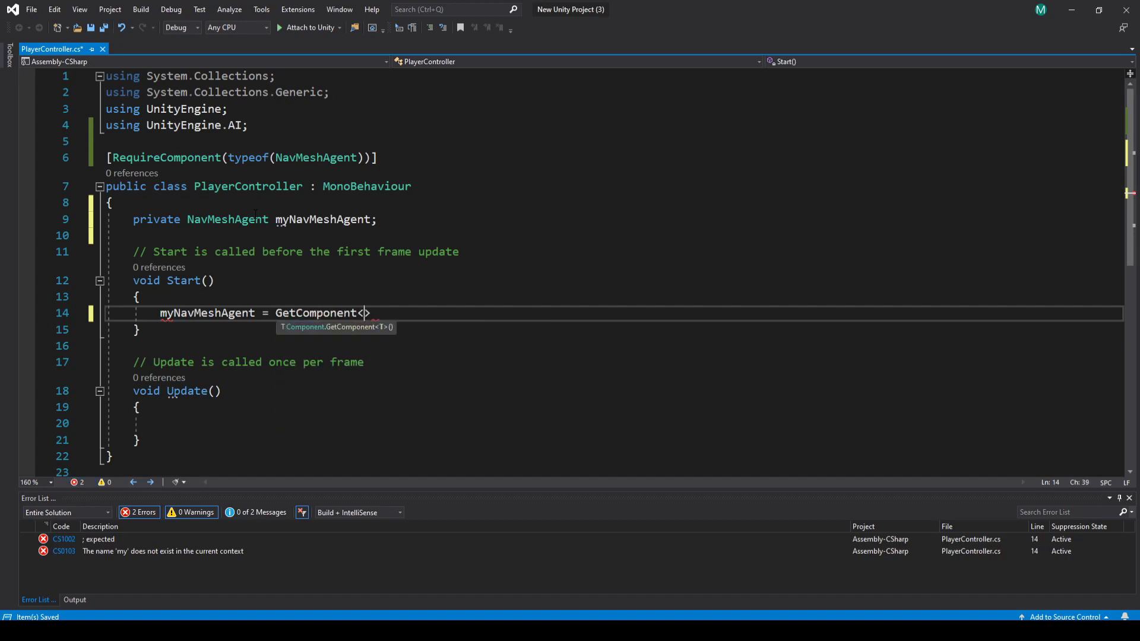
pyautogui.write('my')
pyautogui.press('BackSpace')
pyautogui.press('BackSpace')
pyautogui.write('na')
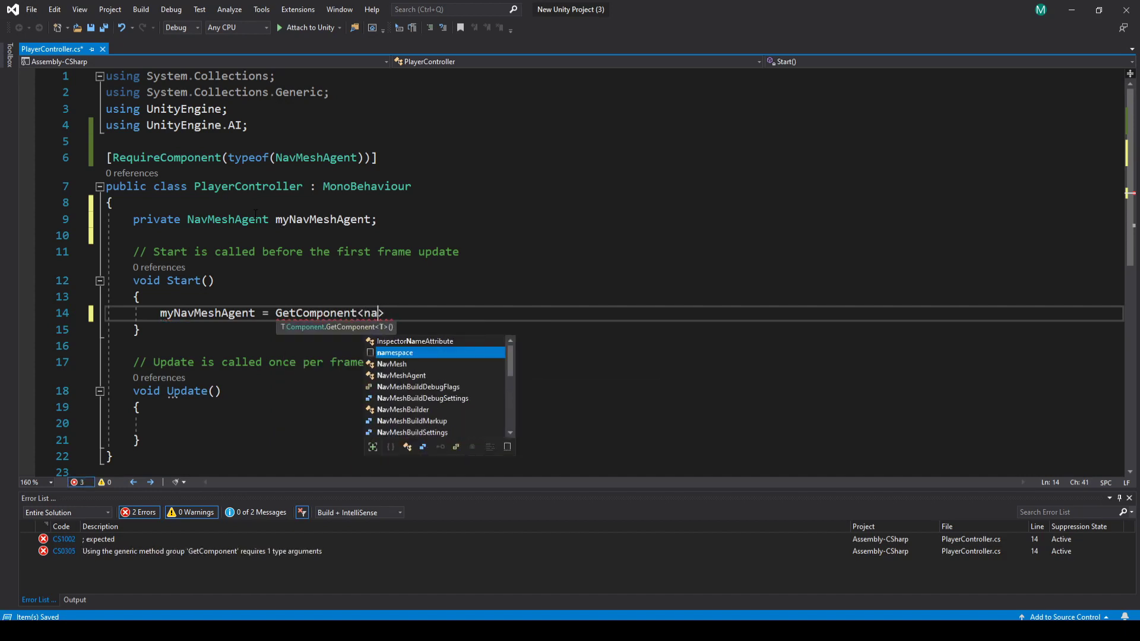
pyautogui.write('vmesha')
pyautogui.press('Tab')
pyautogui.write('()')
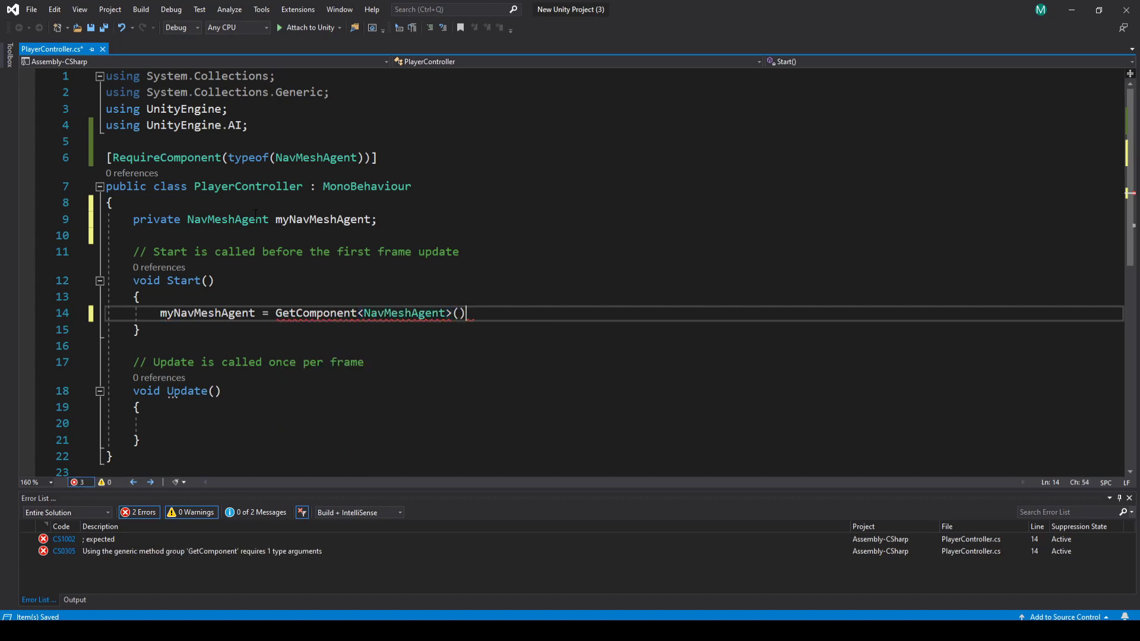
pyautogui.write(';')
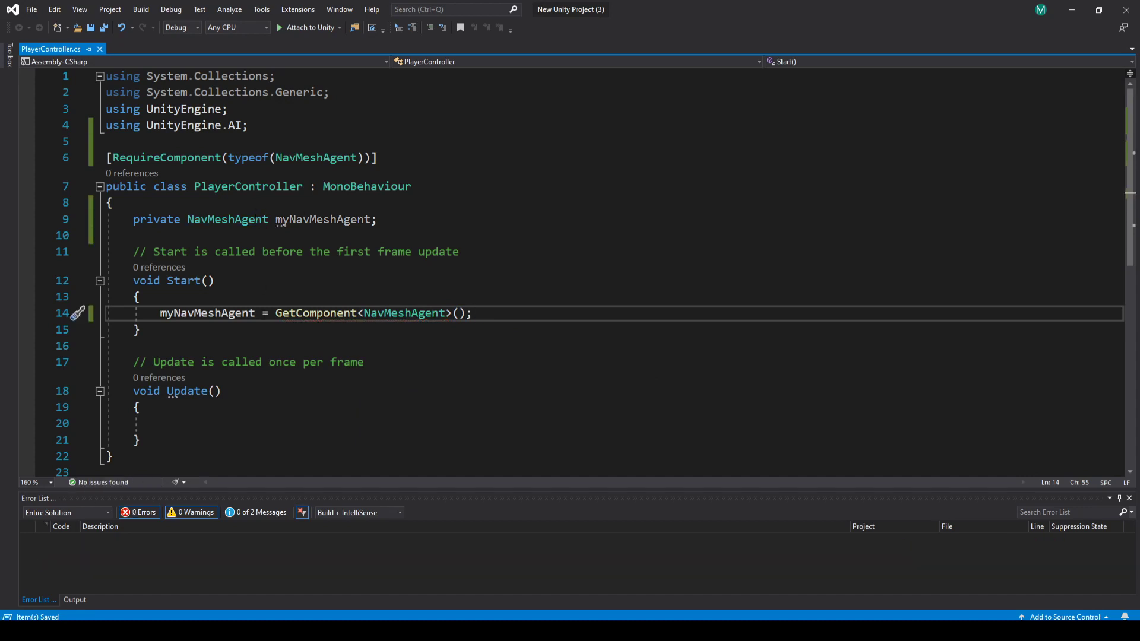
pyautogui.scroll(-1, 296, 333)
pyautogui.hotkey('alt', 'Tab')
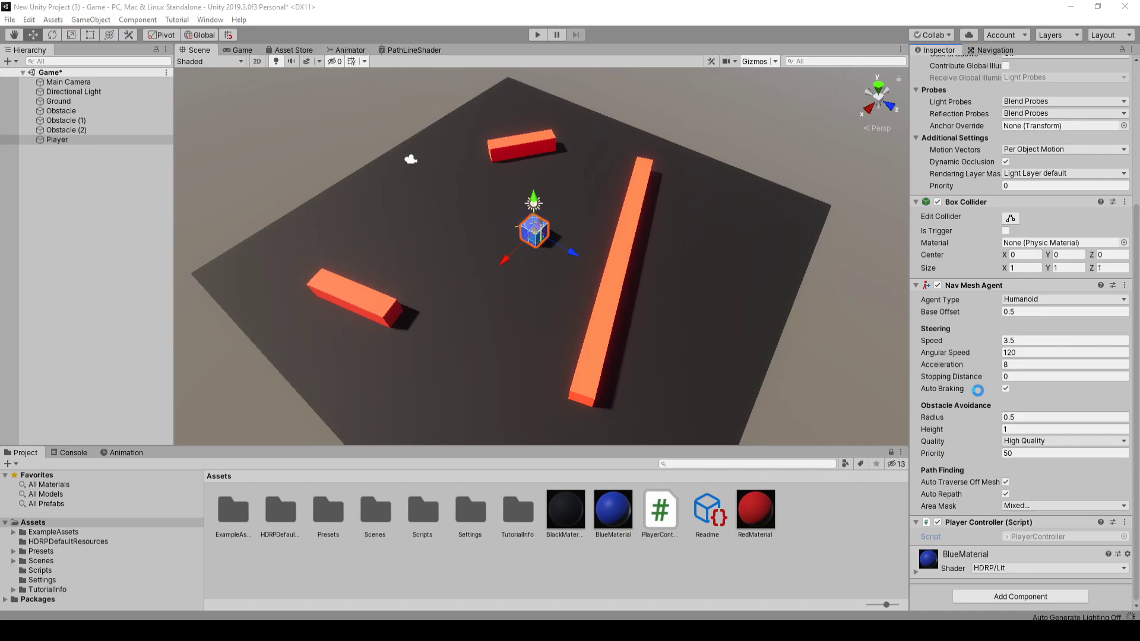
pyautogui.hotkey('alt', 'Tab')
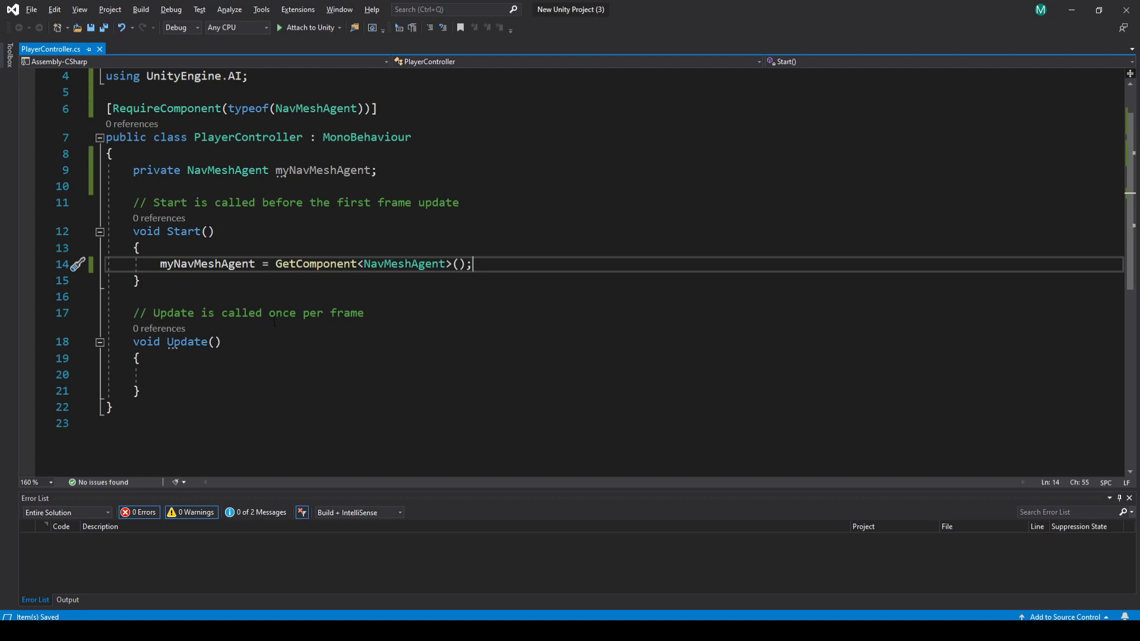
# - Add an empty ClickToMove() method below Update()
pyautogui.click(185, 392)
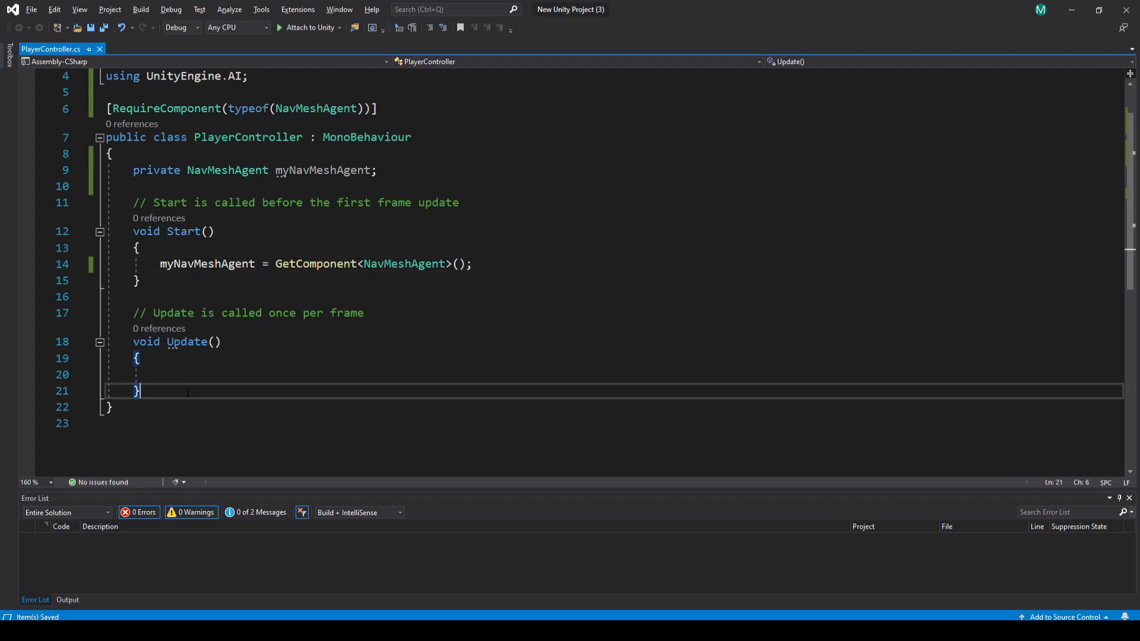
pyautogui.press('Return')
pyautogui.press('Return')
pyautogui.write('p')
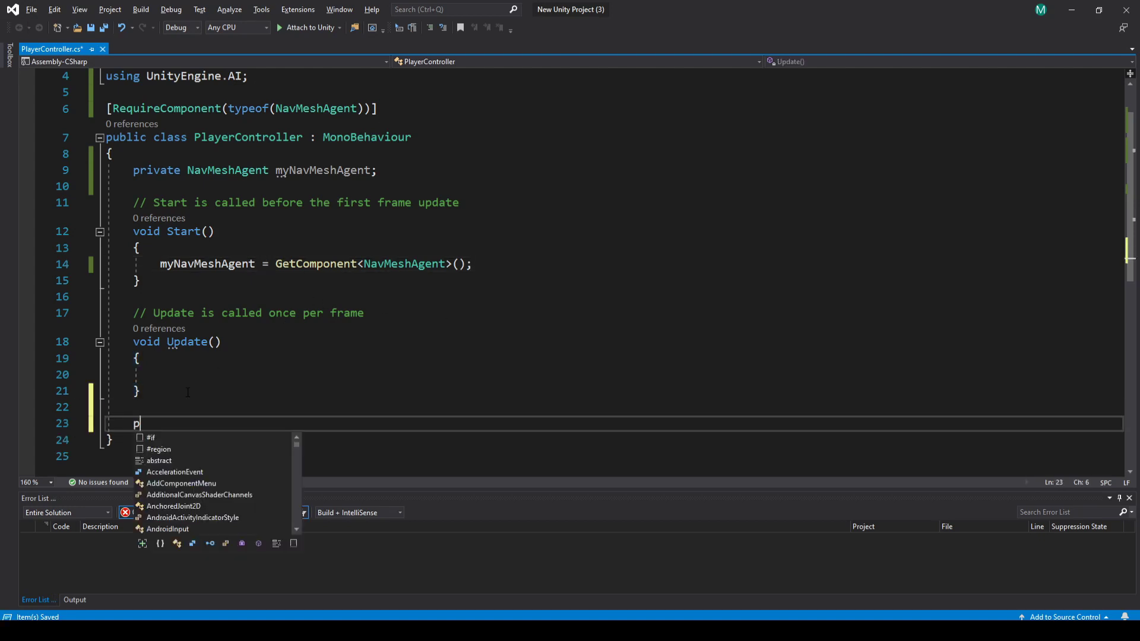
pyautogui.write('rivate voi')
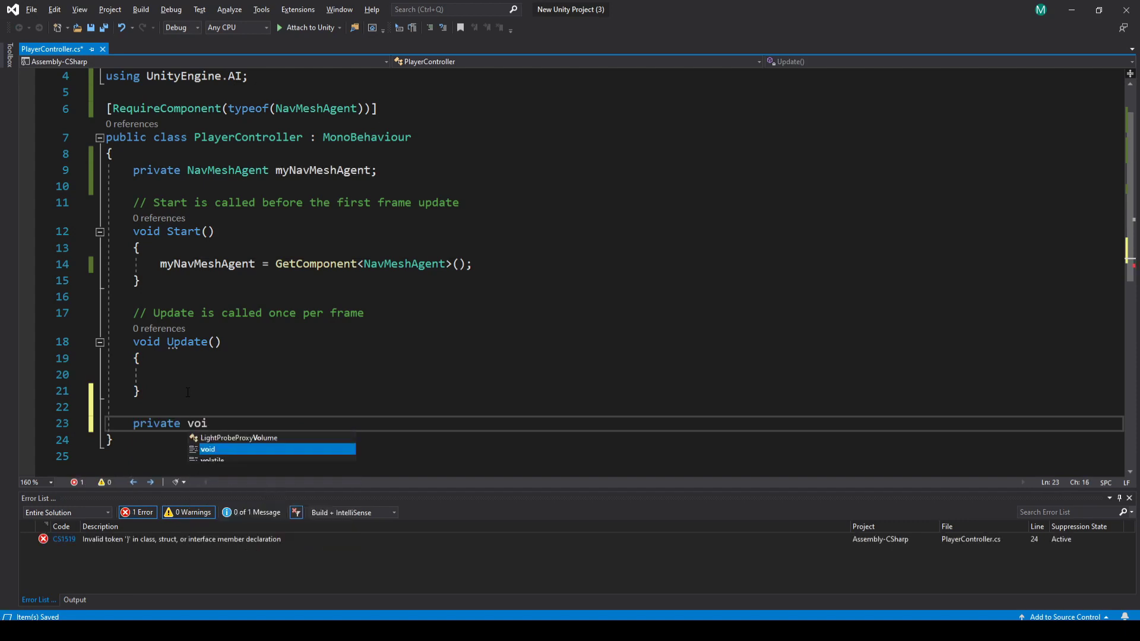
pyautogui.write('d Click')
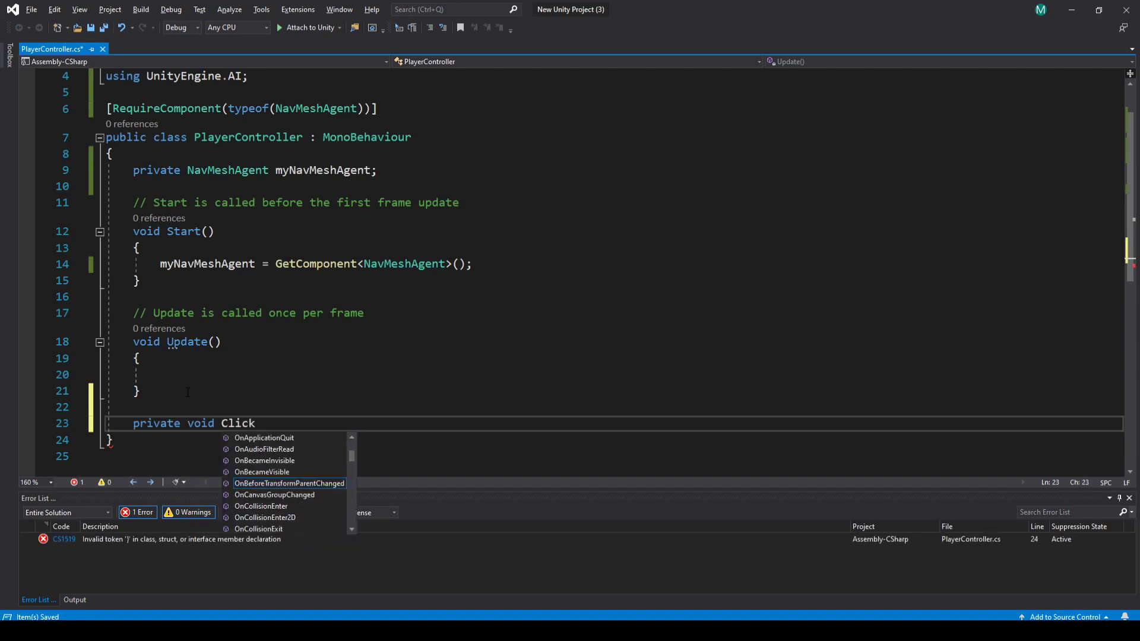
pyautogui.write('ToMove()')
pyautogui.press('Return')
pyautogui.write('{')
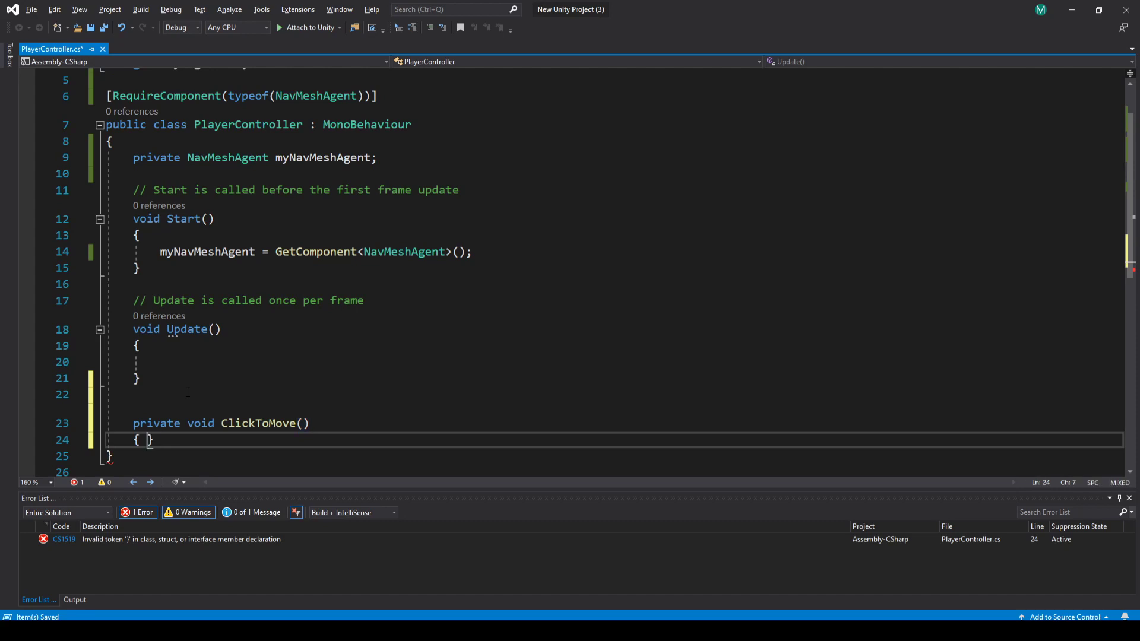
pyautogui.press('Return')
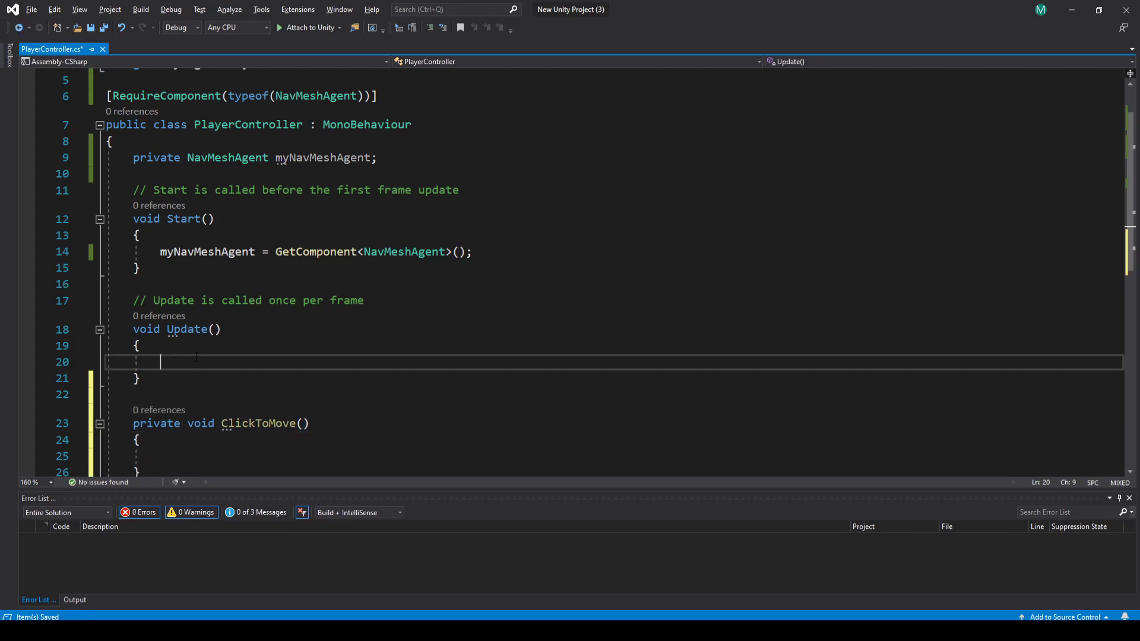
# - In Update, call ClickToMove() when Input.GetMouseButtonDown(0) is true
pyautogui.click(357, 365)
pyautogui.press('Tab')
pyautogui.write('if (inpu')
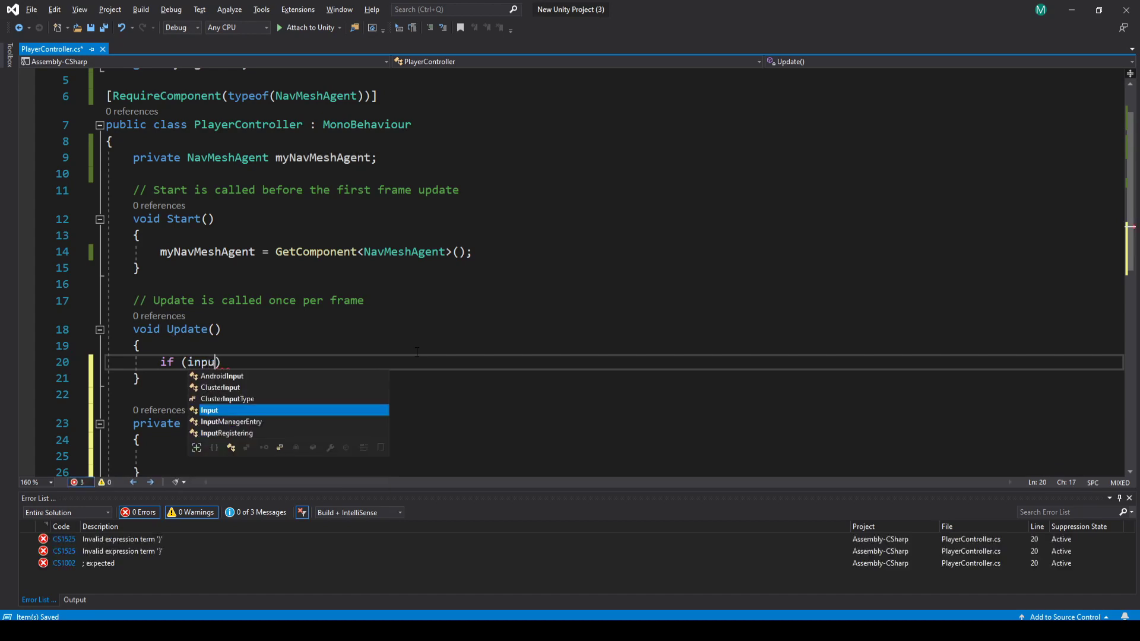
pyautogui.write('t')
pyautogui.press('Tab')
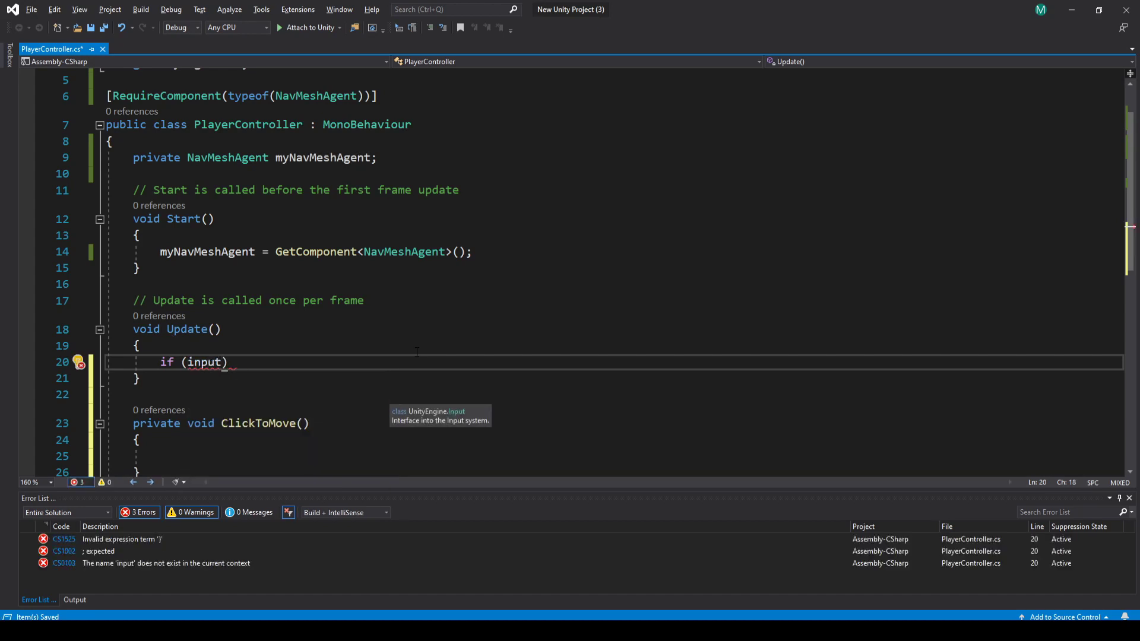
pyautogui.write('.mousebu')
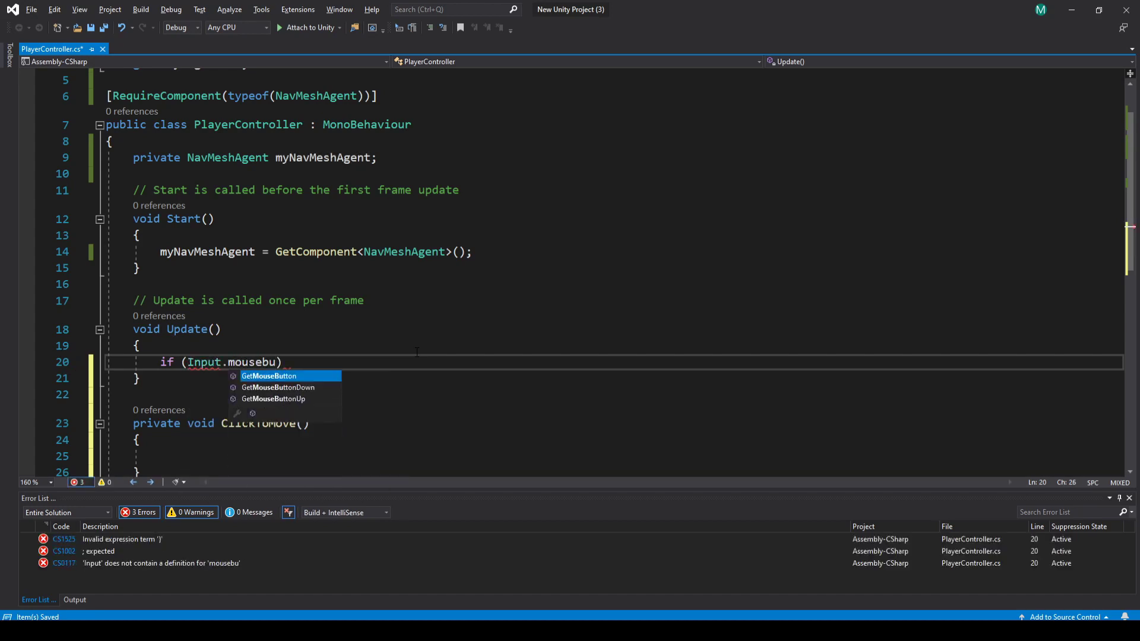
pyautogui.press('Down')
pyautogui.press('Tab')
pyautogui.write('(9')
pyautogui.press('BackSpace')
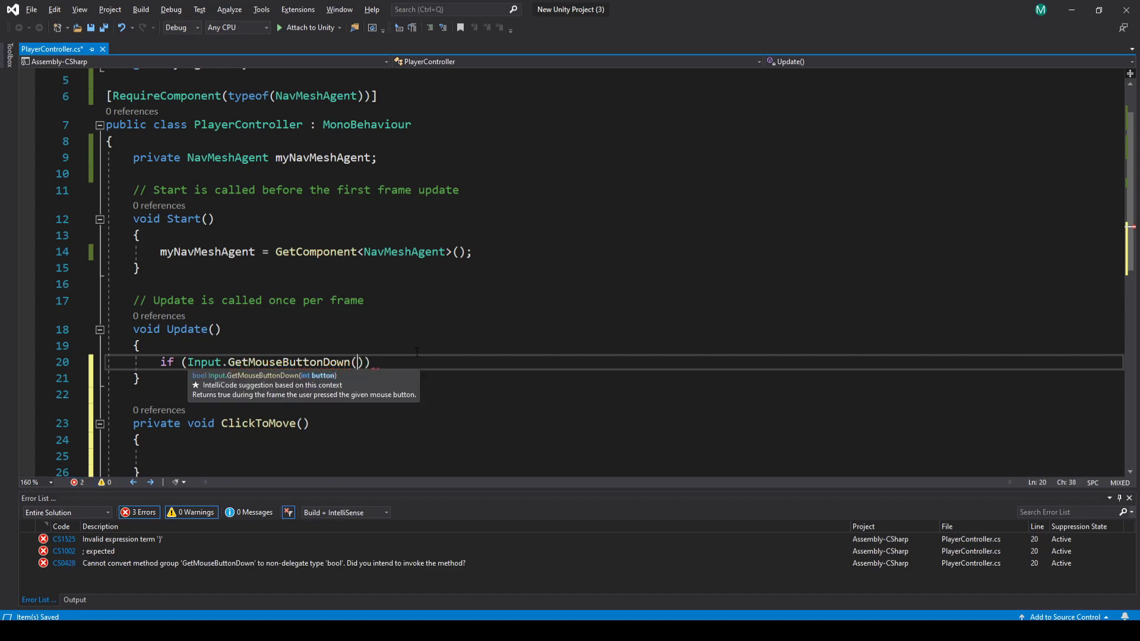
pyautogui.write('0')
pyautogui.press('End')
pyautogui.press('Return')
pyautogui.write('{')
pyautogui.press('Return')
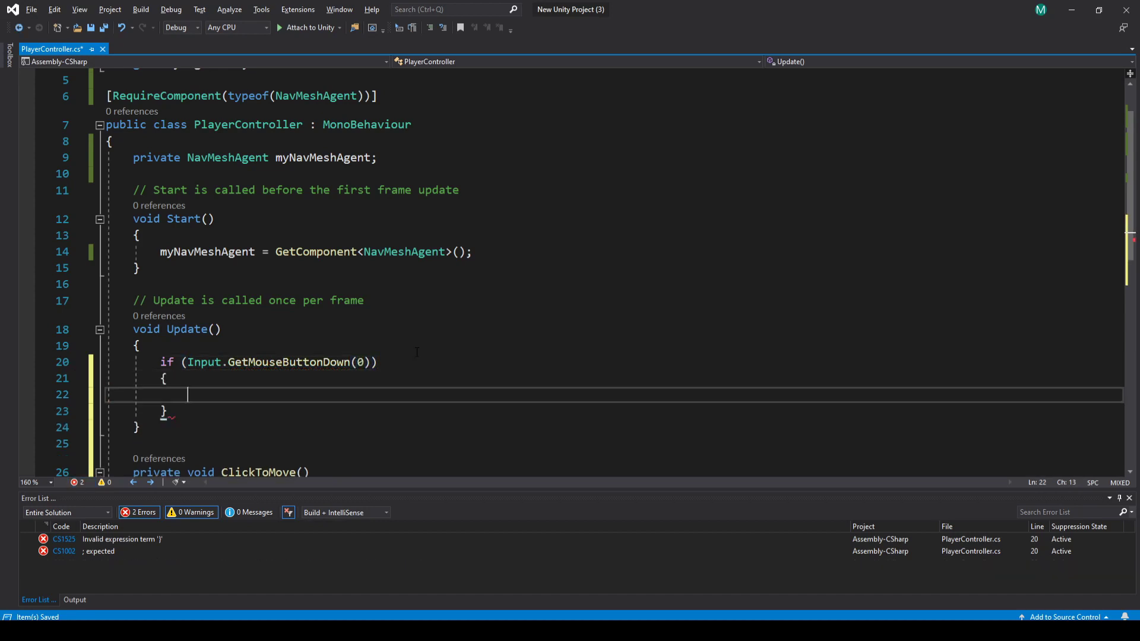
pyautogui.write('click')
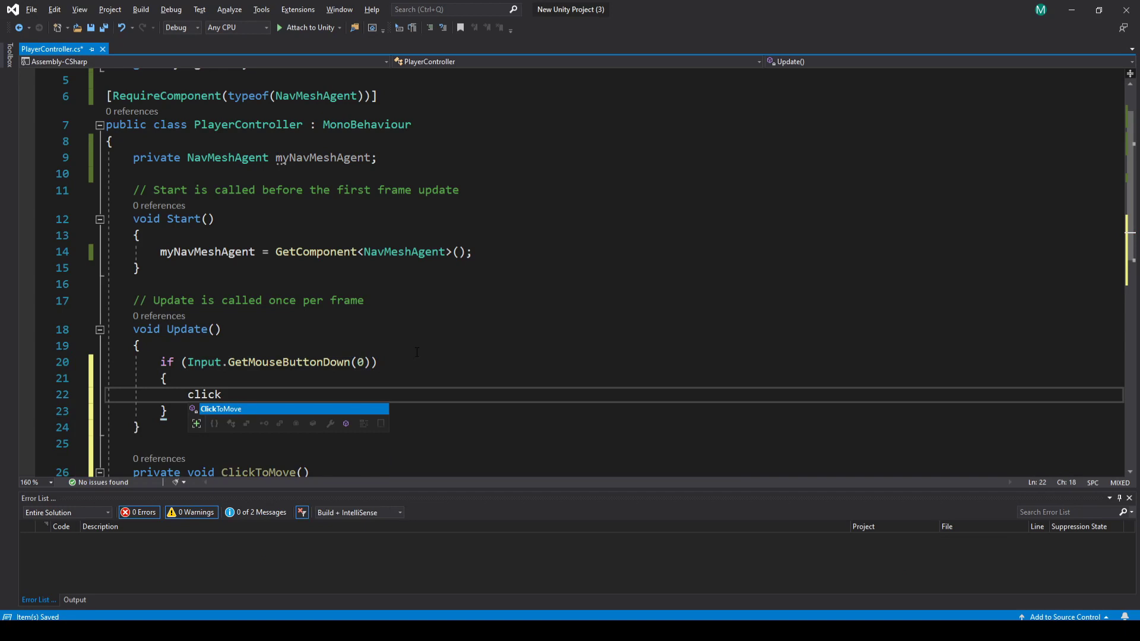
pyautogui.press('Tab')
pyautogui.write('();')
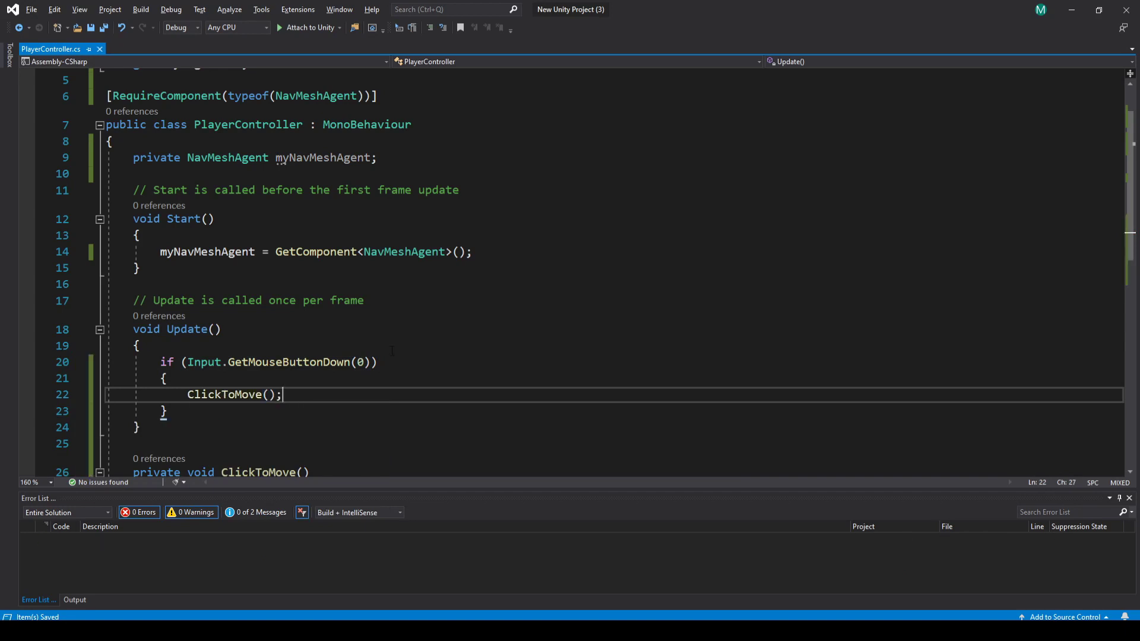
pyautogui.scroll(-3, 268, 472)
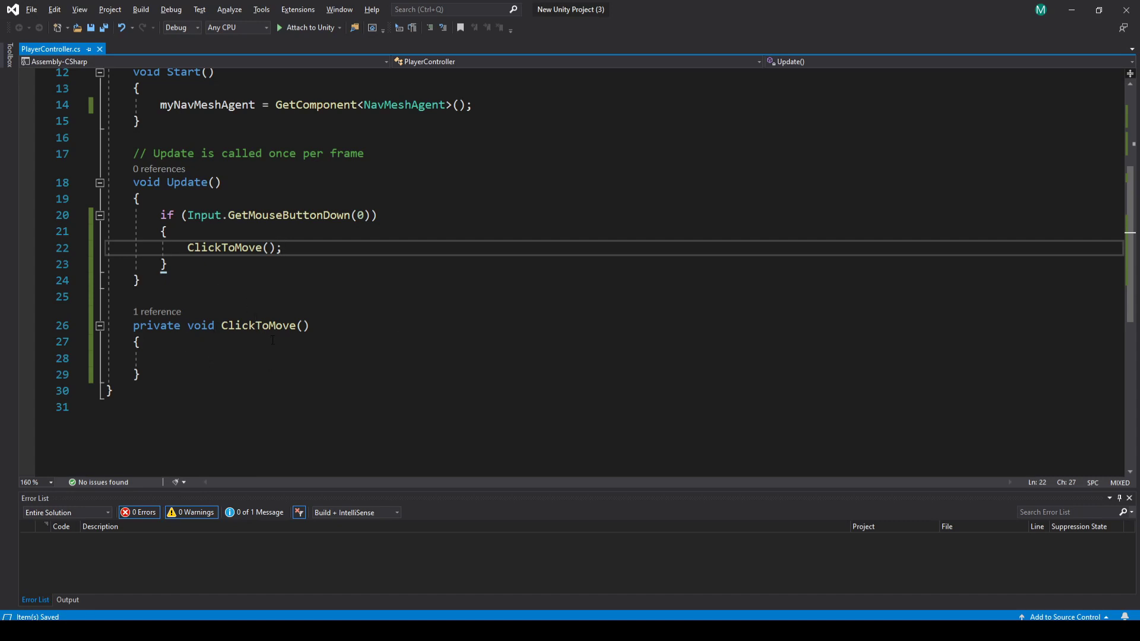
pyautogui.click(217, 356)
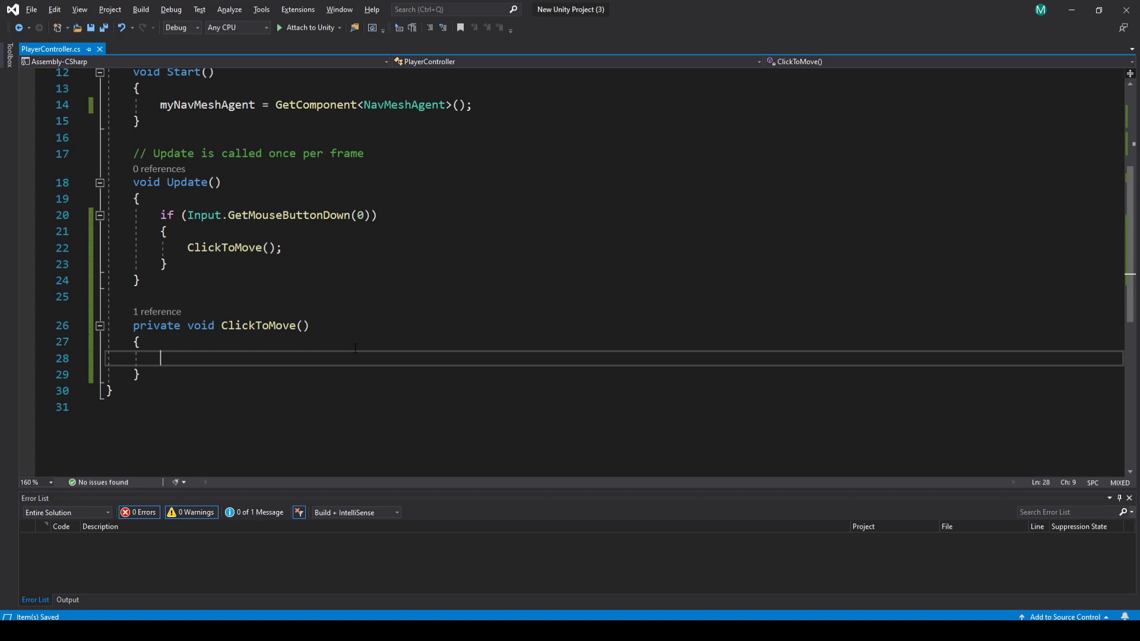
pyautogui.write('Ray ray ')
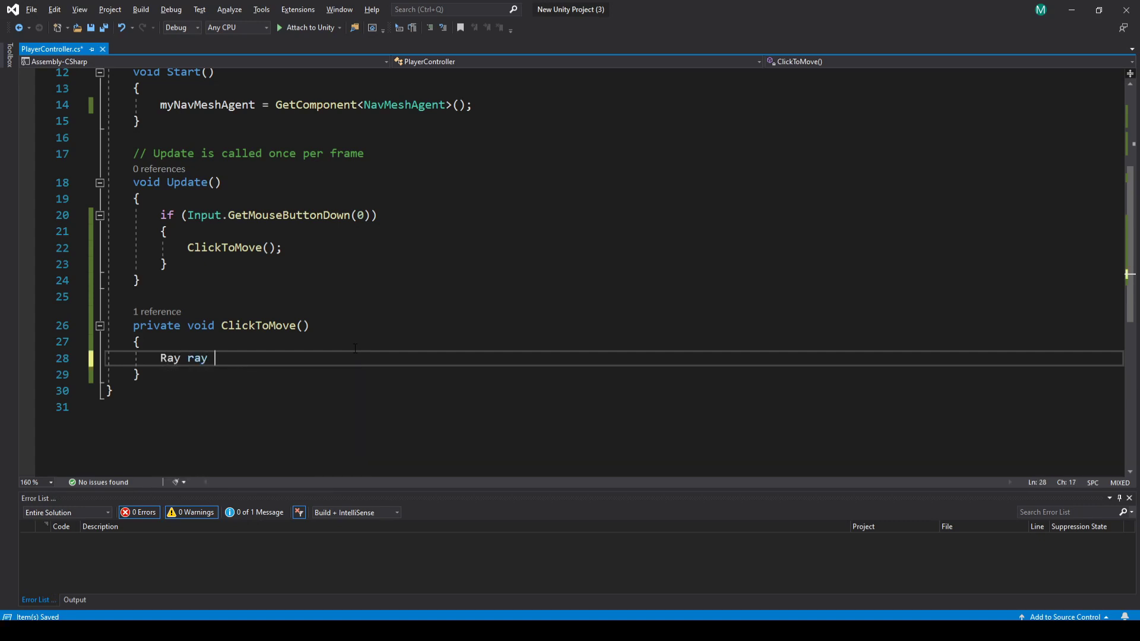
pyautogui.write('= Ca')
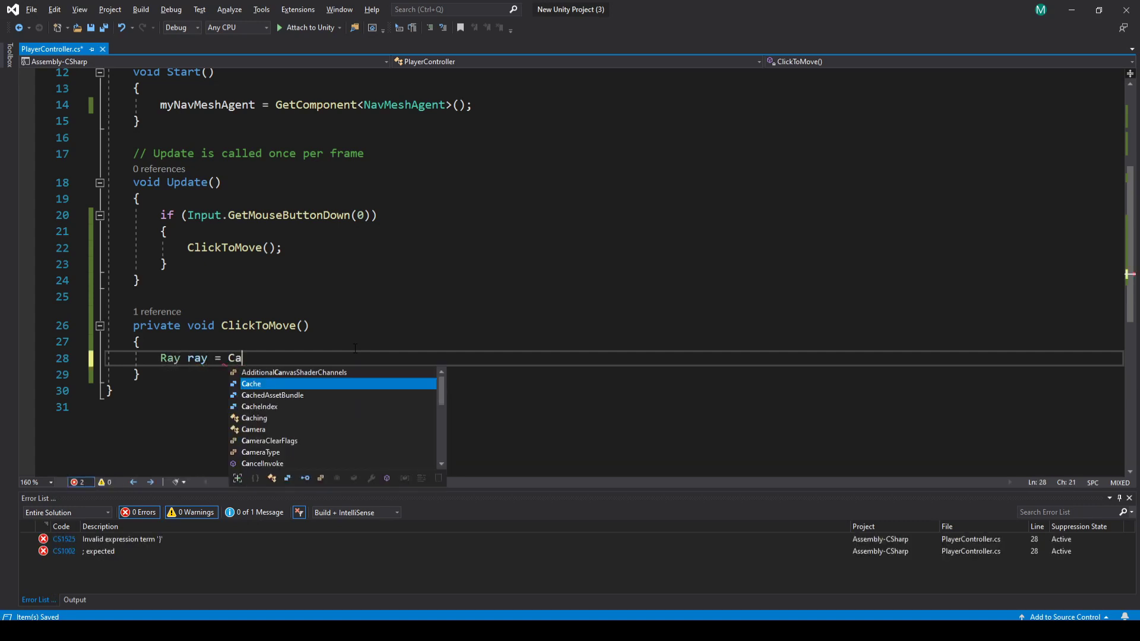
pyautogui.write('mera.main')
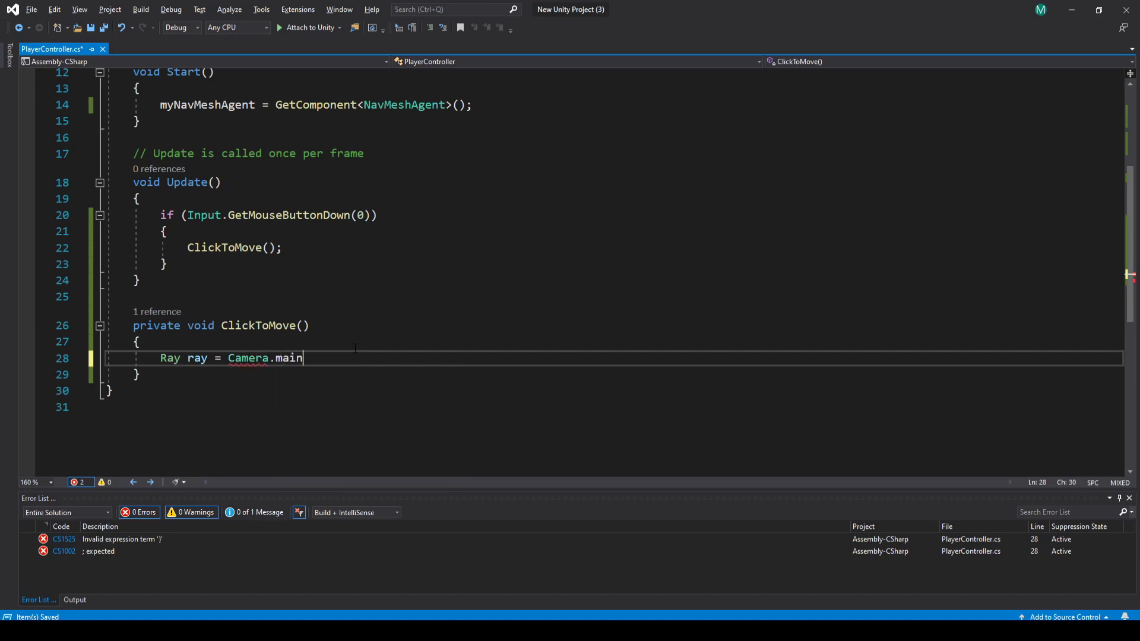
pyautogui.write('.scree')
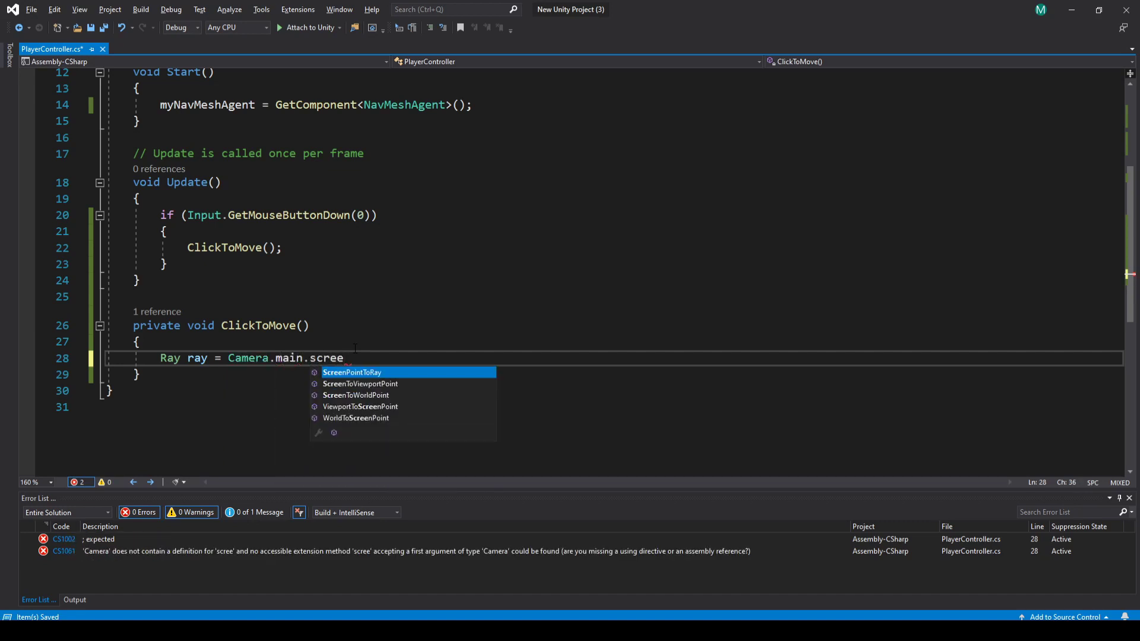
# - Write 'Ray ray = Camera.main.ScreenPointToRay(Input.mousePosition);' in ClickToMove
pyautogui.press('Tab')
pyautogui.write('(Inpu')
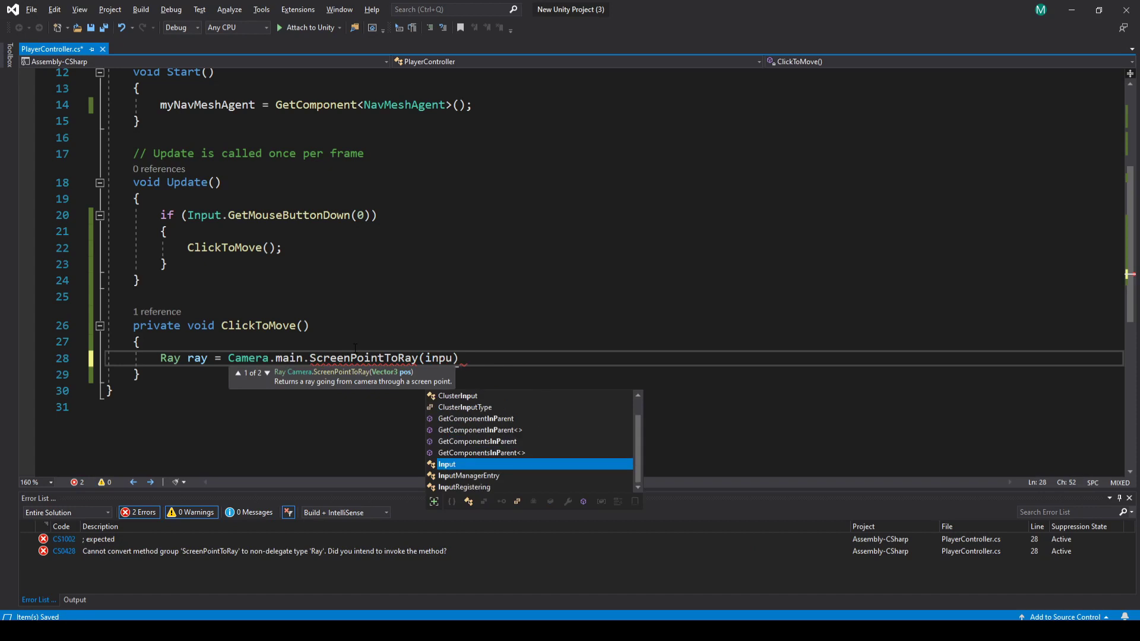
pyautogui.write('t.mou')
pyautogui.press('Tab')
pyautogui.write(');')
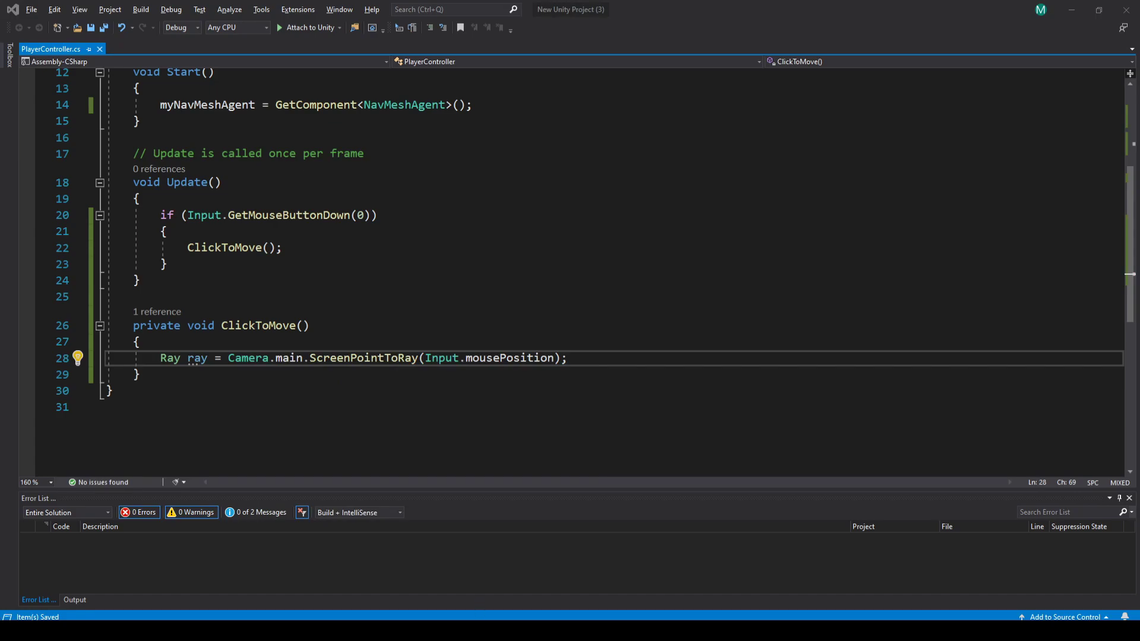
pyautogui.click(480, 633)
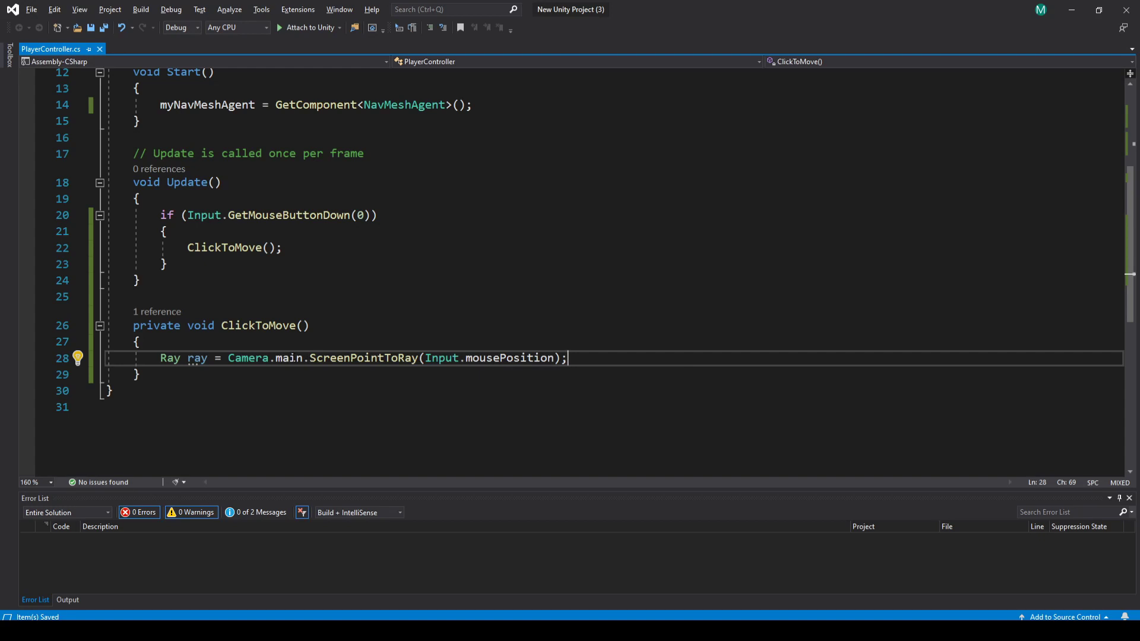
# - Declare a RaycastHit hit variable below the ray line
pyautogui.press('Return')
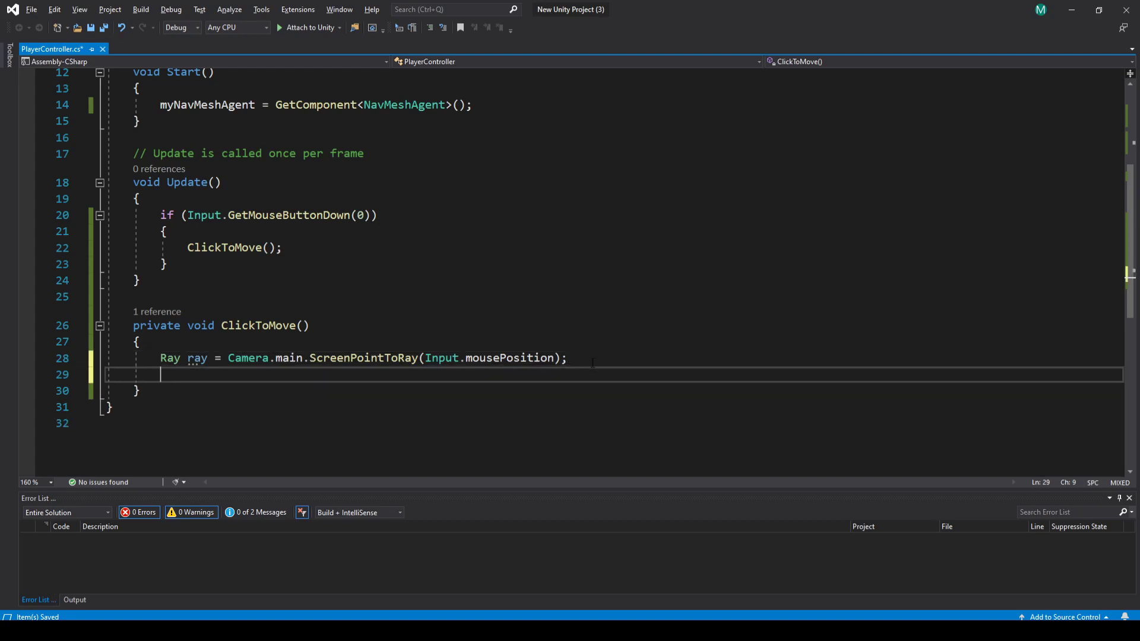
pyautogui.write('Ray')
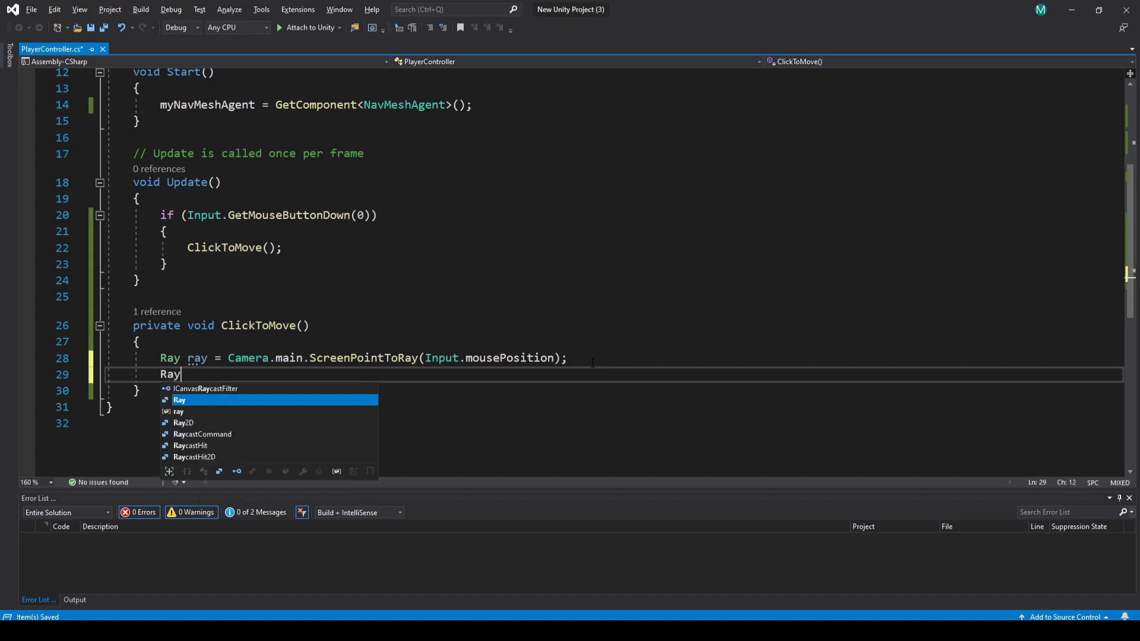
pyautogui.write('c')
pyautogui.press('Down')
pyautogui.press('Down')
pyautogui.press('Tab')
pyautogui.write('hit')
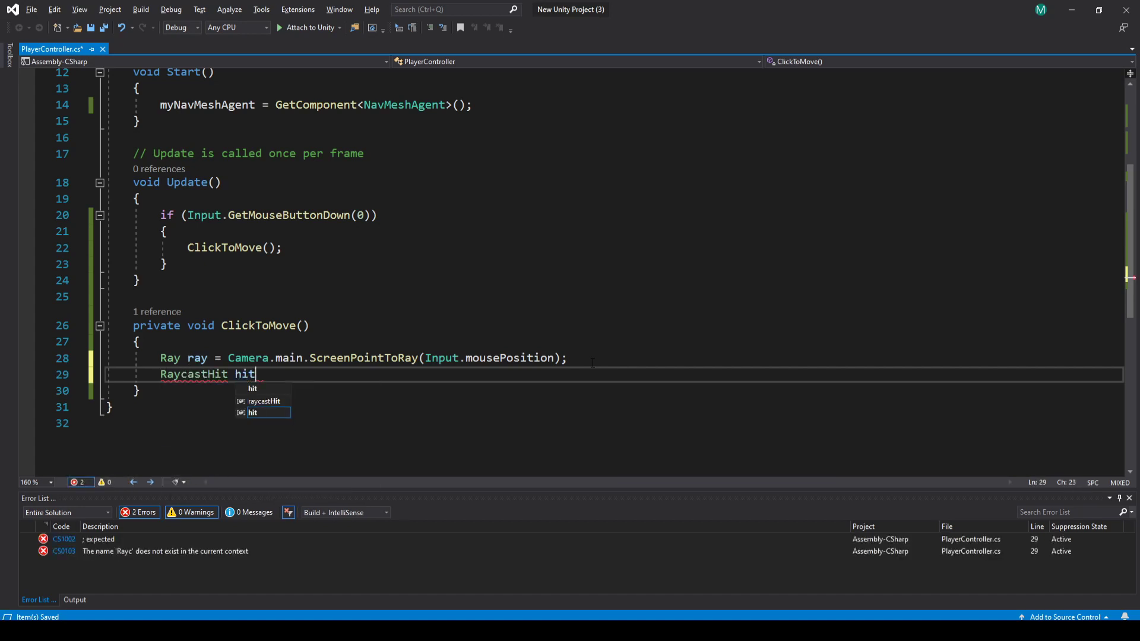
pyautogui.write(';')
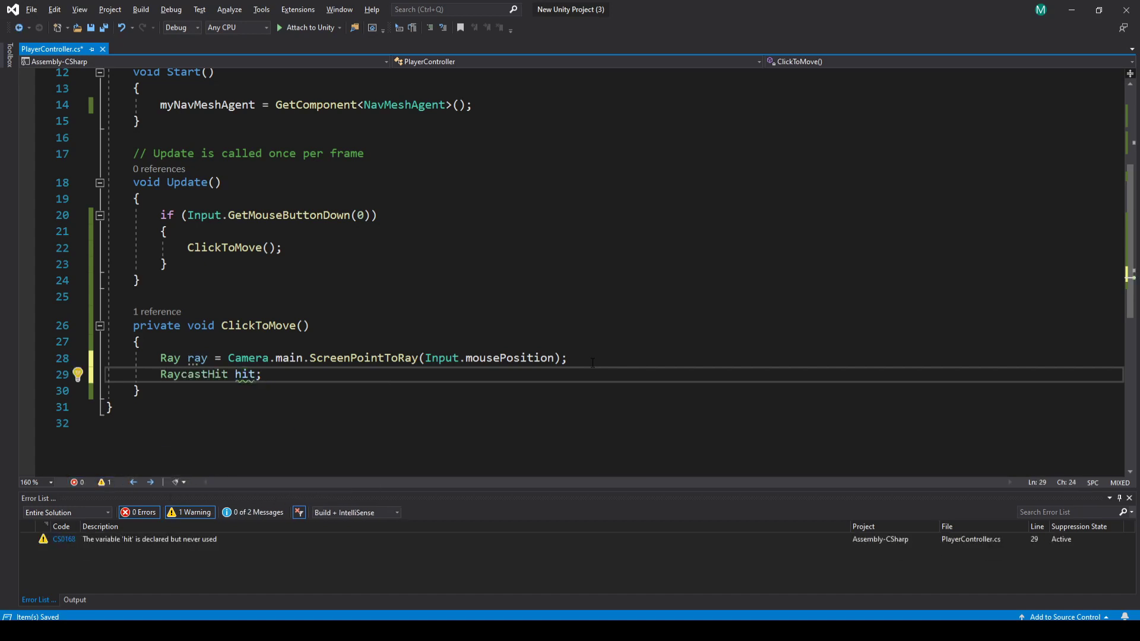
# - On line 30, store Physics.Raycast(ray, out hit) in the hasHit bool
pyautogui.press('Return')
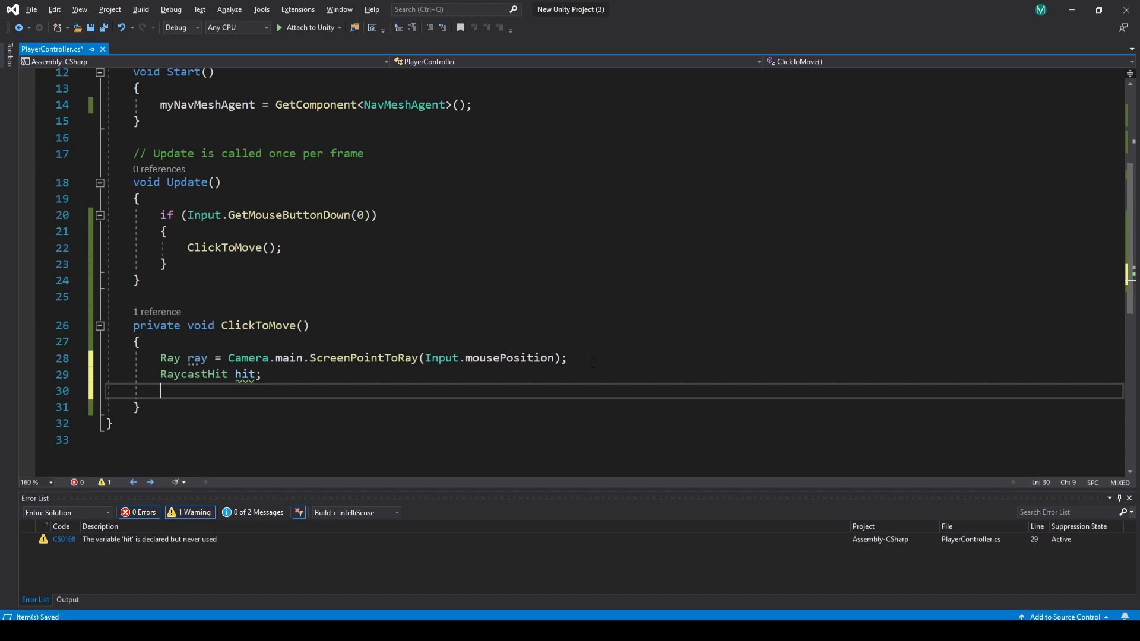
pyautogui.write('bool ')
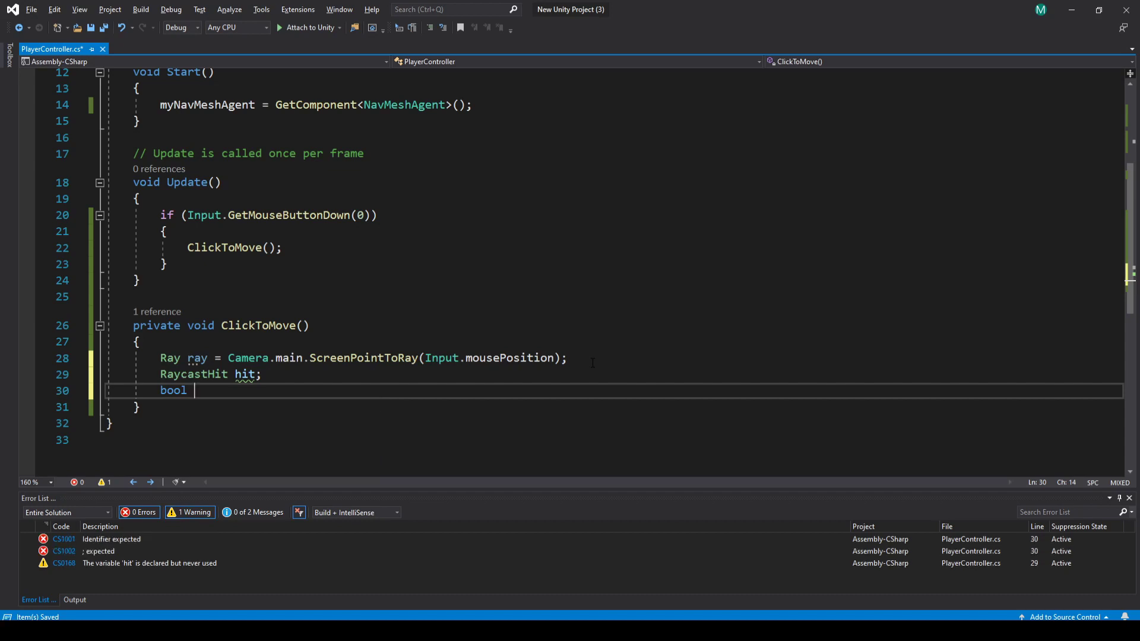
pyautogui.write('hasHit')
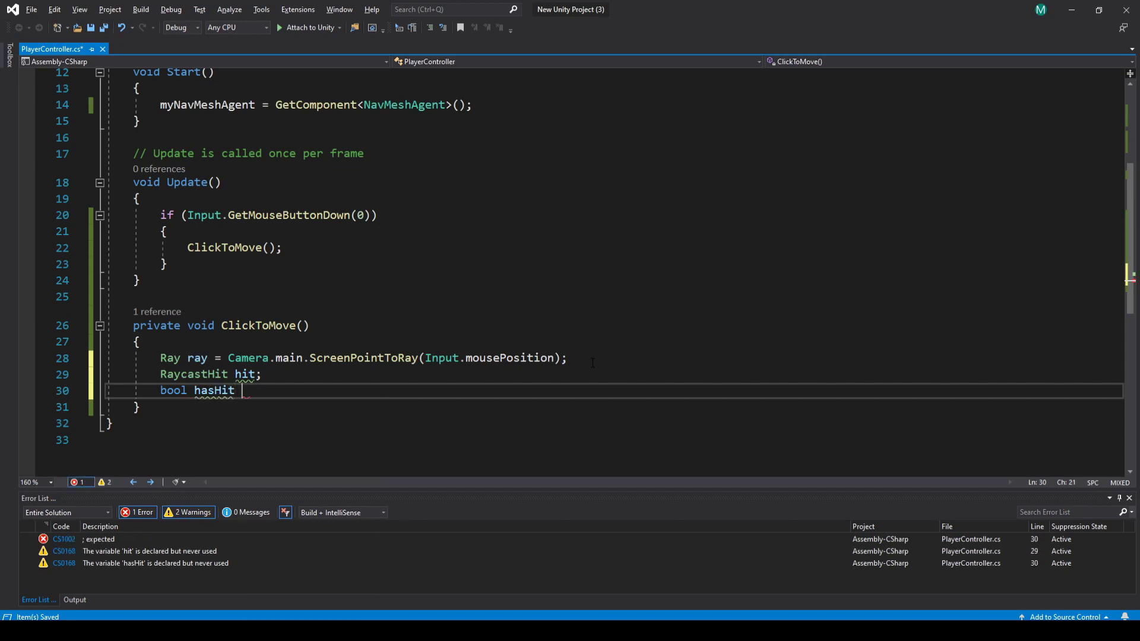
pyautogui.write(' = ')
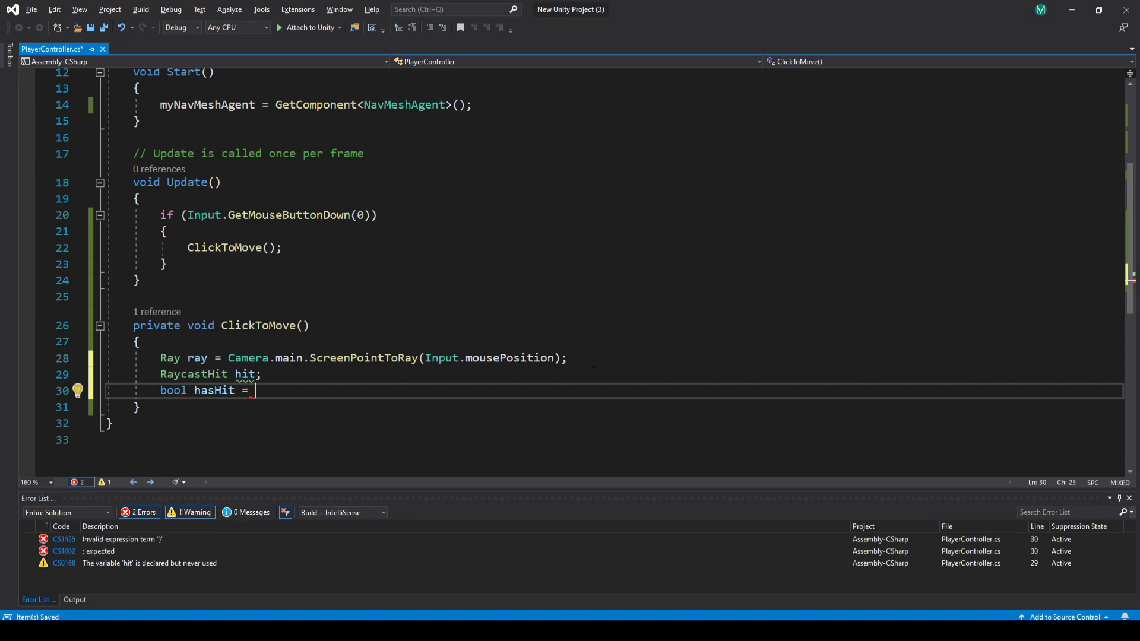
pyautogui.write('Physic')
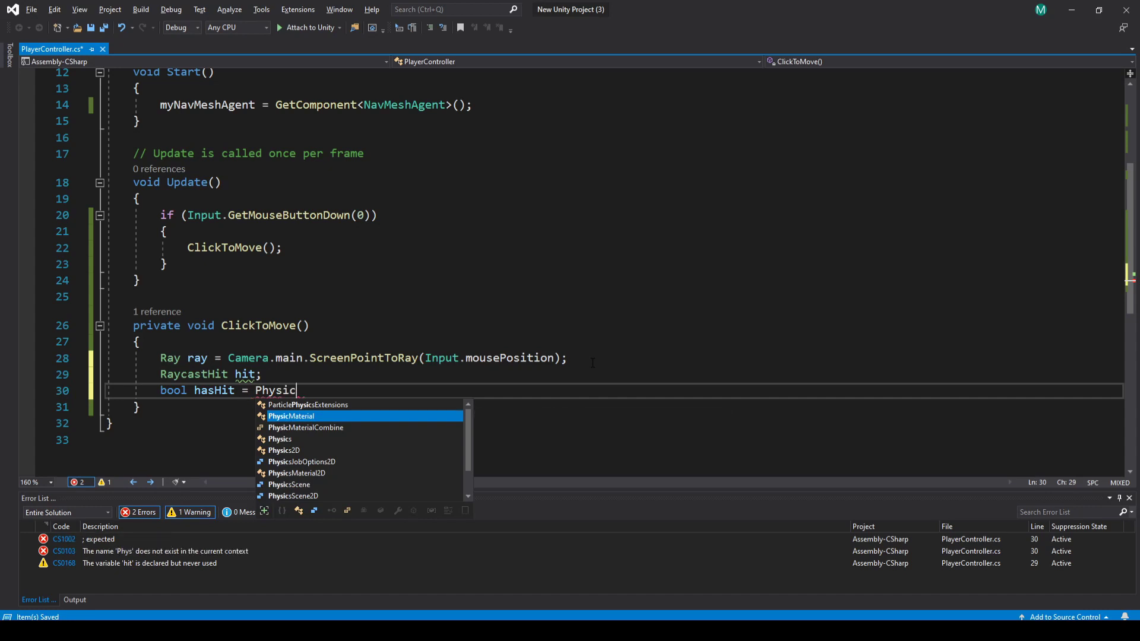
pyautogui.press('Down')
pyautogui.press('Down')
pyautogui.press('Tab')
pyautogui.write('.')
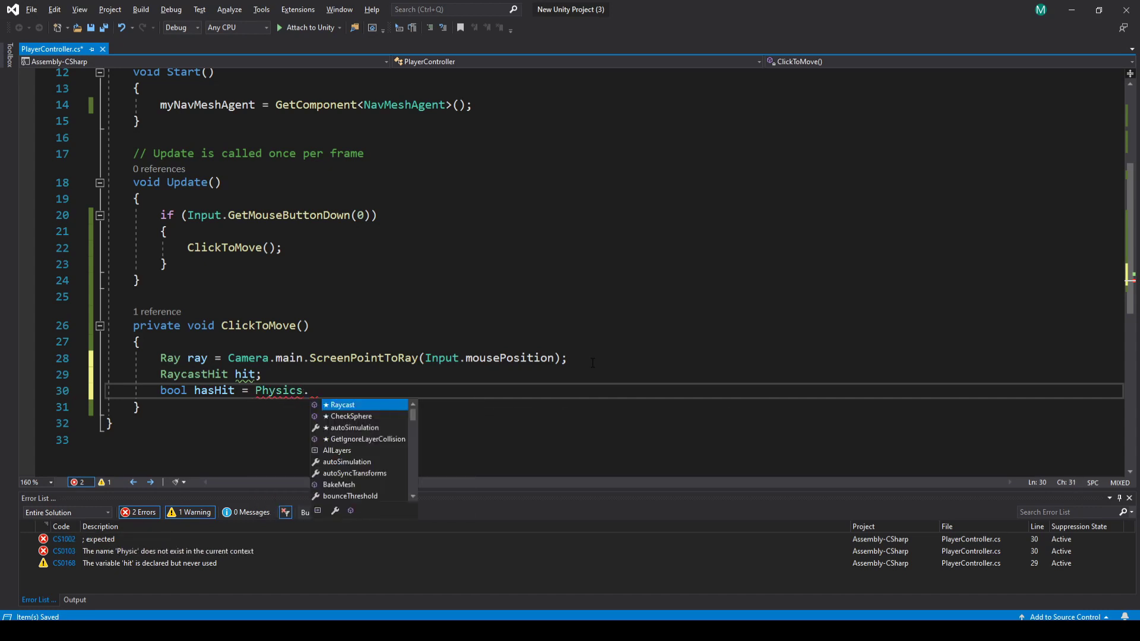
pyautogui.write('rayc')
pyautogui.press('Tab')
pyautogui.write('()')
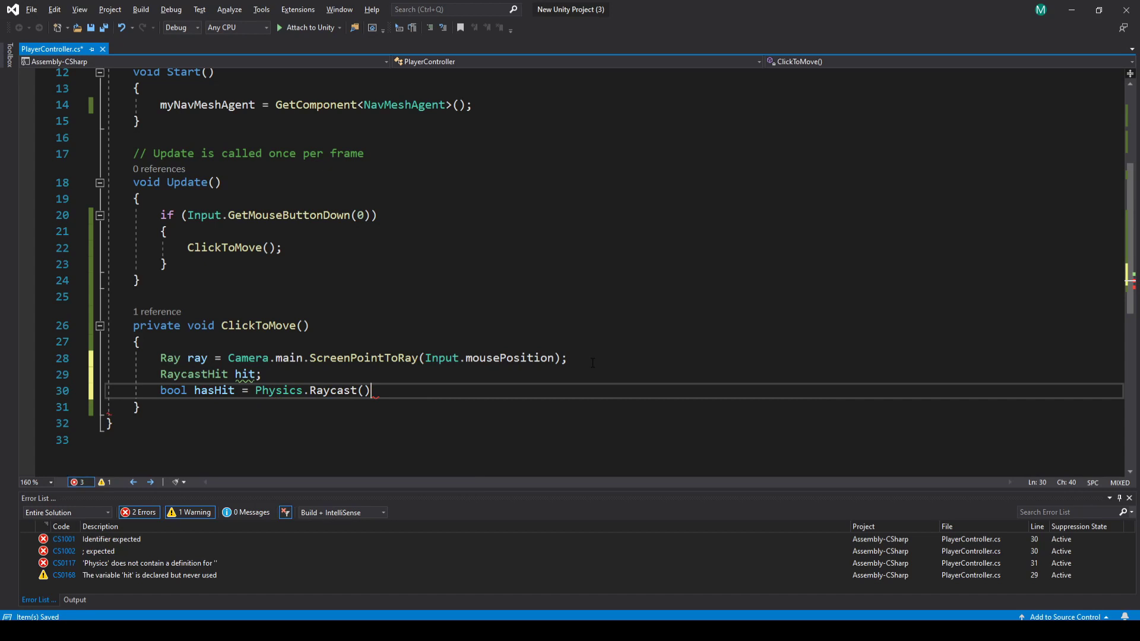
pyautogui.write(';')
pyautogui.press('Left')
pyautogui.press('Left')
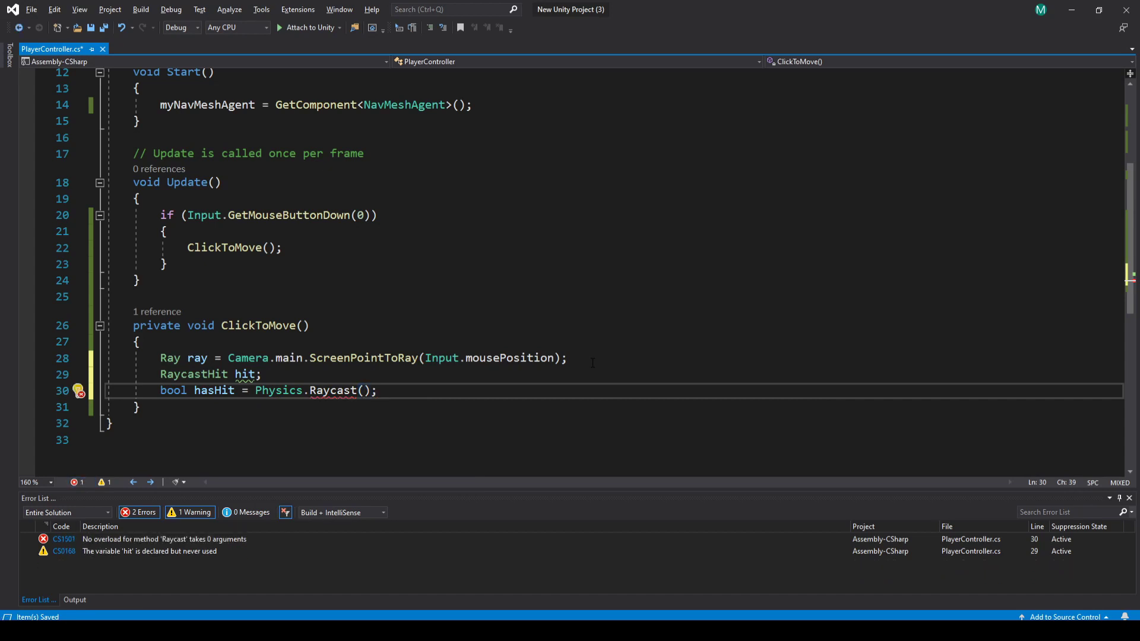
pyautogui.write('hit')
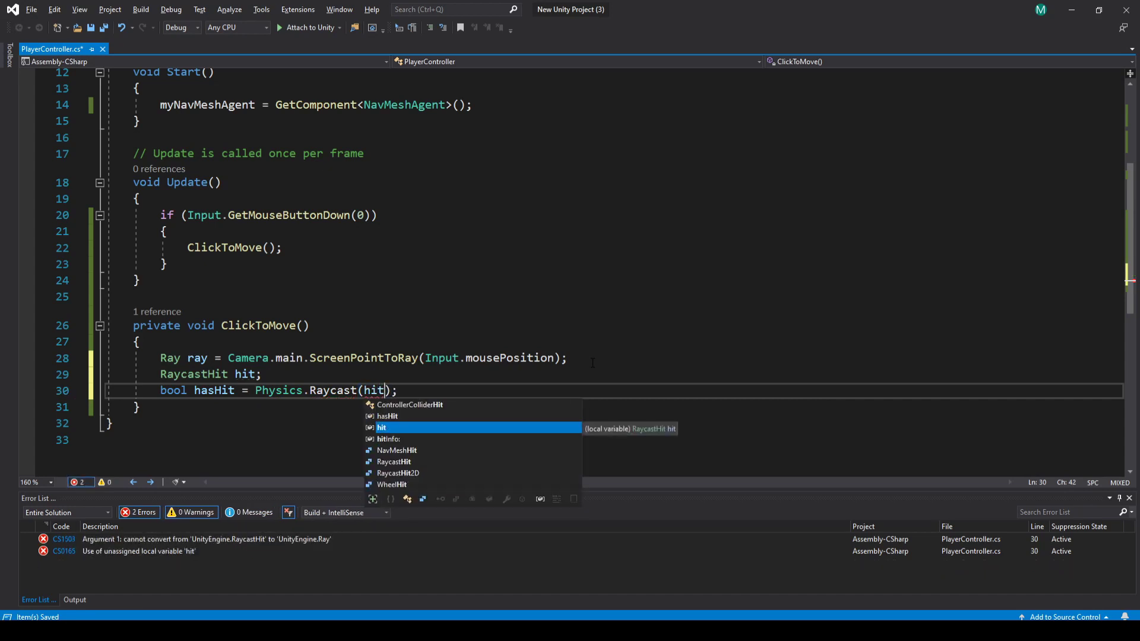
pyautogui.press('BackSpace')
pyautogui.press('BackSpace')
pyautogui.press('BackSpace')
pyautogui.write('ray')
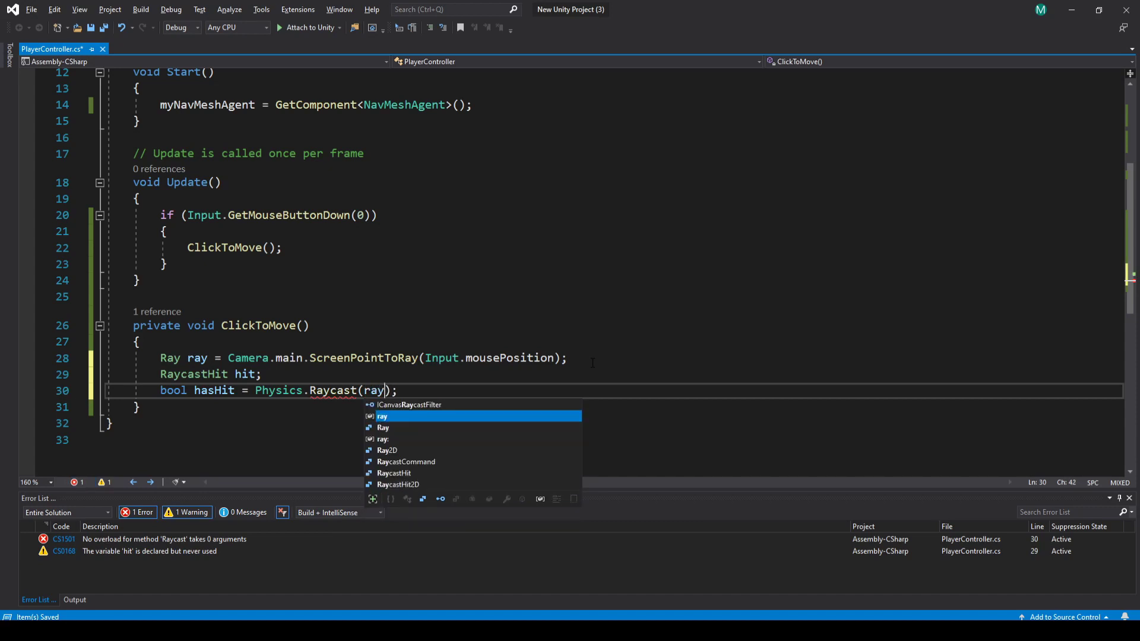
pyautogui.write(', ')
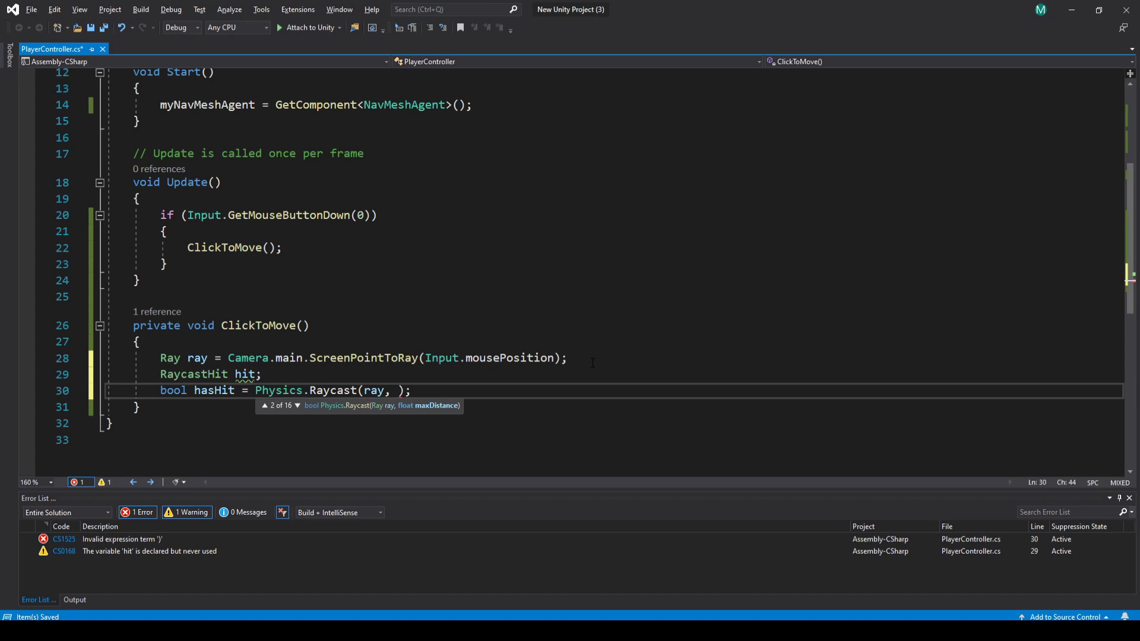
pyautogui.write('out hit')
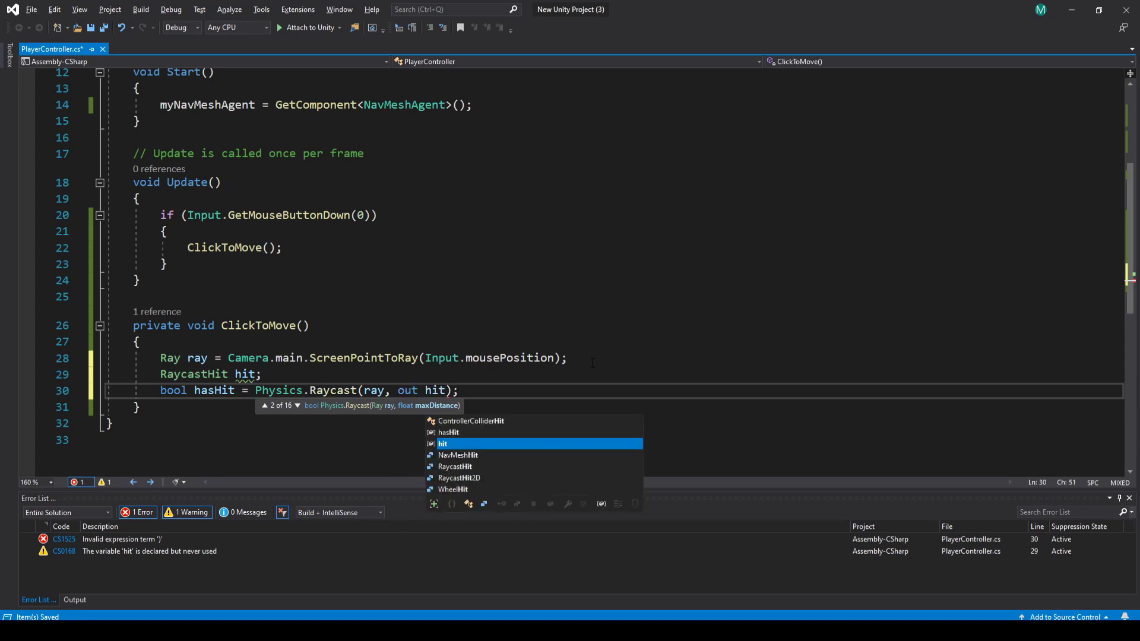
pyautogui.press('Escape')
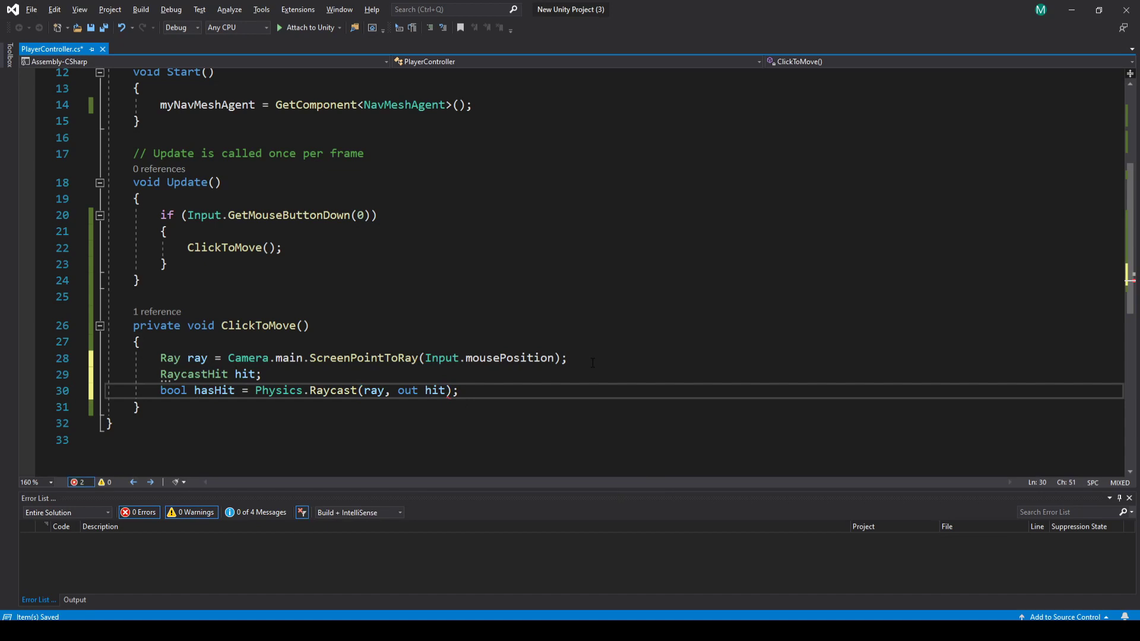
pyautogui.press('Left')
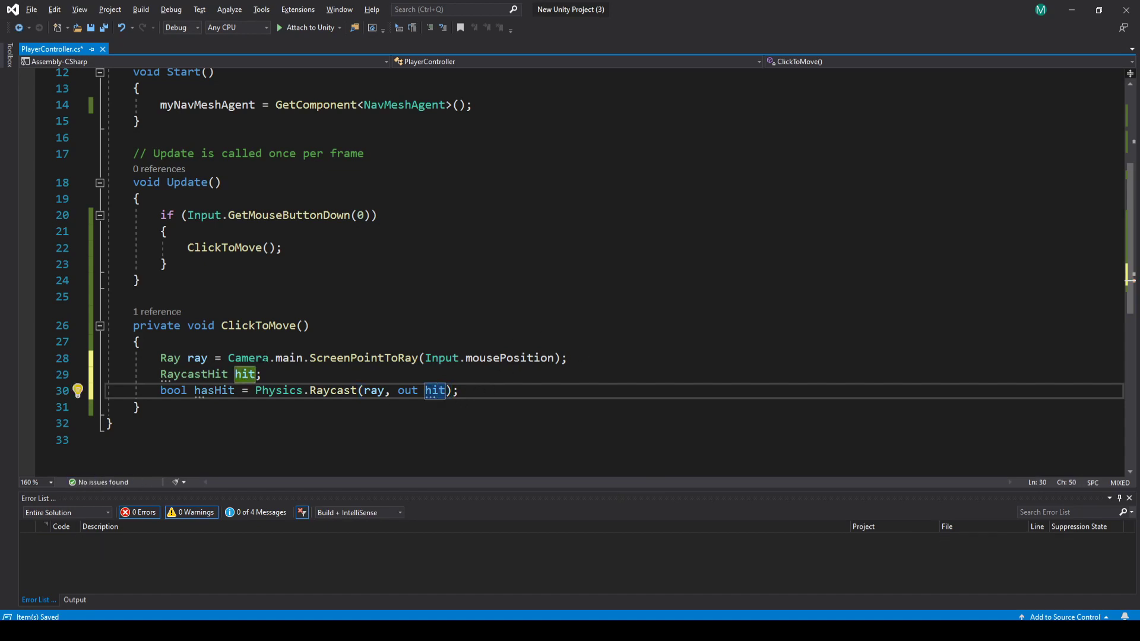
pyautogui.click(484, 390)
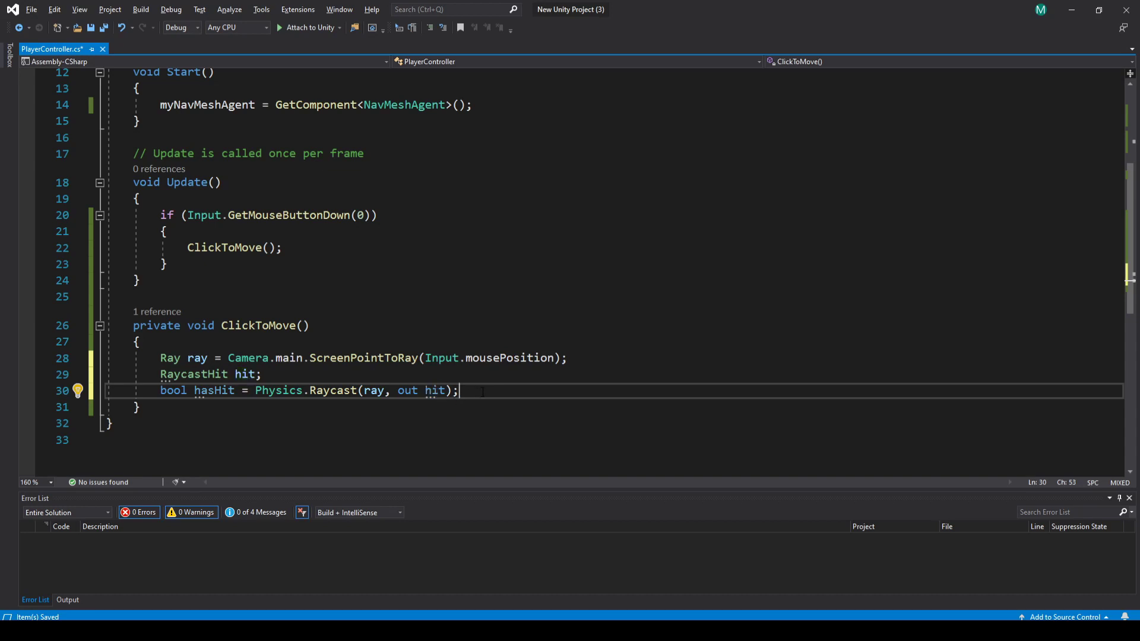
# - Add an empty if (hasHit) block below the raycast line
pyautogui.press('Return')
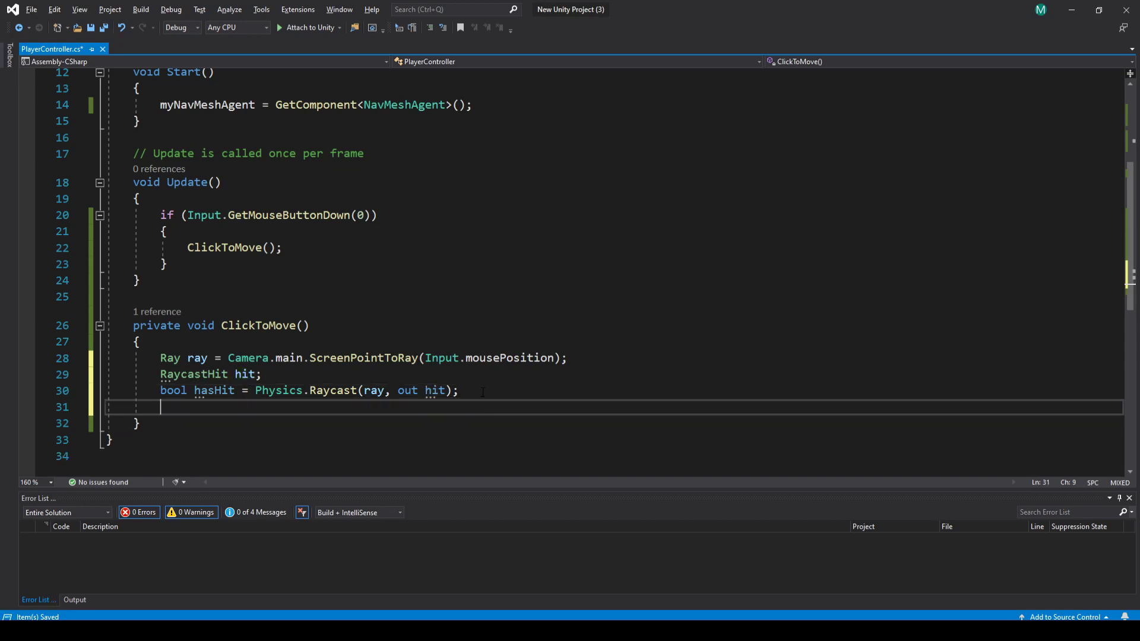
pyautogui.write('if (h')
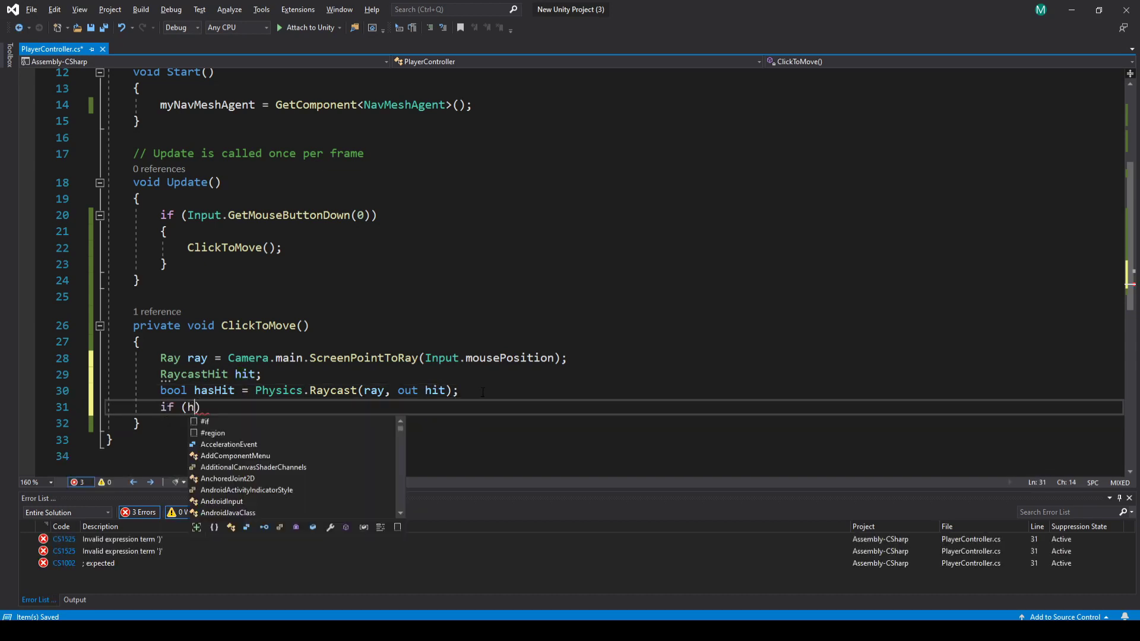
pyautogui.write('asHit) ')
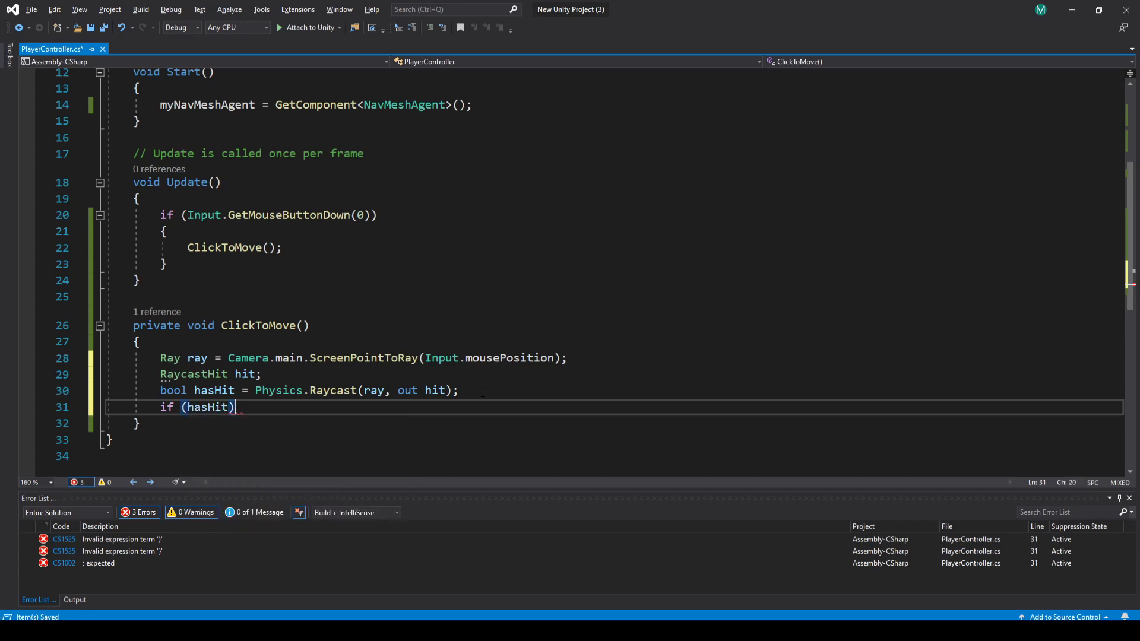
pyautogui.write('{')
pyautogui.press('Return')
pyautogui.scroll(-1, 482, 392)
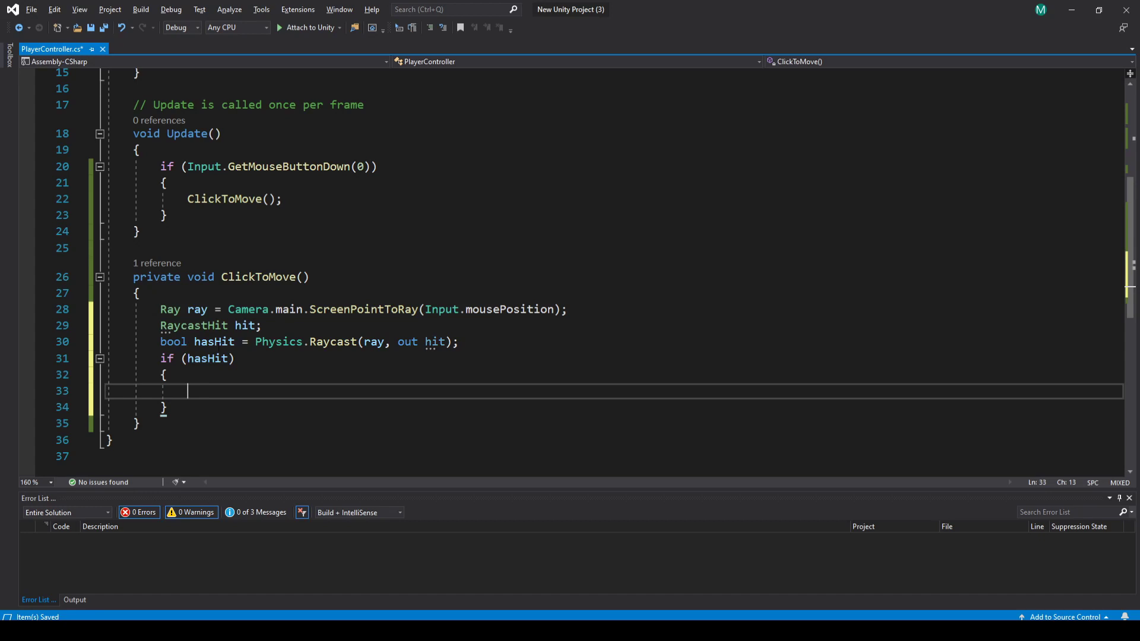
pyautogui.scroll(-2, 197, 394)
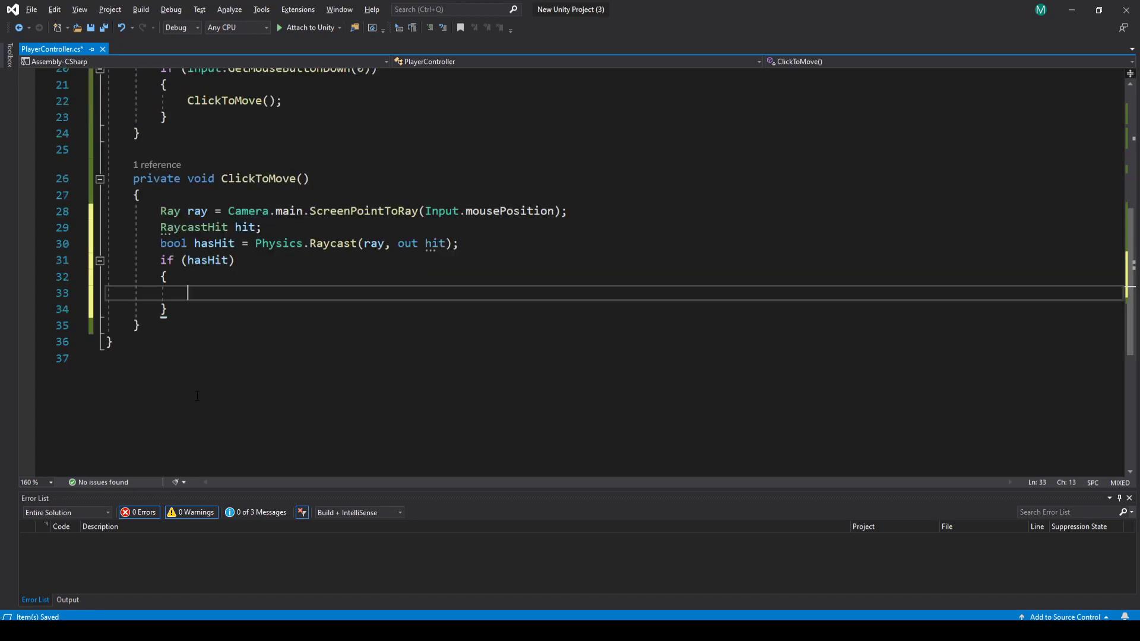
pyautogui.click(195, 332)
# - Add an empty private void SetDestination() method below ClickToMove
pyautogui.press('Return')
pyautogui.press('Return')
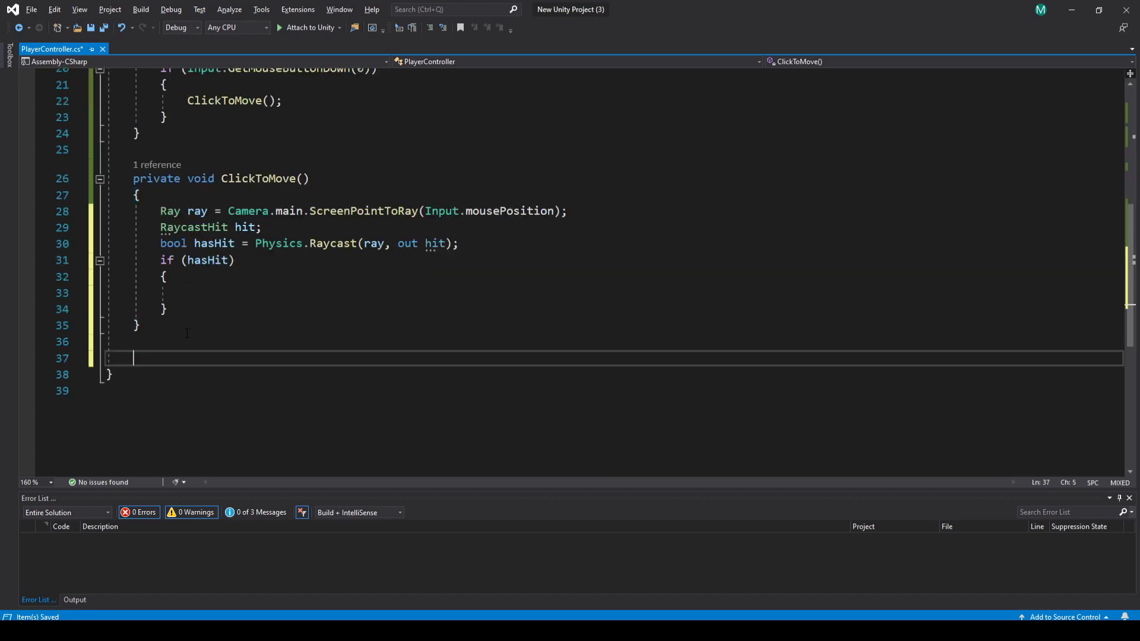
pyautogui.write('priv')
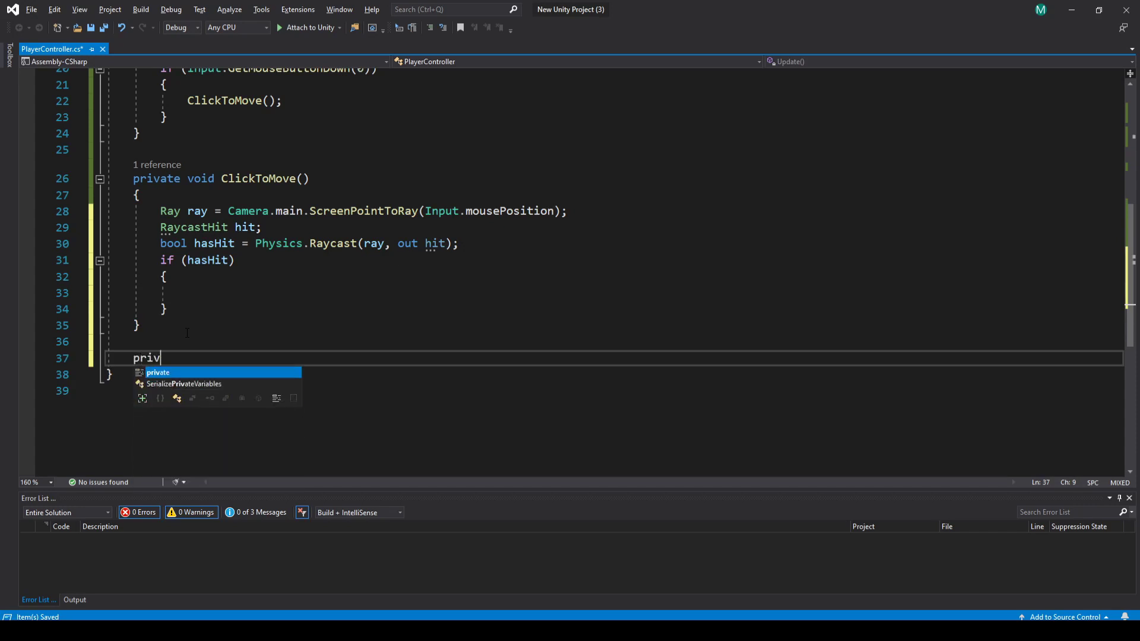
pyautogui.write('ate void ')
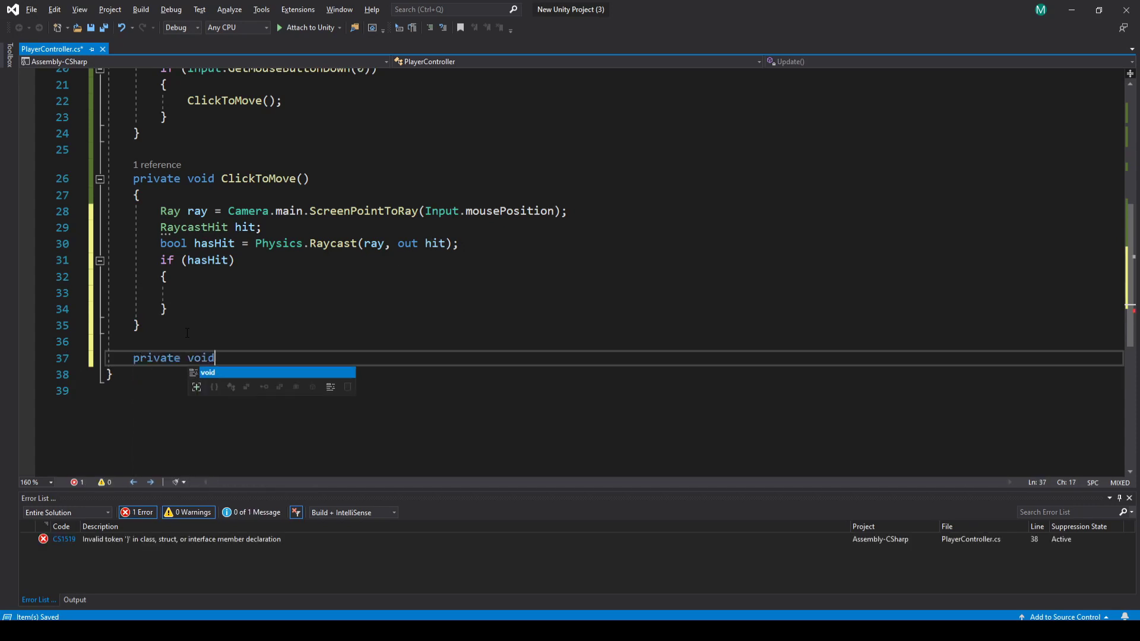
pyautogui.write('SetDestina')
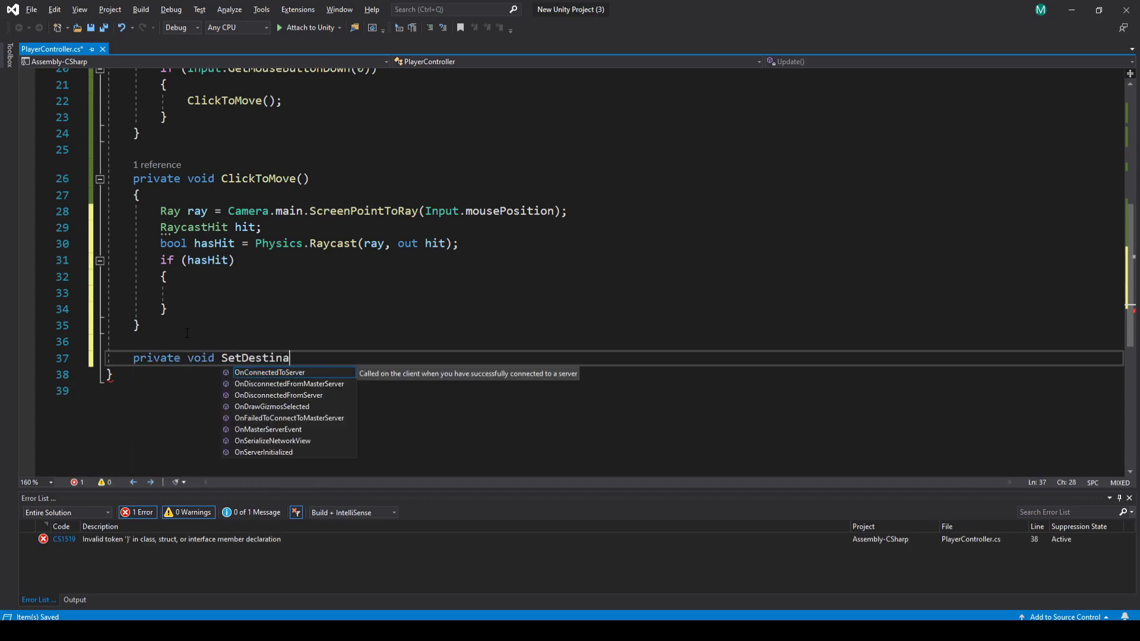
pyautogui.write('tion()')
pyautogui.press('Return')
pyautogui.write('{')
pyautogui.press('Return')
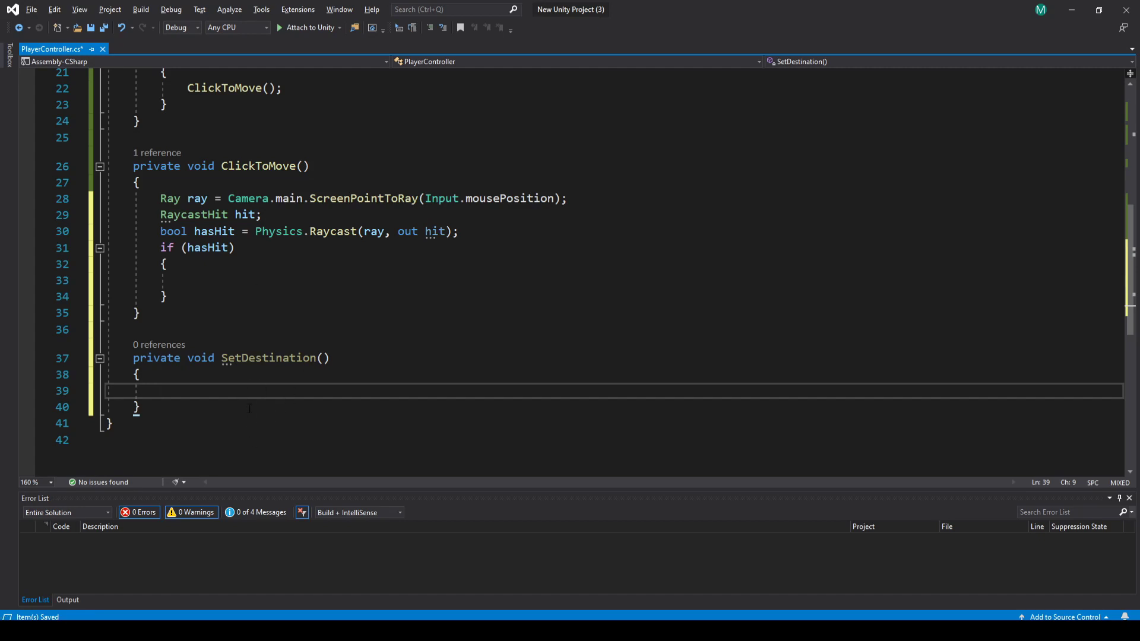
pyautogui.click(208, 277)
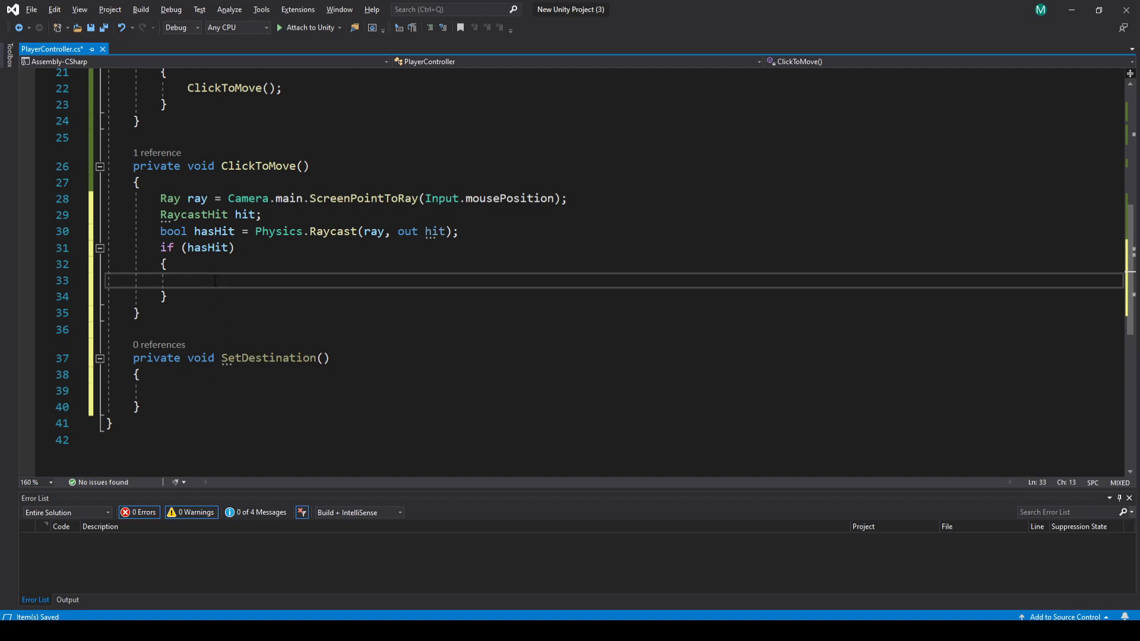
pyautogui.write('set')
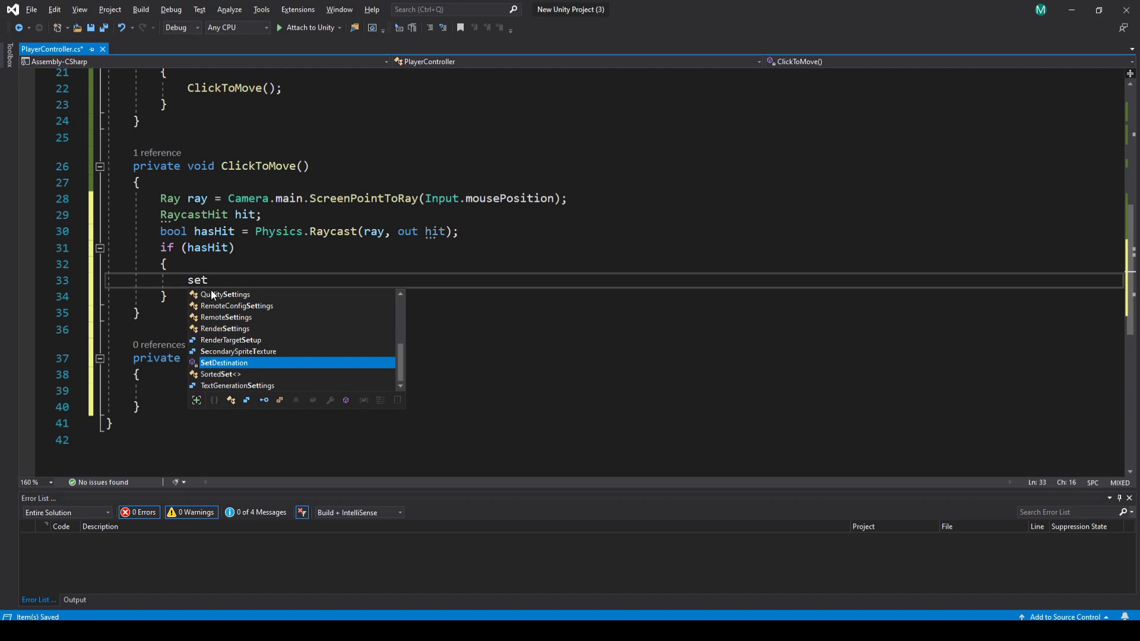
pyautogui.write('df')
# - Call SetDestination inside the if block and give the method a Vector3 target parameter
pyautogui.press('BackSpace')
pyautogui.write('es(')
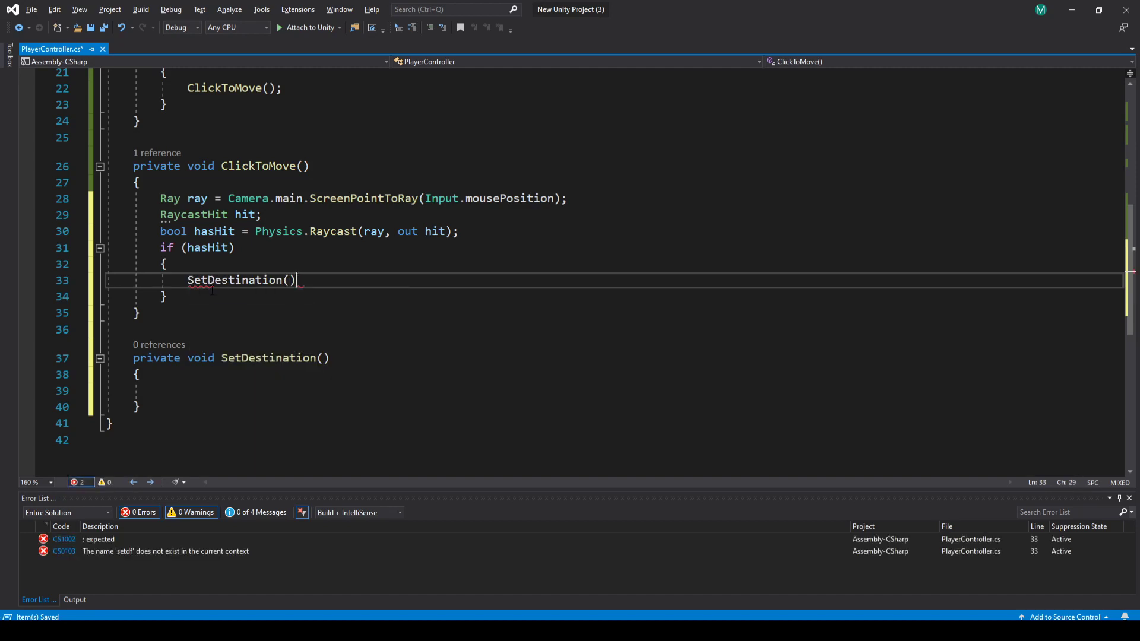
pyautogui.write(');')
pyautogui.click(323, 357)
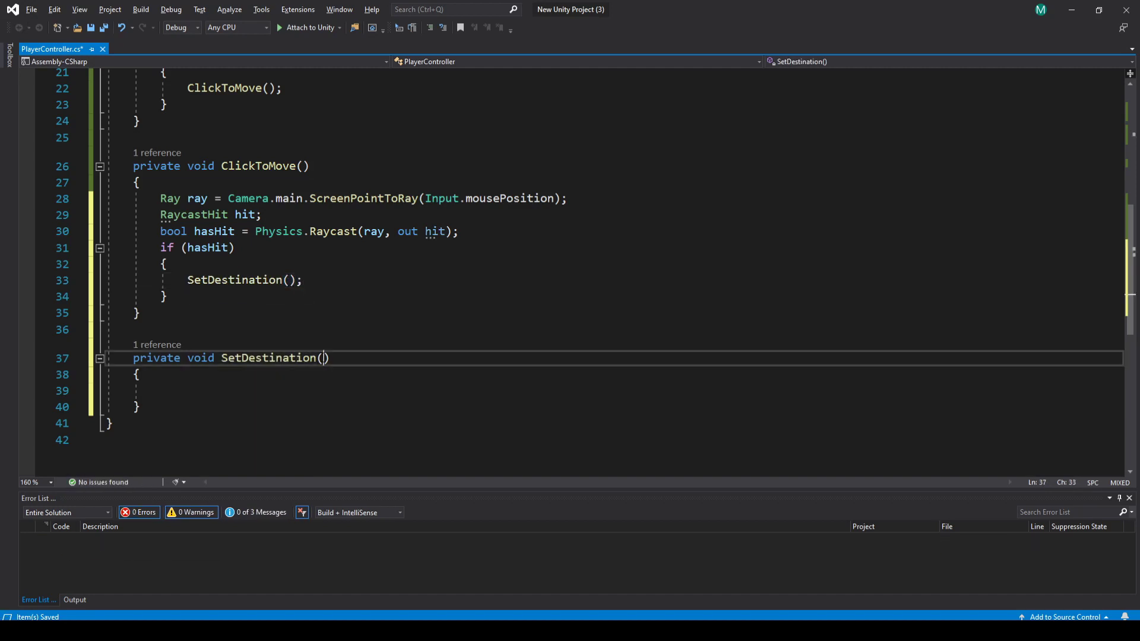
pyautogui.write('Vect')
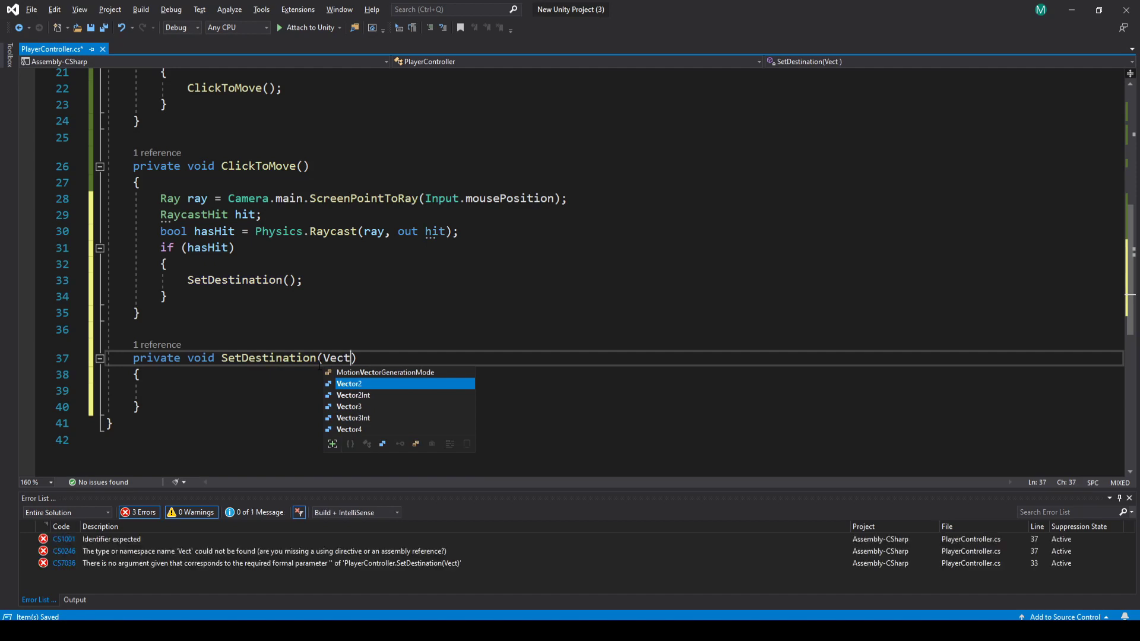
pyautogui.press('Down')
pyautogui.press('Tab')
pyautogui.write('tar')
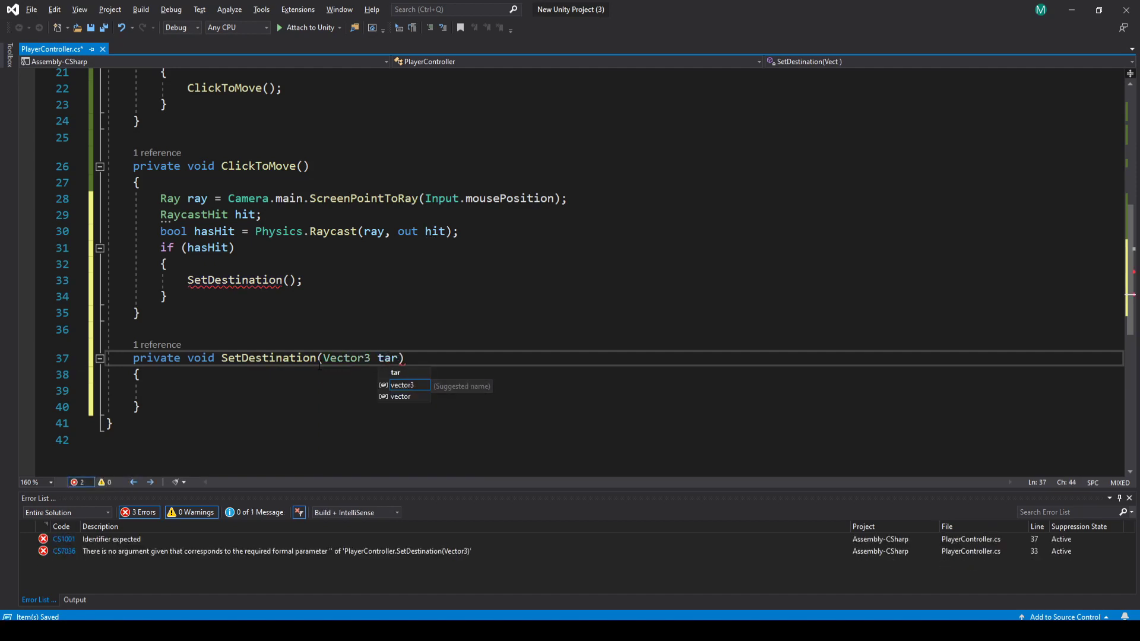
pyautogui.write('get')
pyautogui.press('Escape')
pyautogui.press('Down')
pyautogui.press('Down')
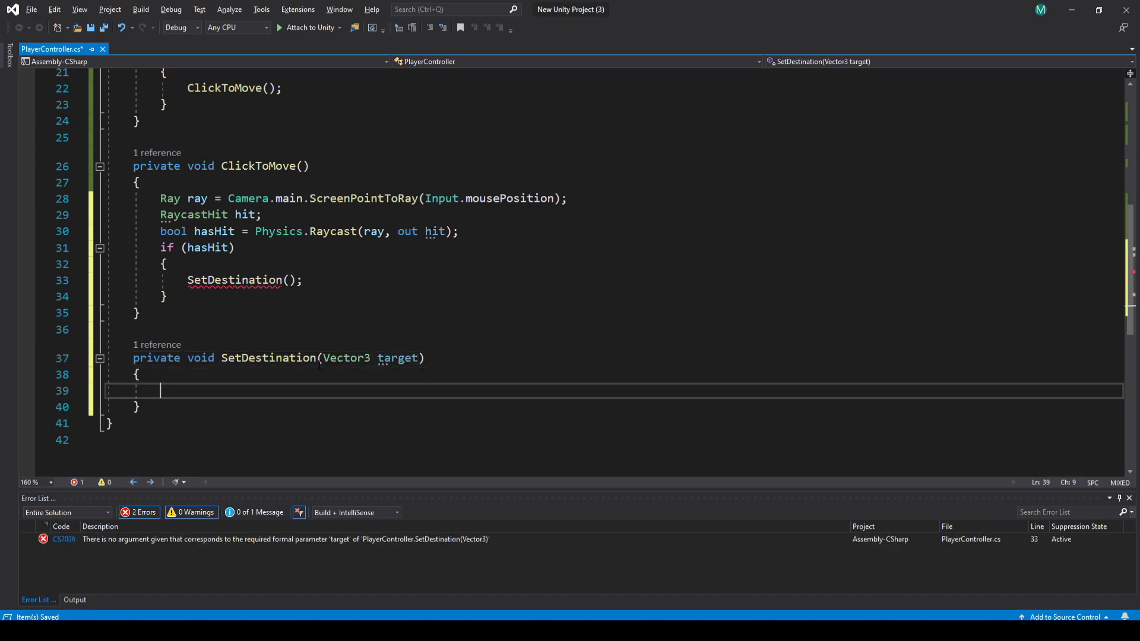
# - Pass hit.point to the call, add myNavMeshAgent.SetDestination(target), and save the script
pyautogui.click(283, 280)
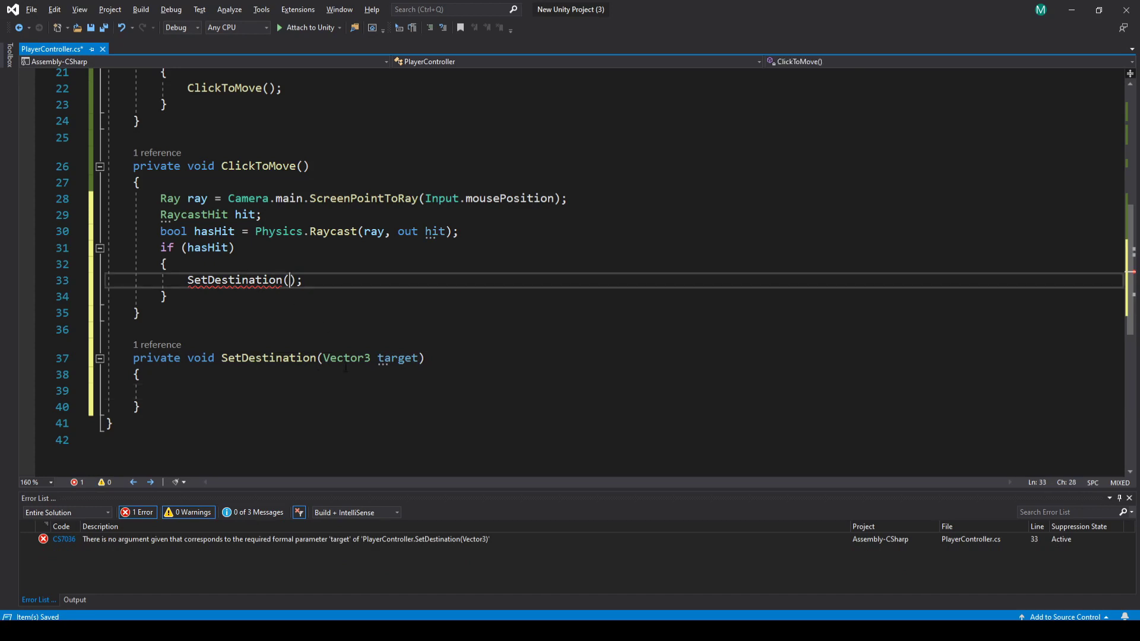
pyautogui.write('hit')
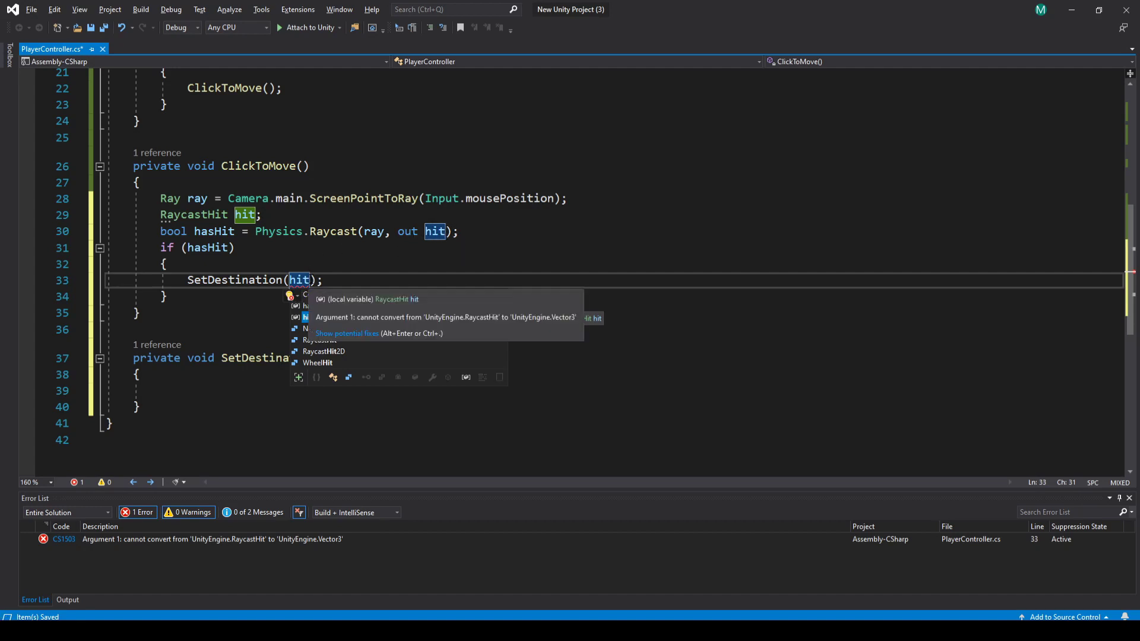
pyautogui.write('.poi')
pyautogui.press('Tab')
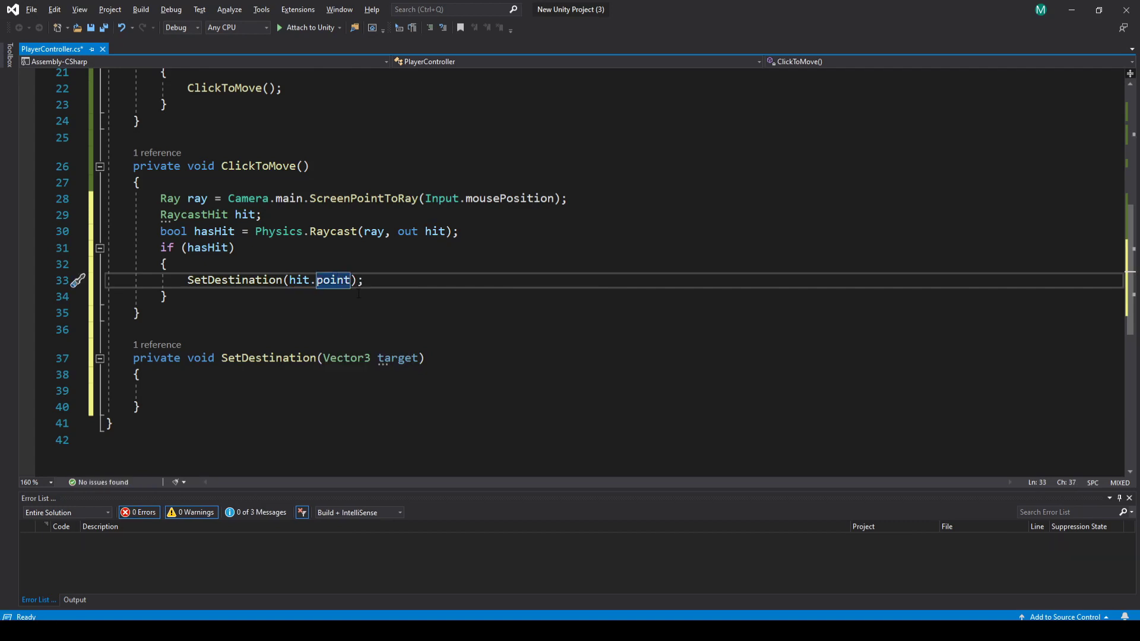
pyautogui.click(263, 390)
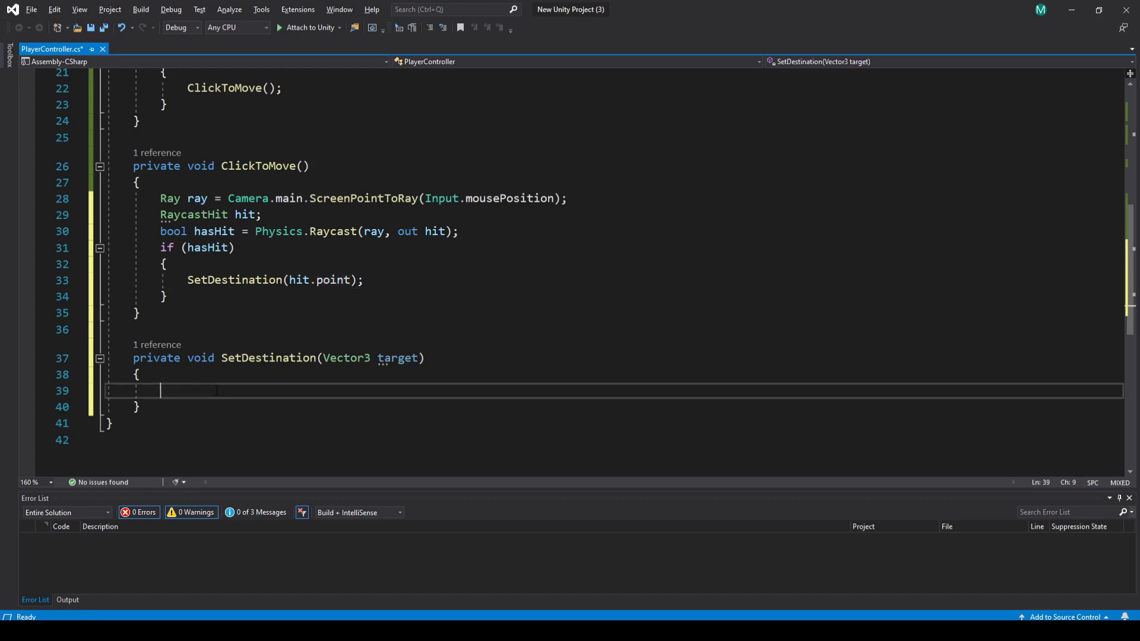
pyautogui.write('m')
pyautogui.write('yNavMeshAgent')
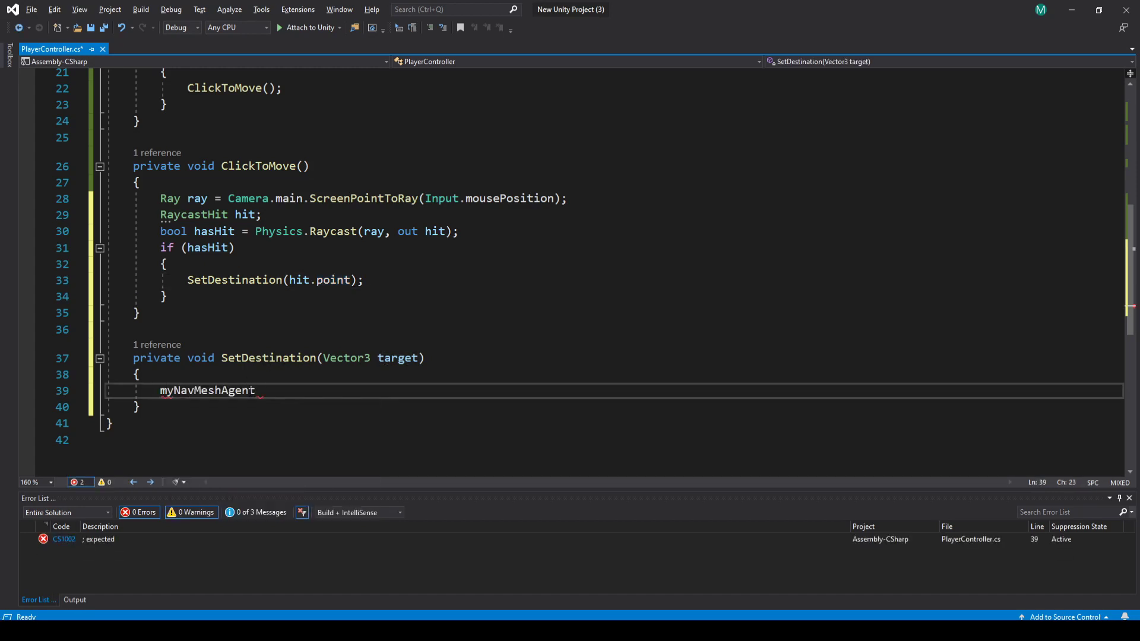
pyautogui.write('.setd(')
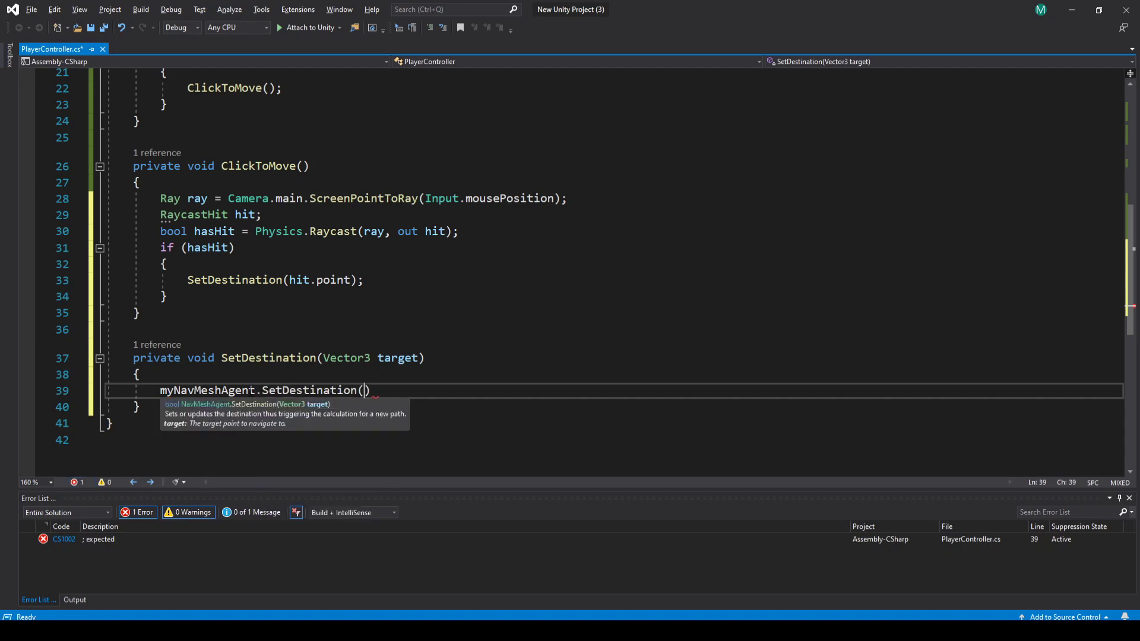
pyautogui.write('target;')
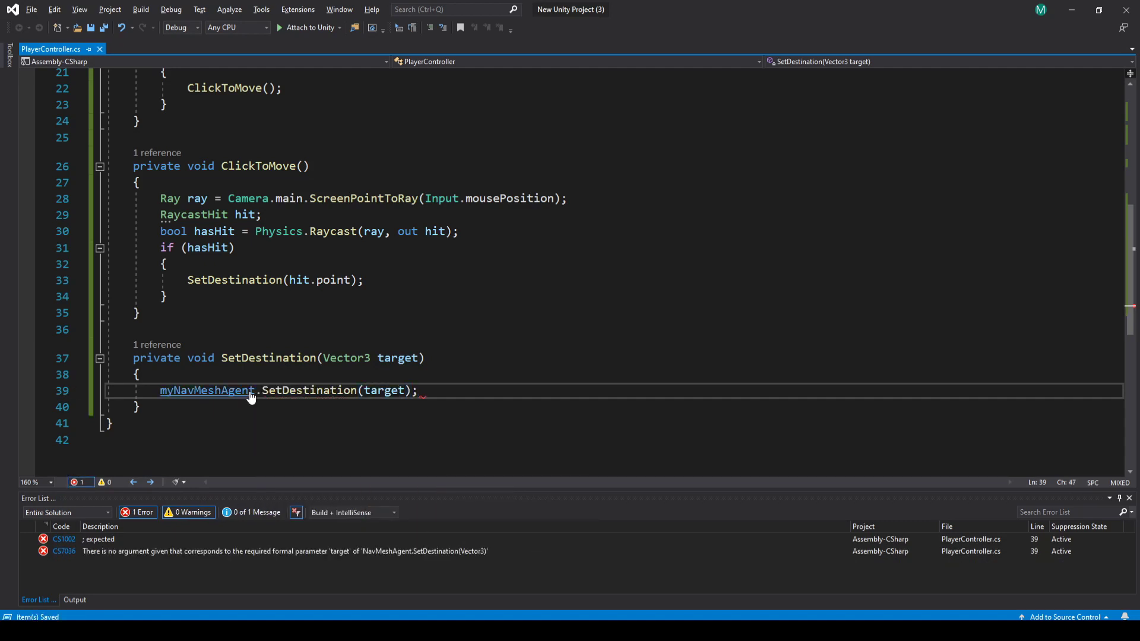
pyautogui.hotkey('ctrl', 's')
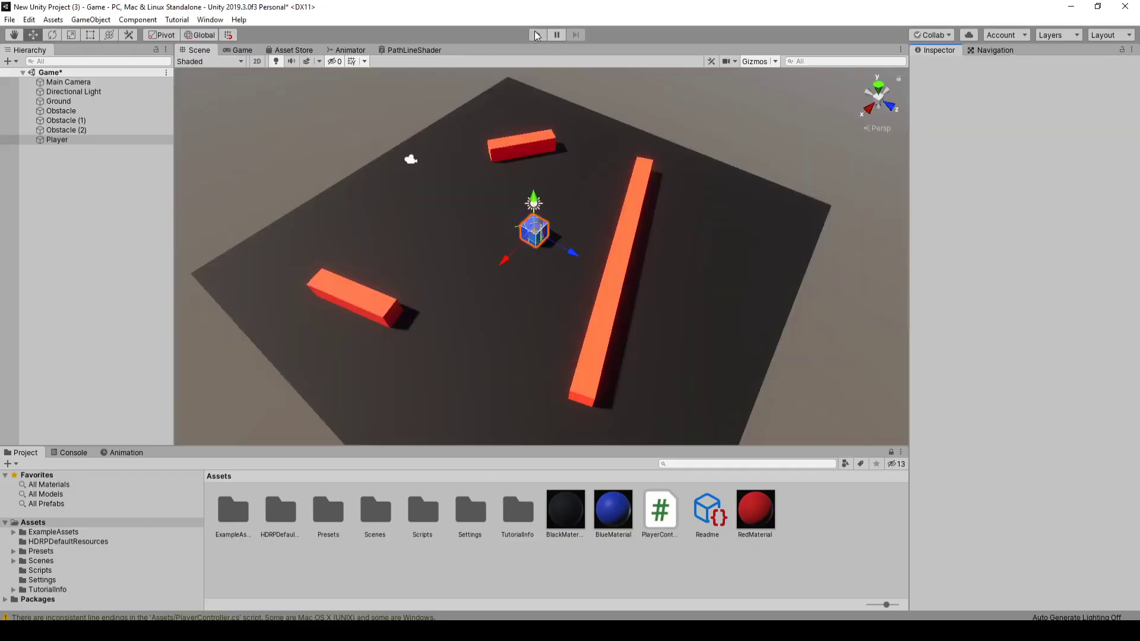
# - Run a quick play test, stop it, and select Main Camera
pyautogui.click(535, 36)
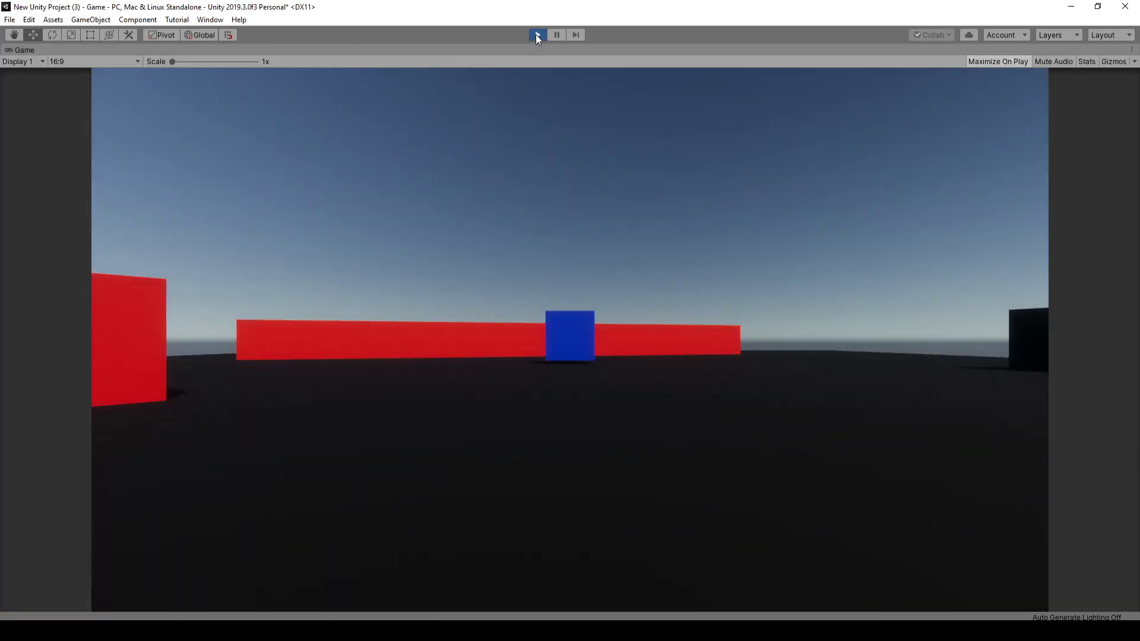
pyautogui.click(535, 36)
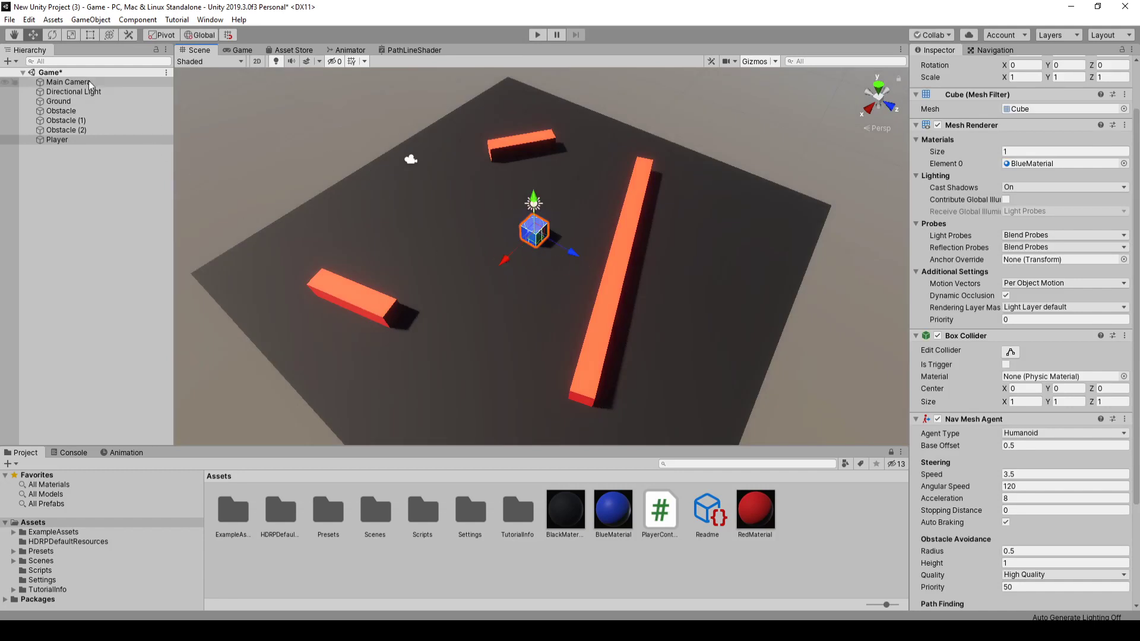
pyautogui.click(89, 82)
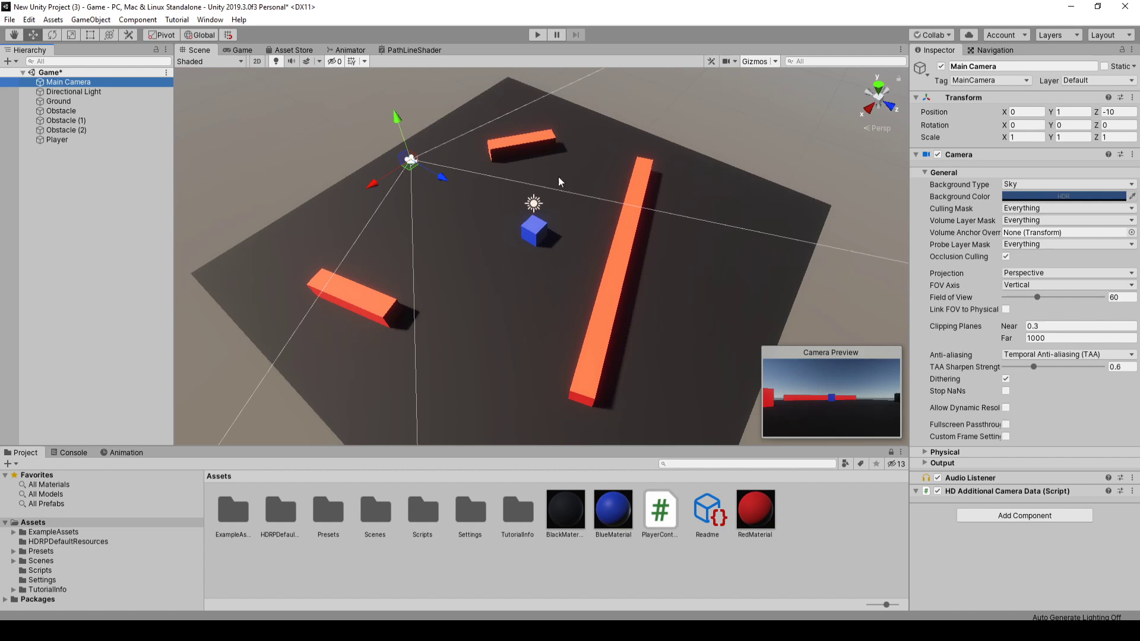
# - Align Main Camera to the top-down scene view with GameObject > Align View to Selected, then play
pyautogui.click(90, 19)
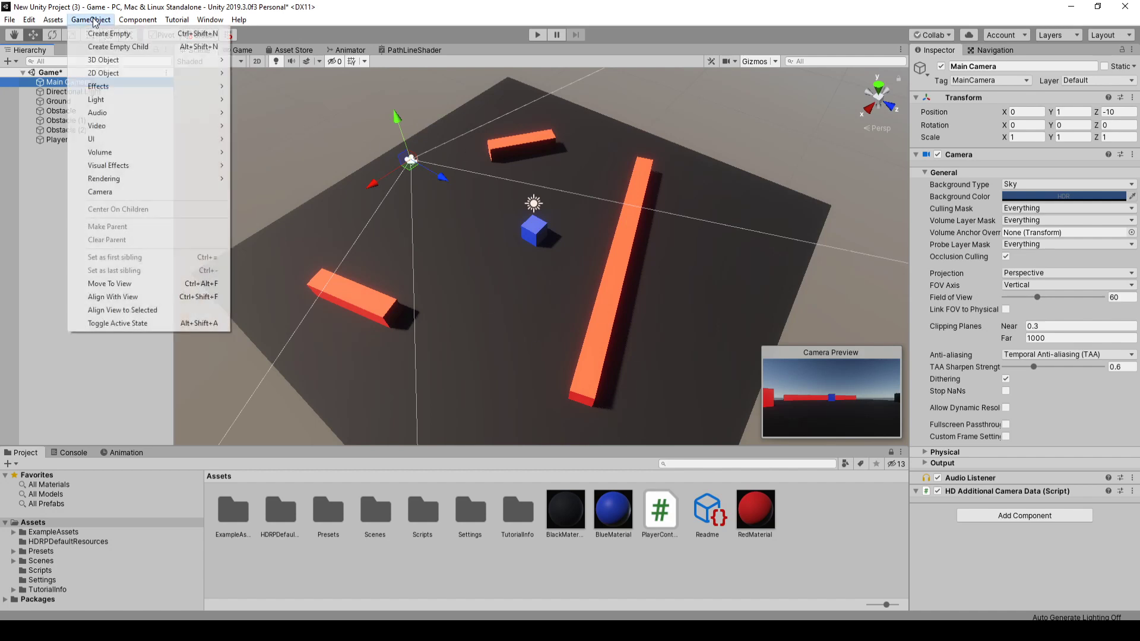
pyautogui.click(110, 300)
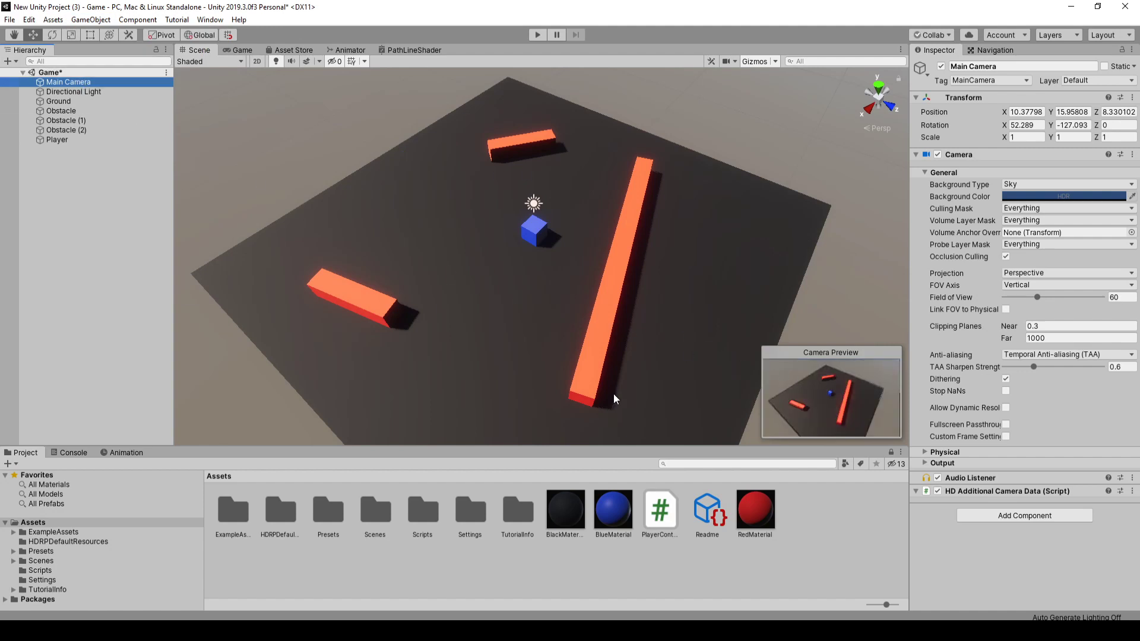
pyautogui.click(538, 34)
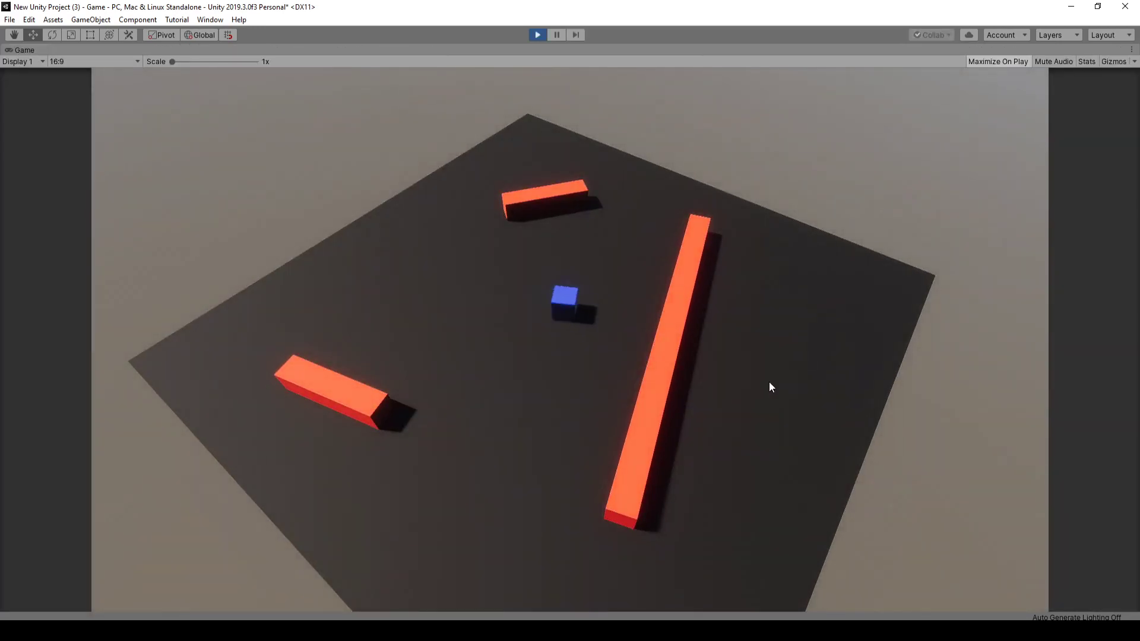
# - Steer the blue cube around the long bar's top end, stop play, and select Player
pyautogui.press('w')
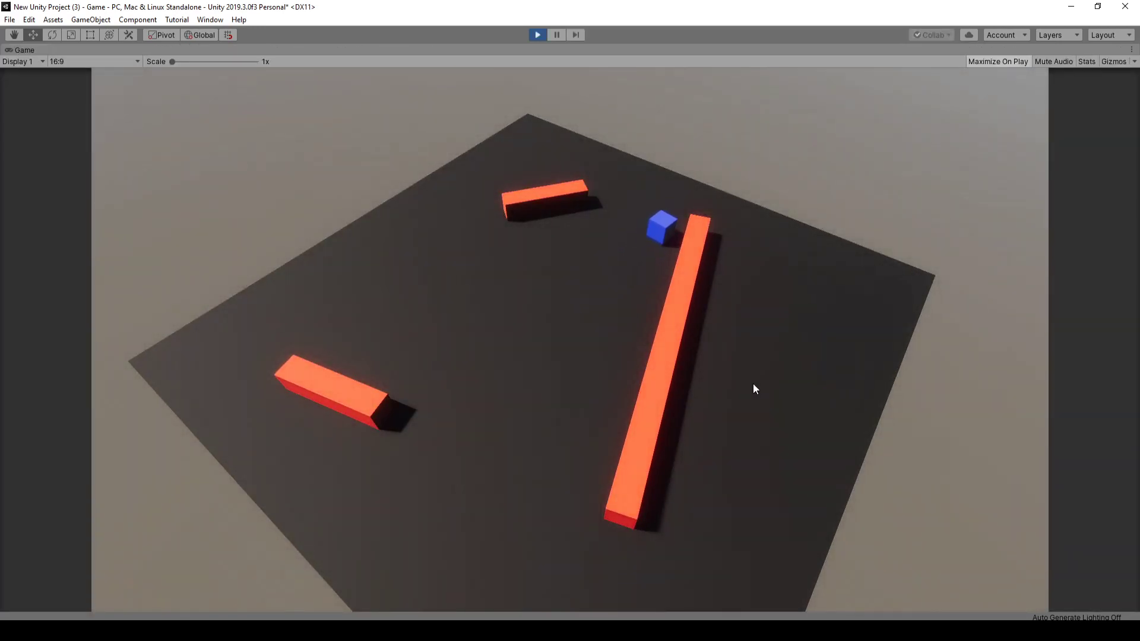
pyautogui.press('d')
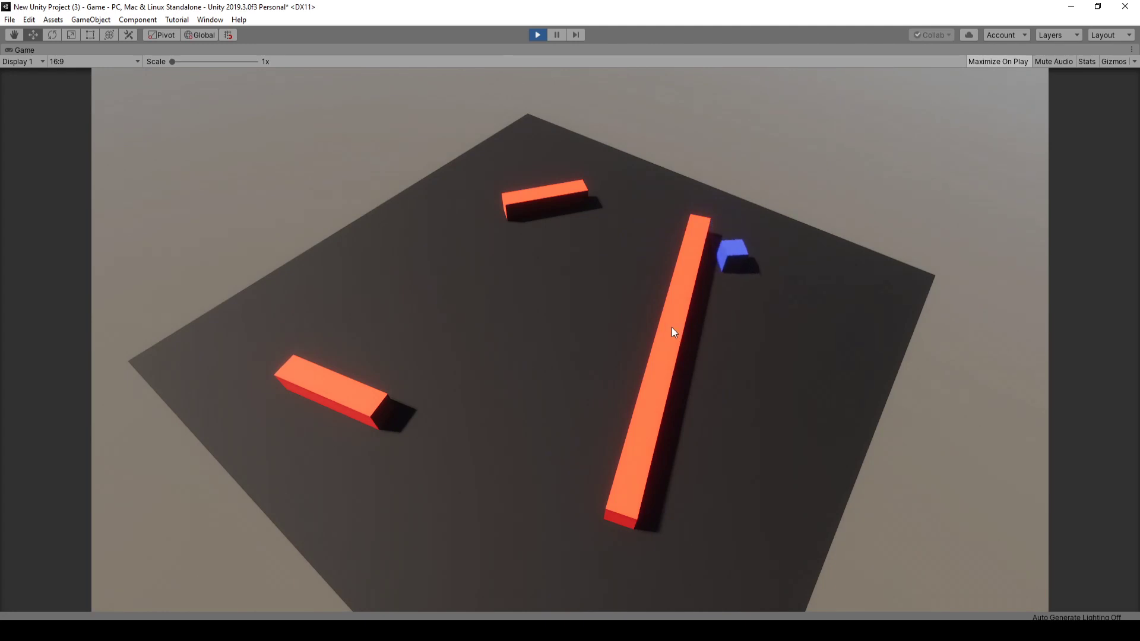
pyautogui.click(537, 34)
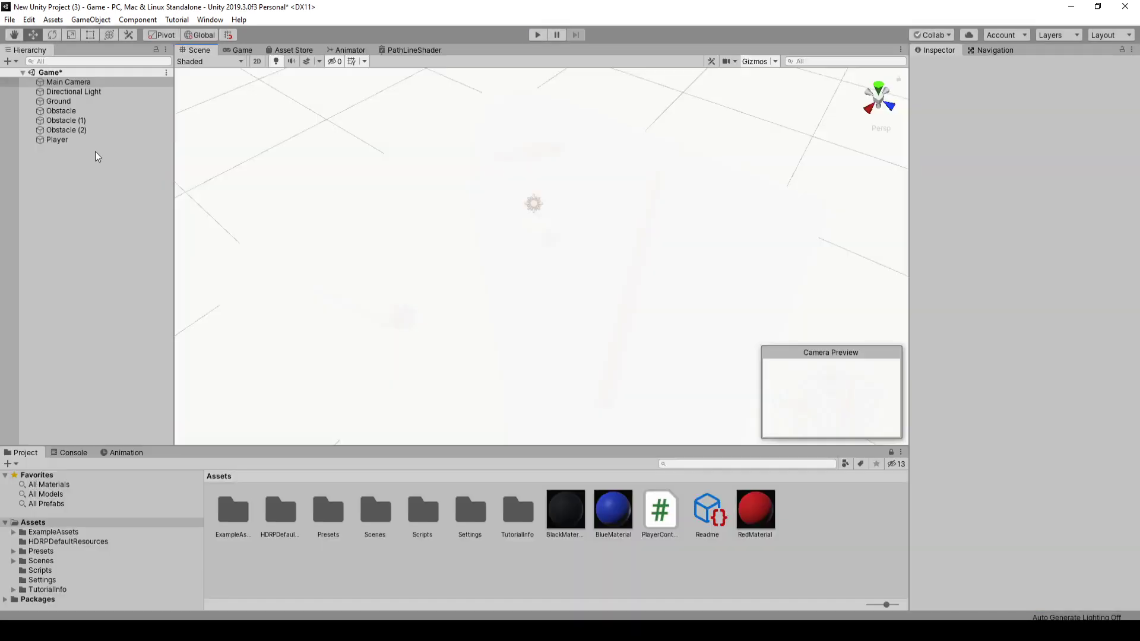
pyautogui.click(80, 140)
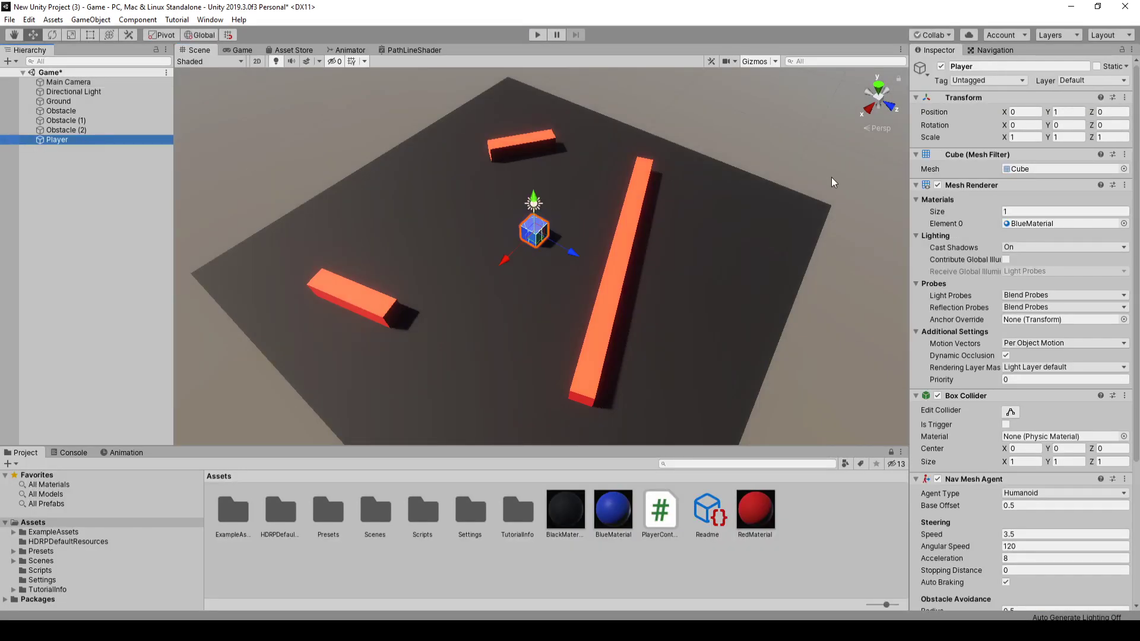
pyautogui.scroll(-5, 980, 290)
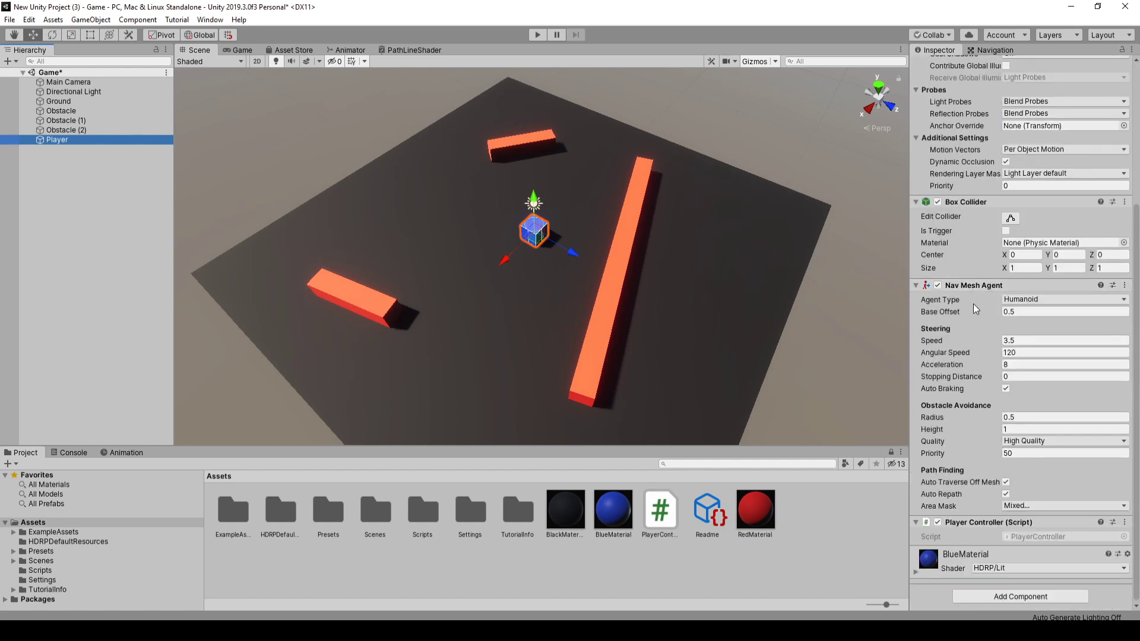
# - Set the Player's Nav Mesh Agent to Speed 7, Angular Speed 300, Acceleration 12
pyautogui.click(1026, 340)
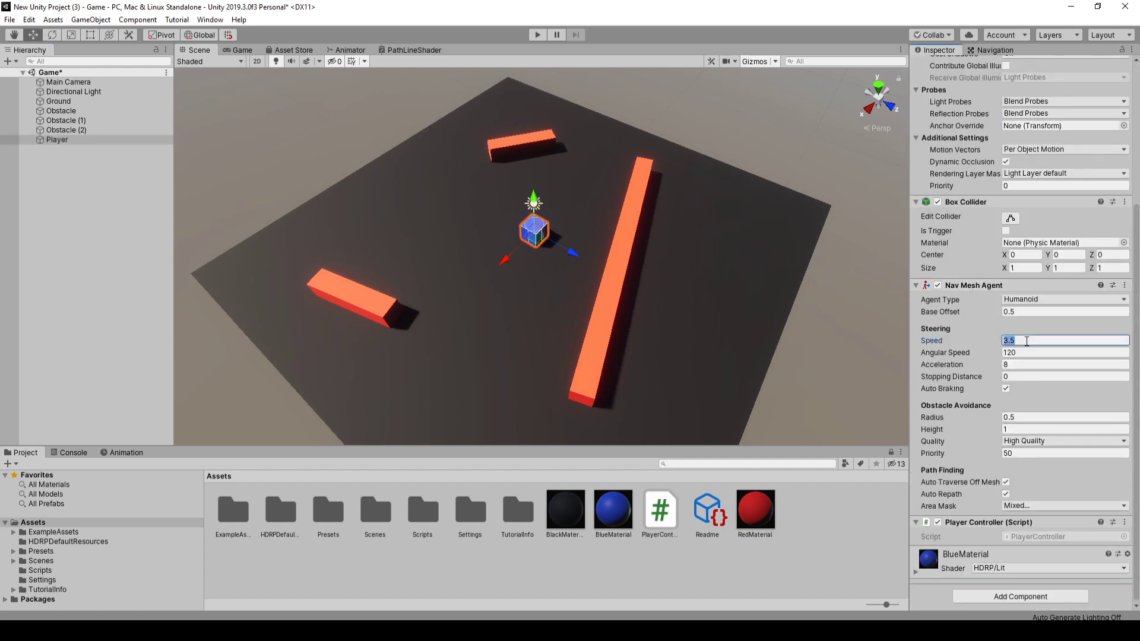
pyautogui.write('7')
pyautogui.click(1022, 351)
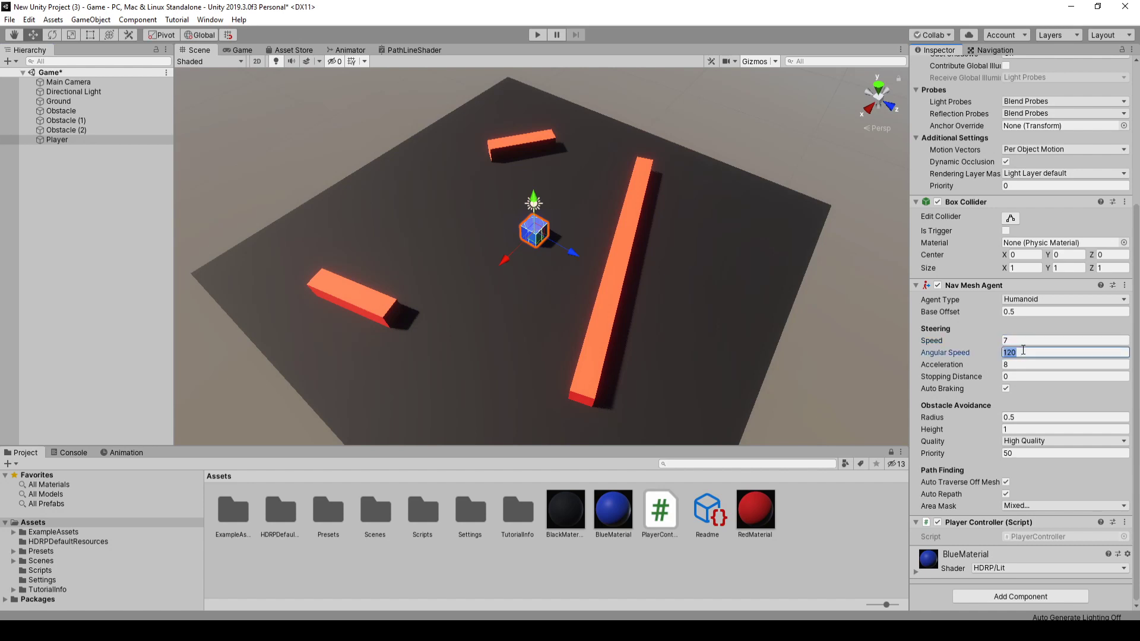
pyautogui.write('300')
pyautogui.click(1019, 362)
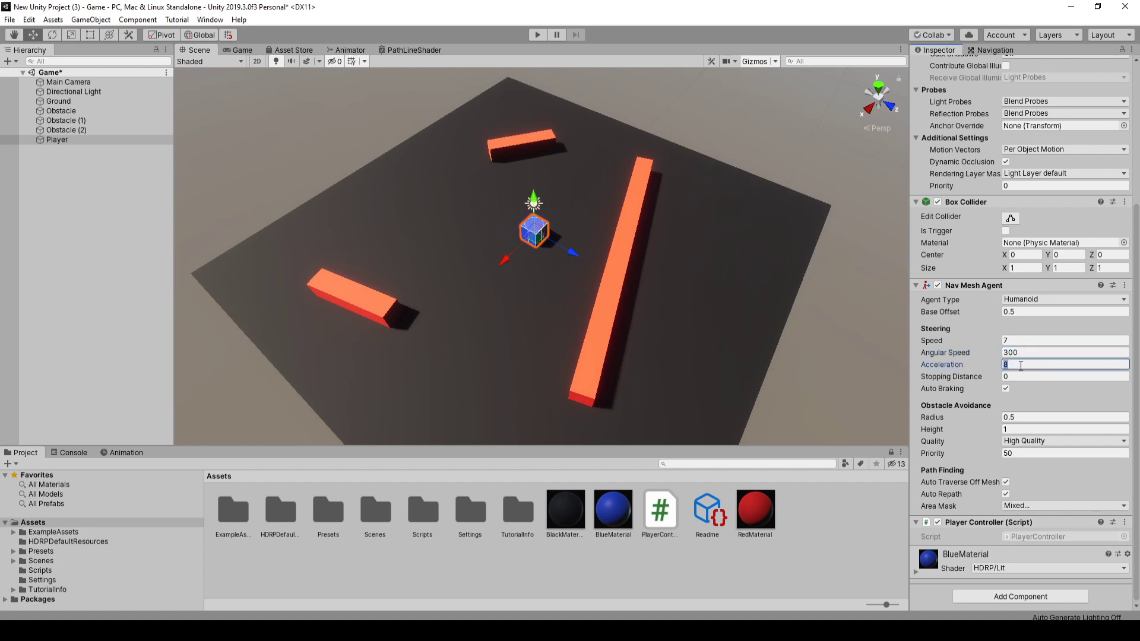
pyautogui.write('12')
pyautogui.press('Tab')
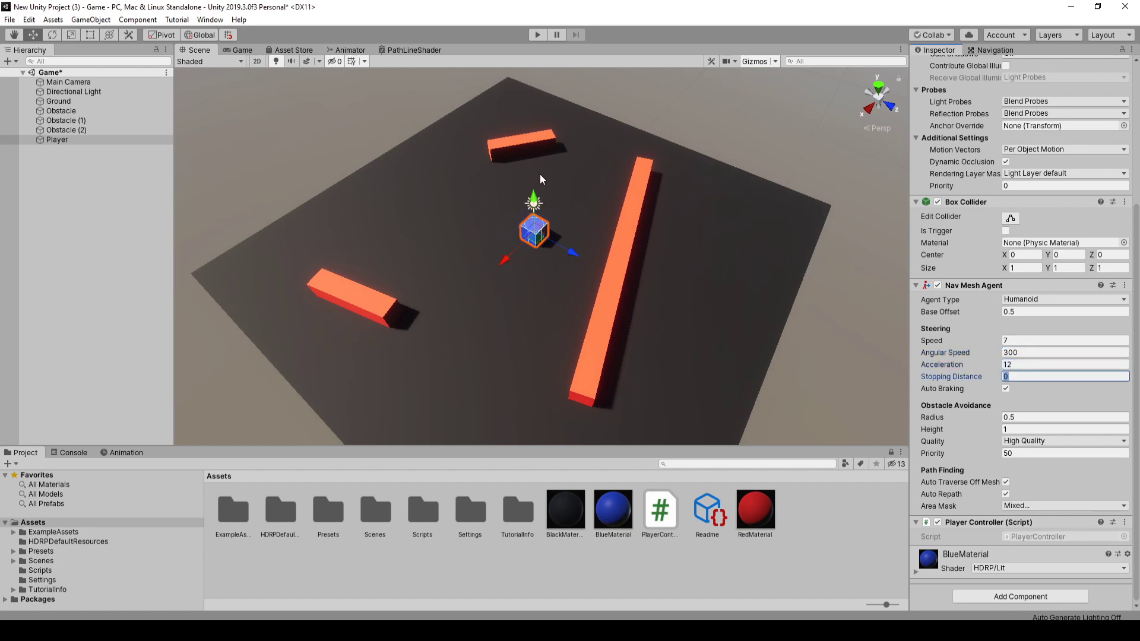
pyautogui.scroll(3, 676, 292)
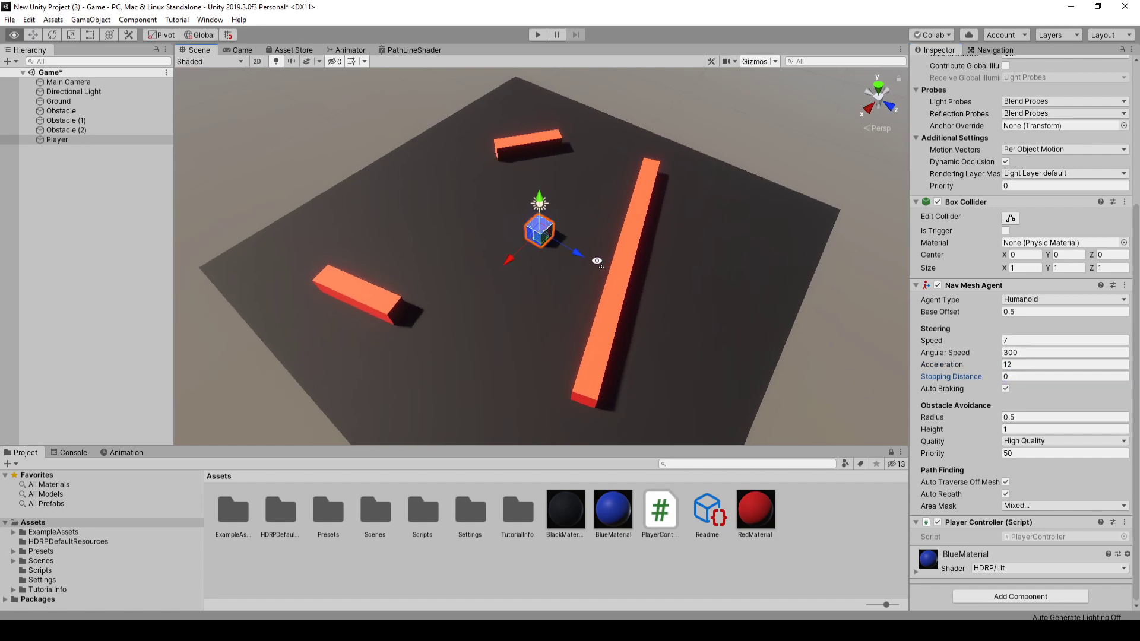
pyautogui.scroll(5, 624, 267)
pyautogui.scroll(2, 593, 243)
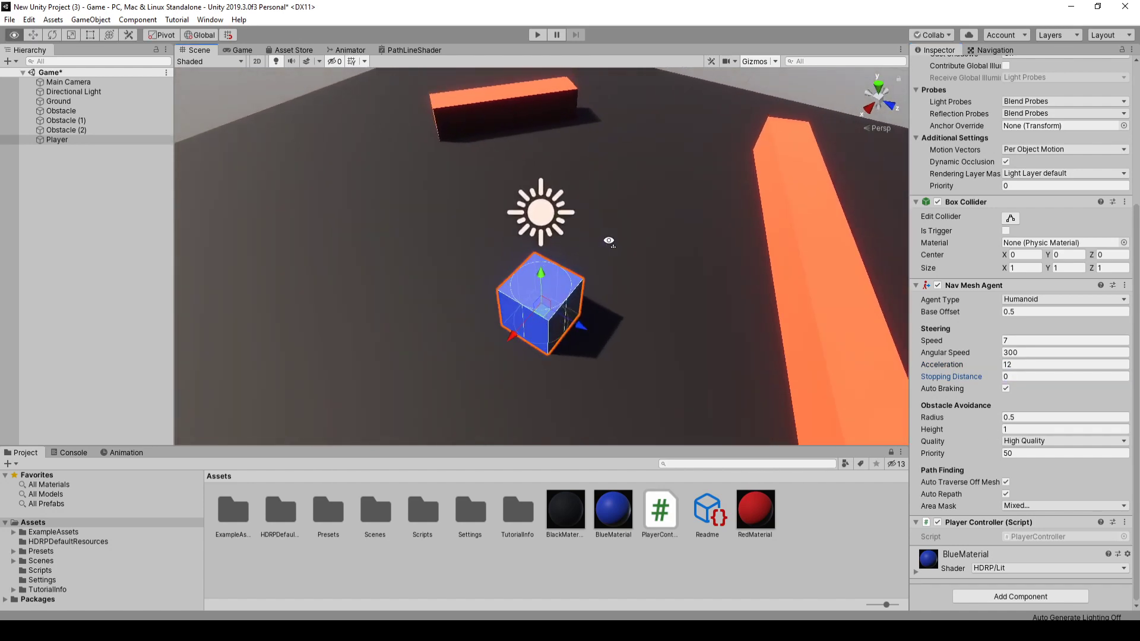
pyautogui.scroll(2, 606, 241)
pyautogui.scroll(1, 611, 255)
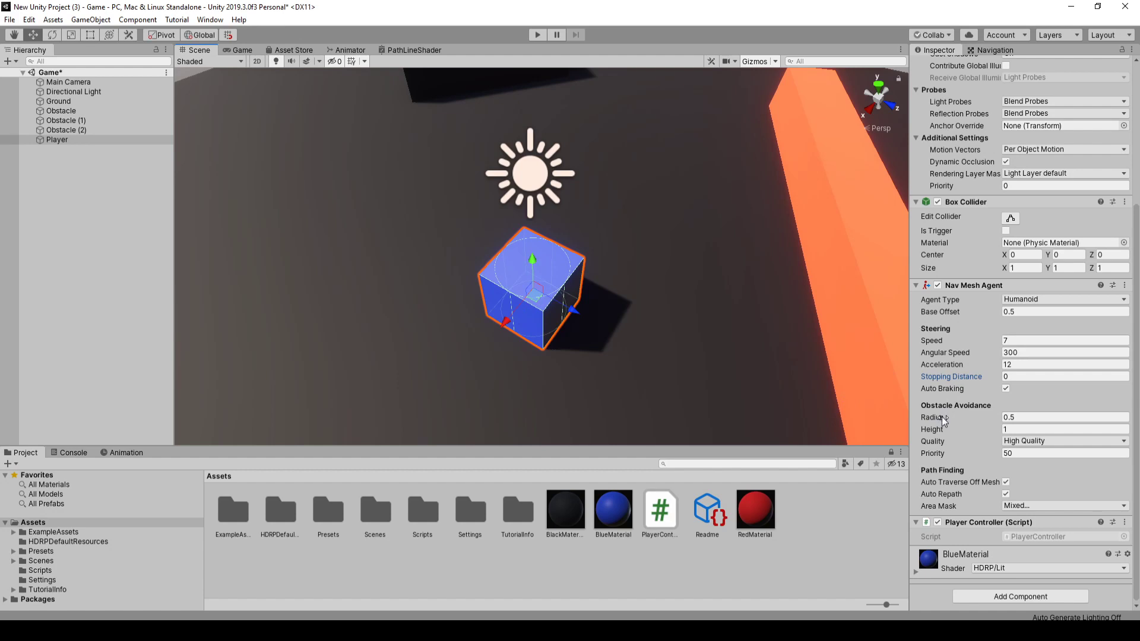
pyautogui.moveTo(942, 416); pyautogui.dragTo(957, 414)
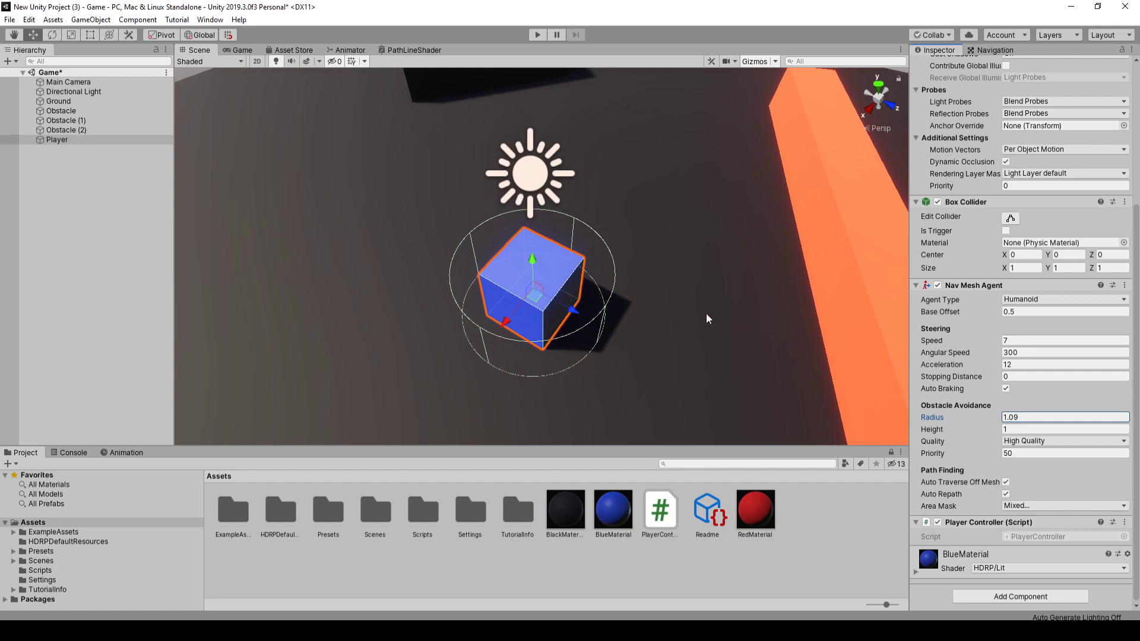
pyautogui.hotkey('ctrl', 'z')
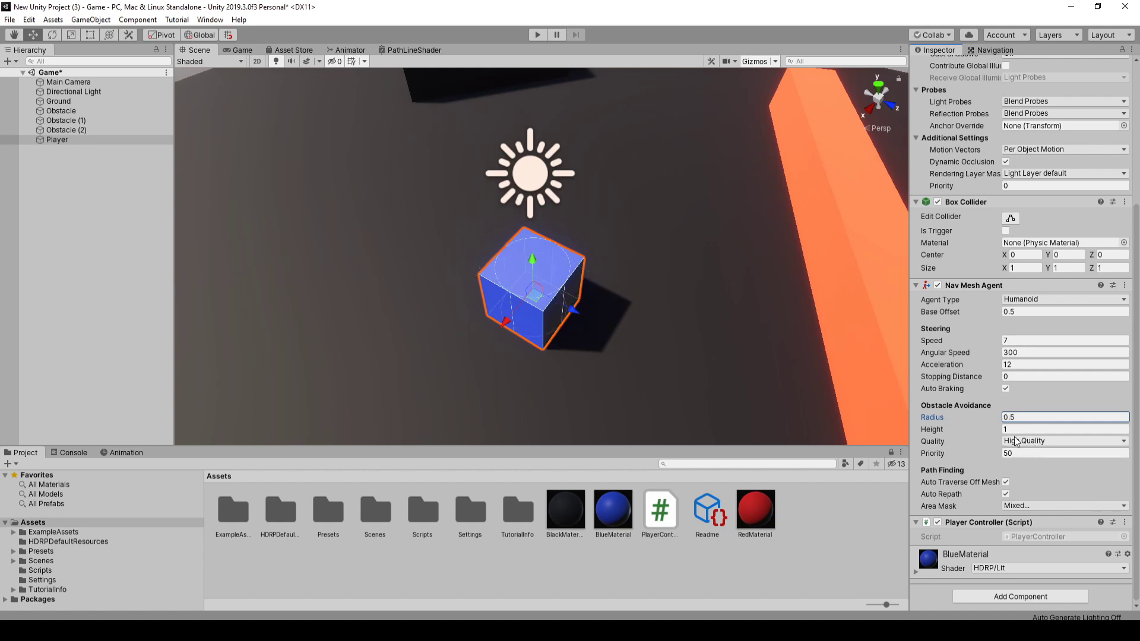
pyautogui.click(960, 432)
pyautogui.moveTo(961, 431); pyautogui.dragTo(977, 431)
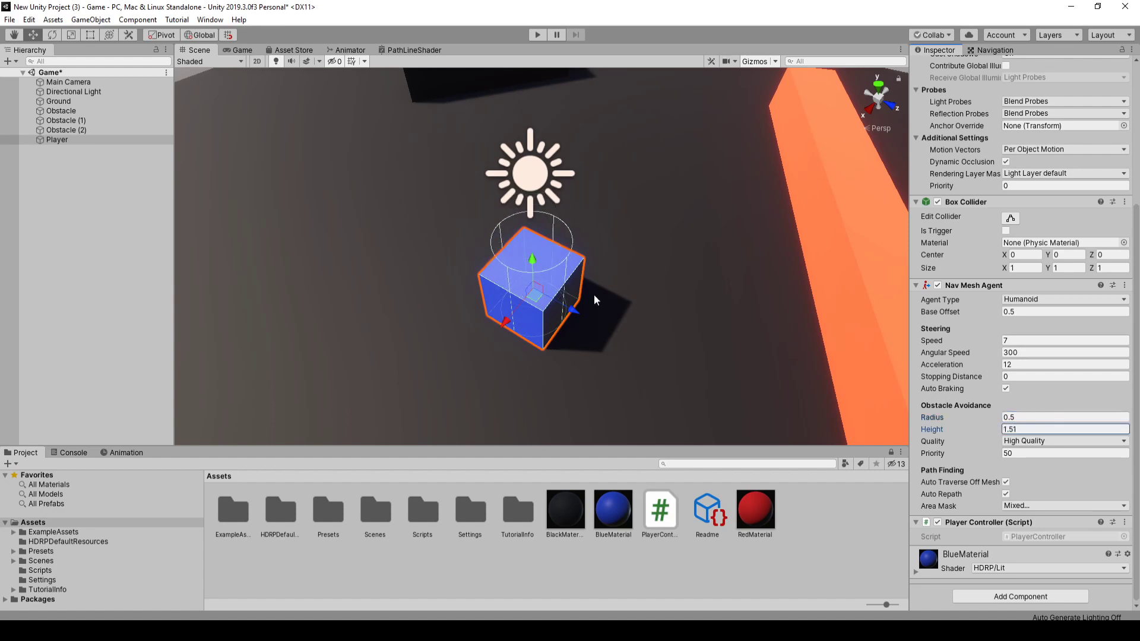
pyautogui.hotkey('ctrl', 'z')
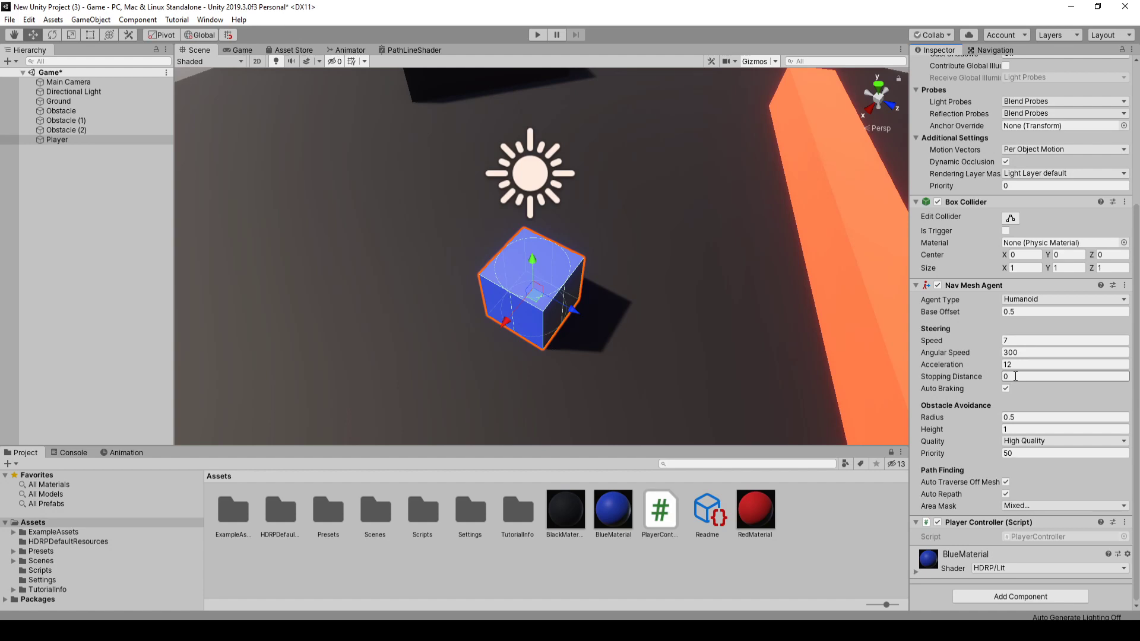
pyautogui.click(537, 34)
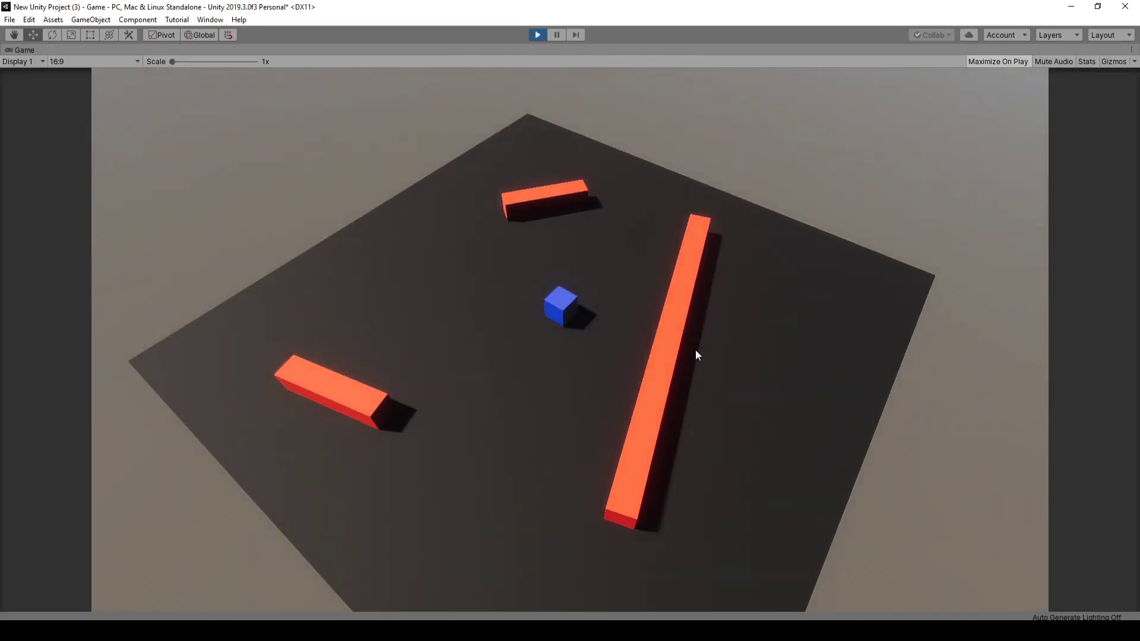
# - Send the faster cube around the long wall, below the short wall, and past the lower-left bar
pyautogui.click(723, 342)
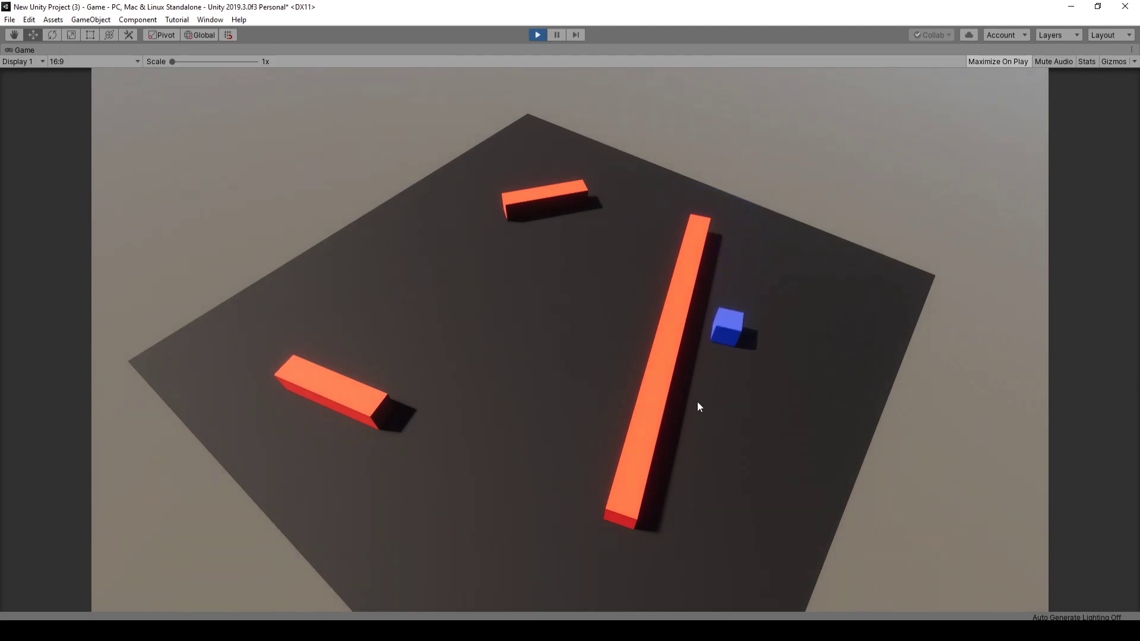
pyautogui.click(537, 167)
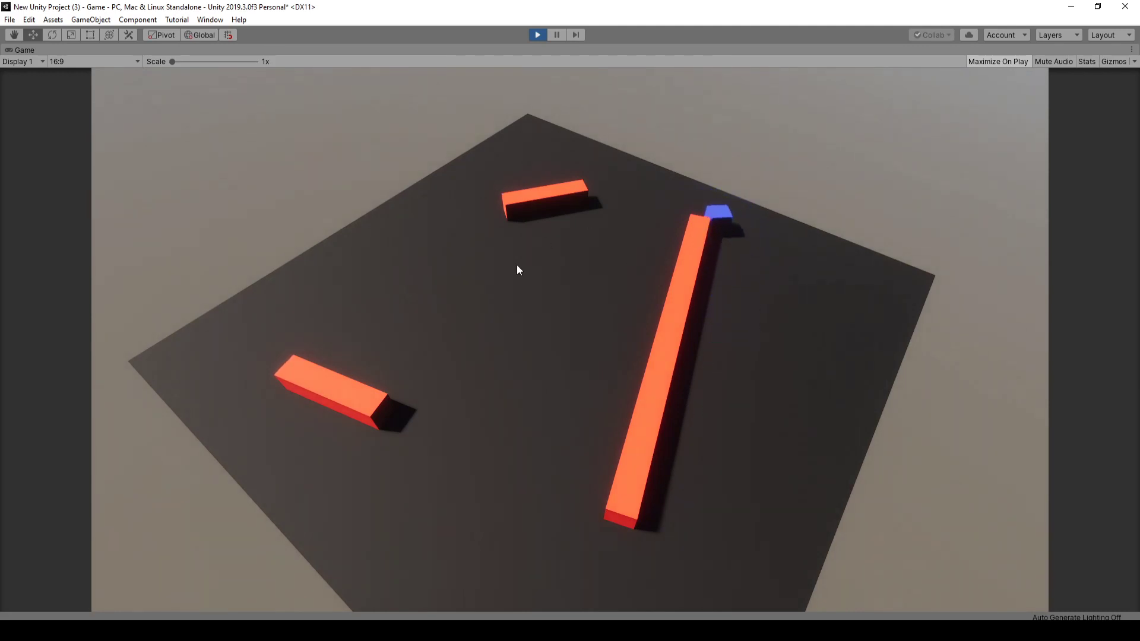
pyautogui.click(546, 247)
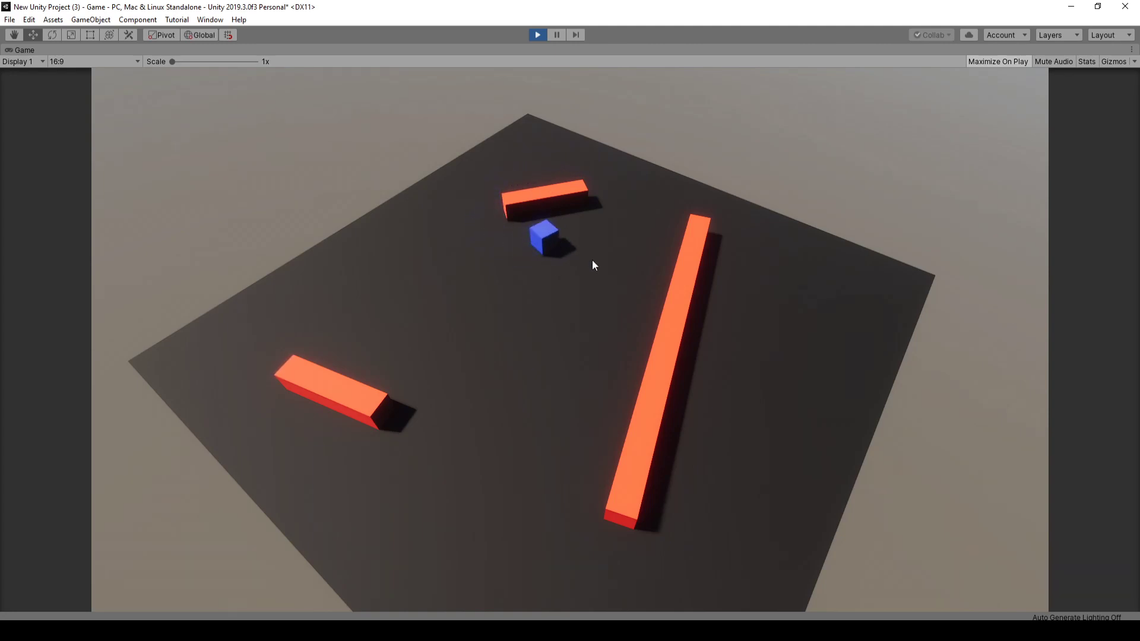
pyautogui.press('Down')
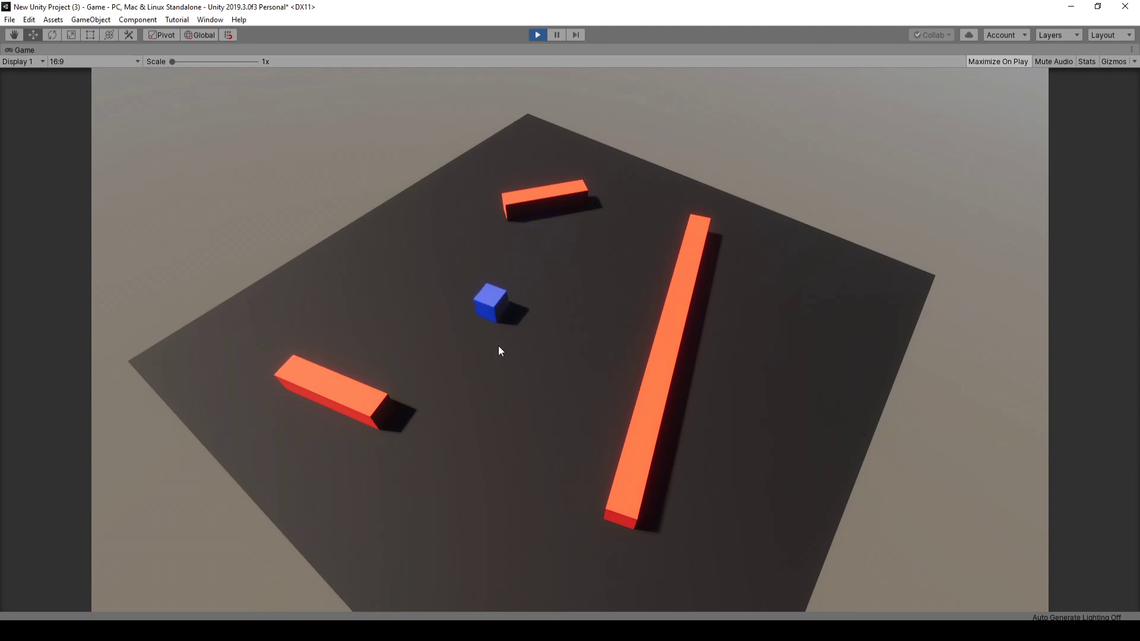
pyautogui.press('Down')
pyautogui.press('Left')
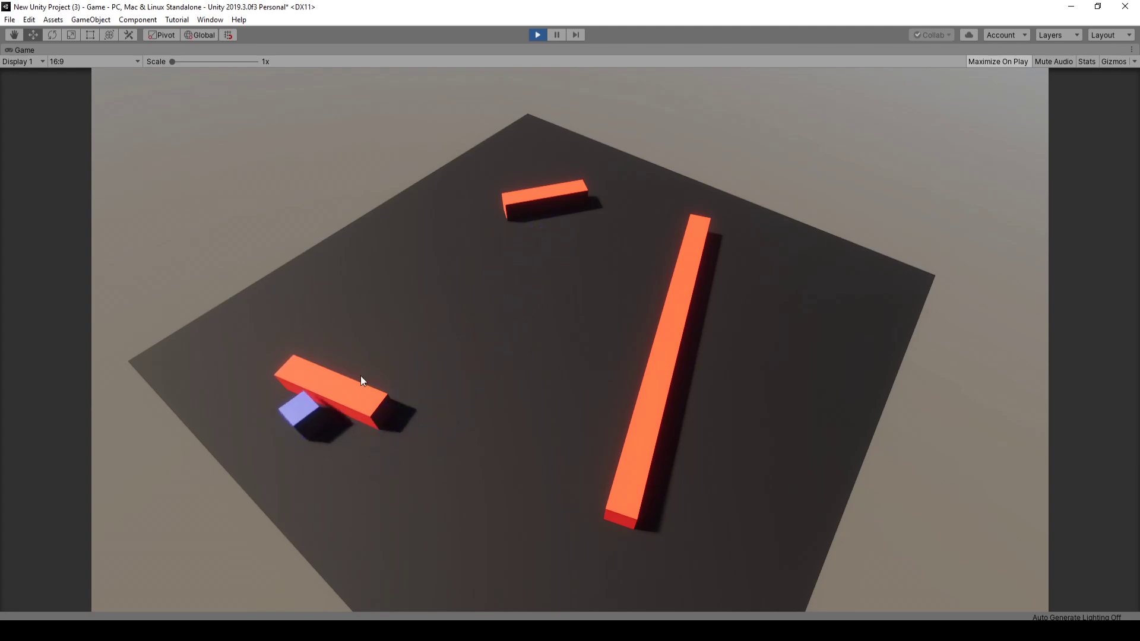
pyautogui.press('Right')
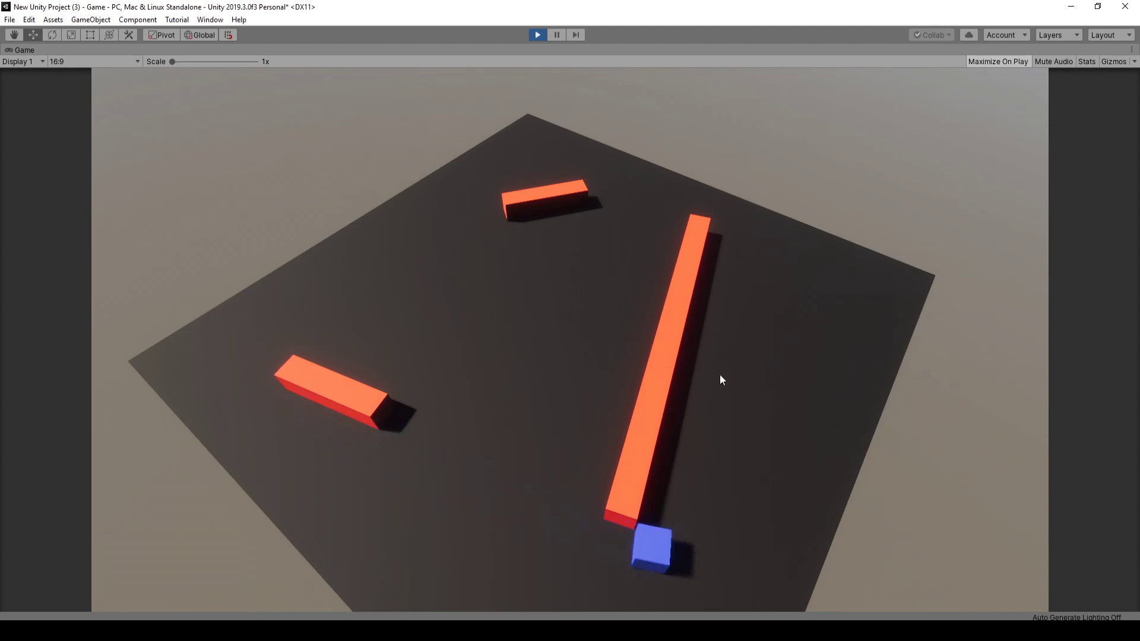
pyautogui.press('Up')
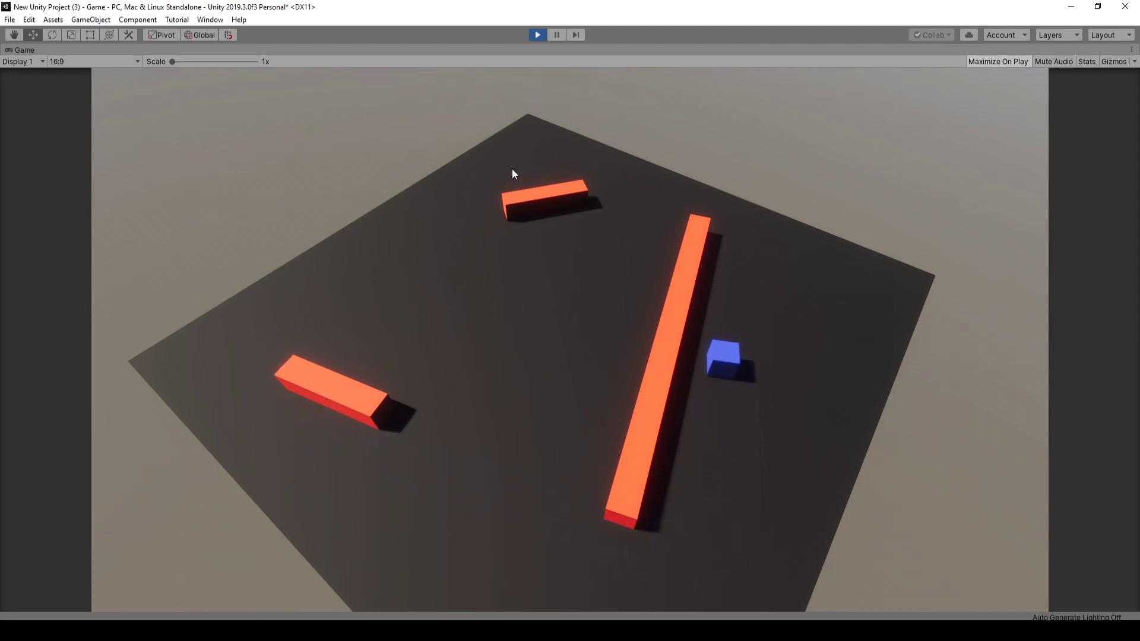